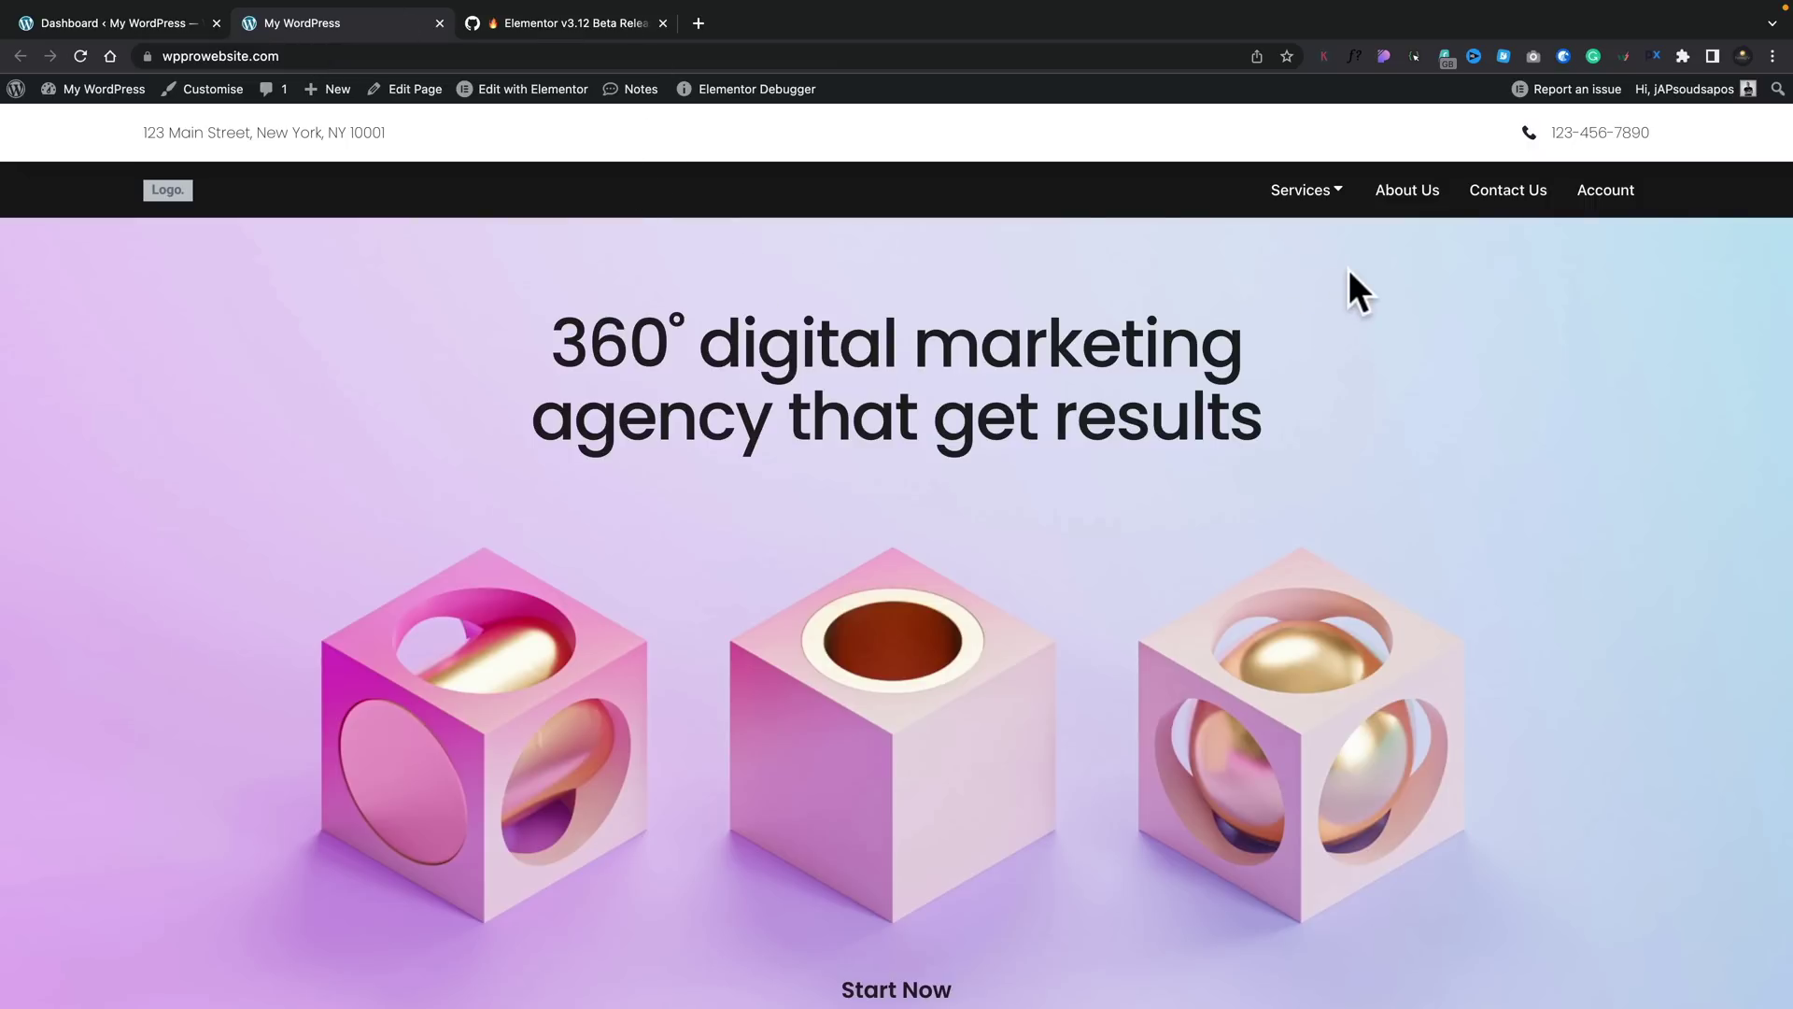
Preview the Services mega menu and its legal service links on the live site.
{"action": "mouse_move", "coordinate": [1313, 205]}
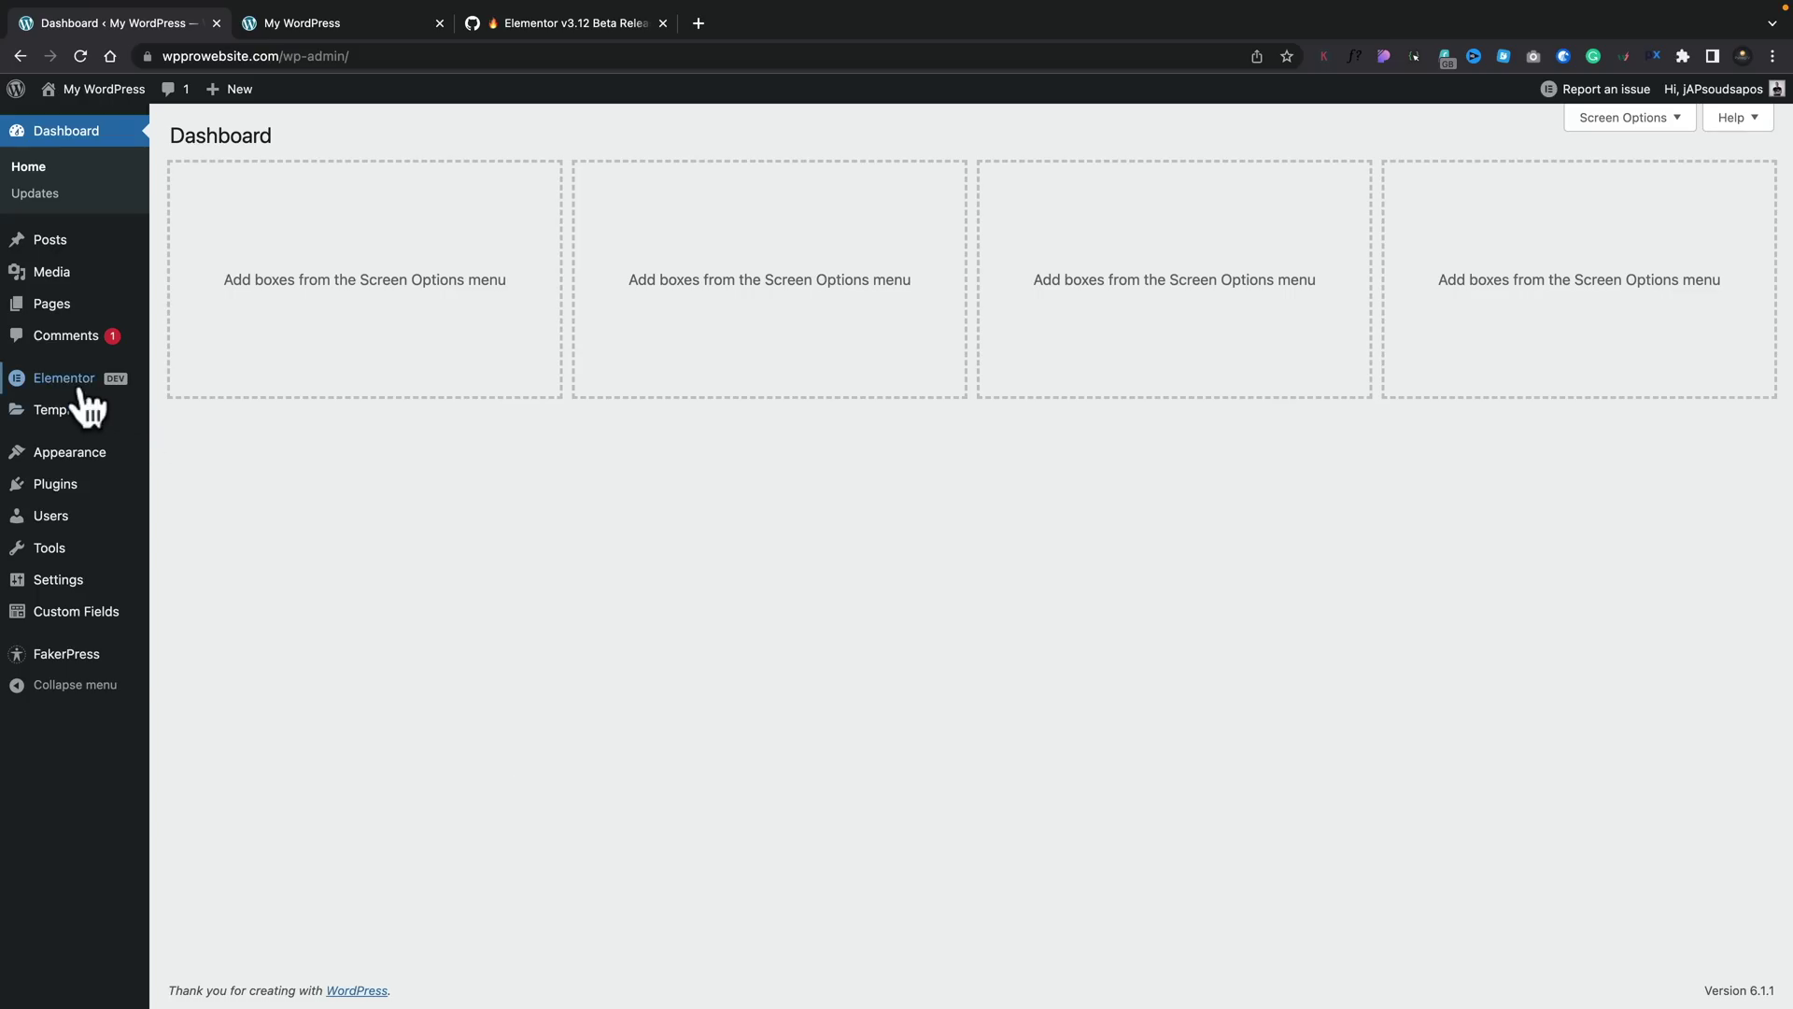
Confirm that the Menu and Nested Elements experiments are Active under Elementor Settings > Features.
{"action": "mouse_move", "coordinate": [67, 383]}
{"action": "left_click", "coordinate": [198, 383]}
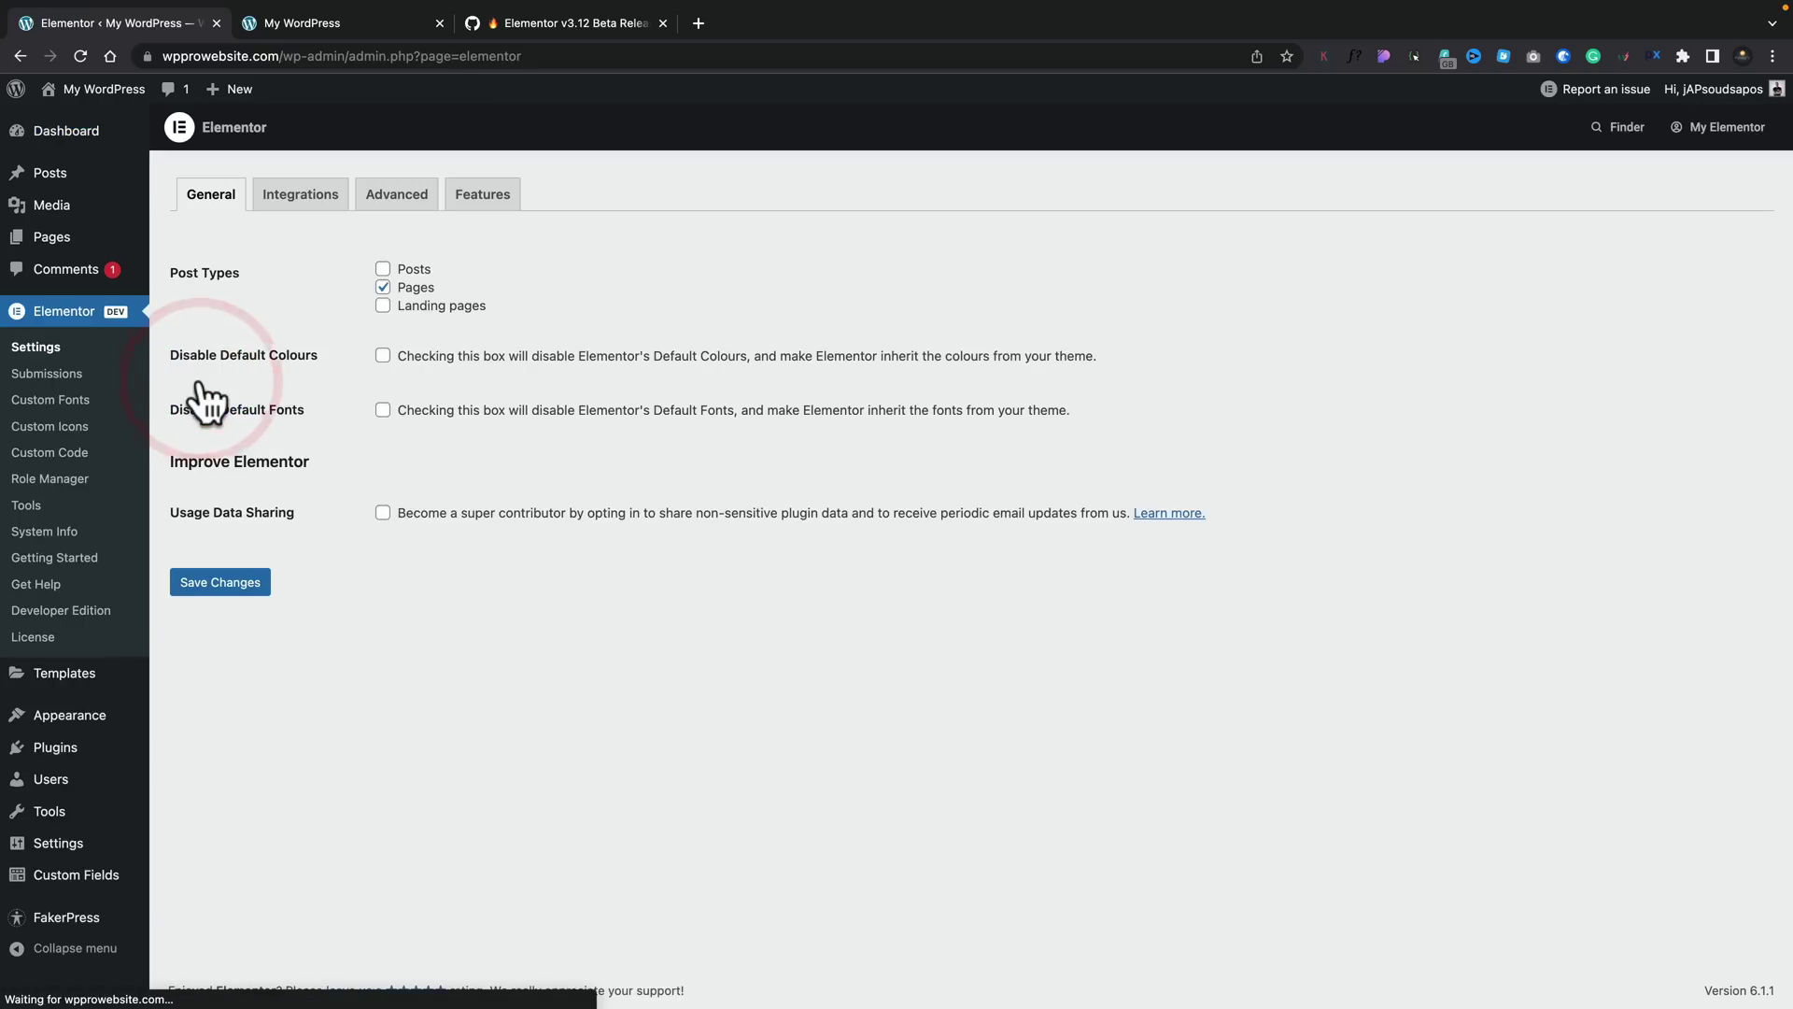
{"action": "left_click", "coordinate": [486, 207]}
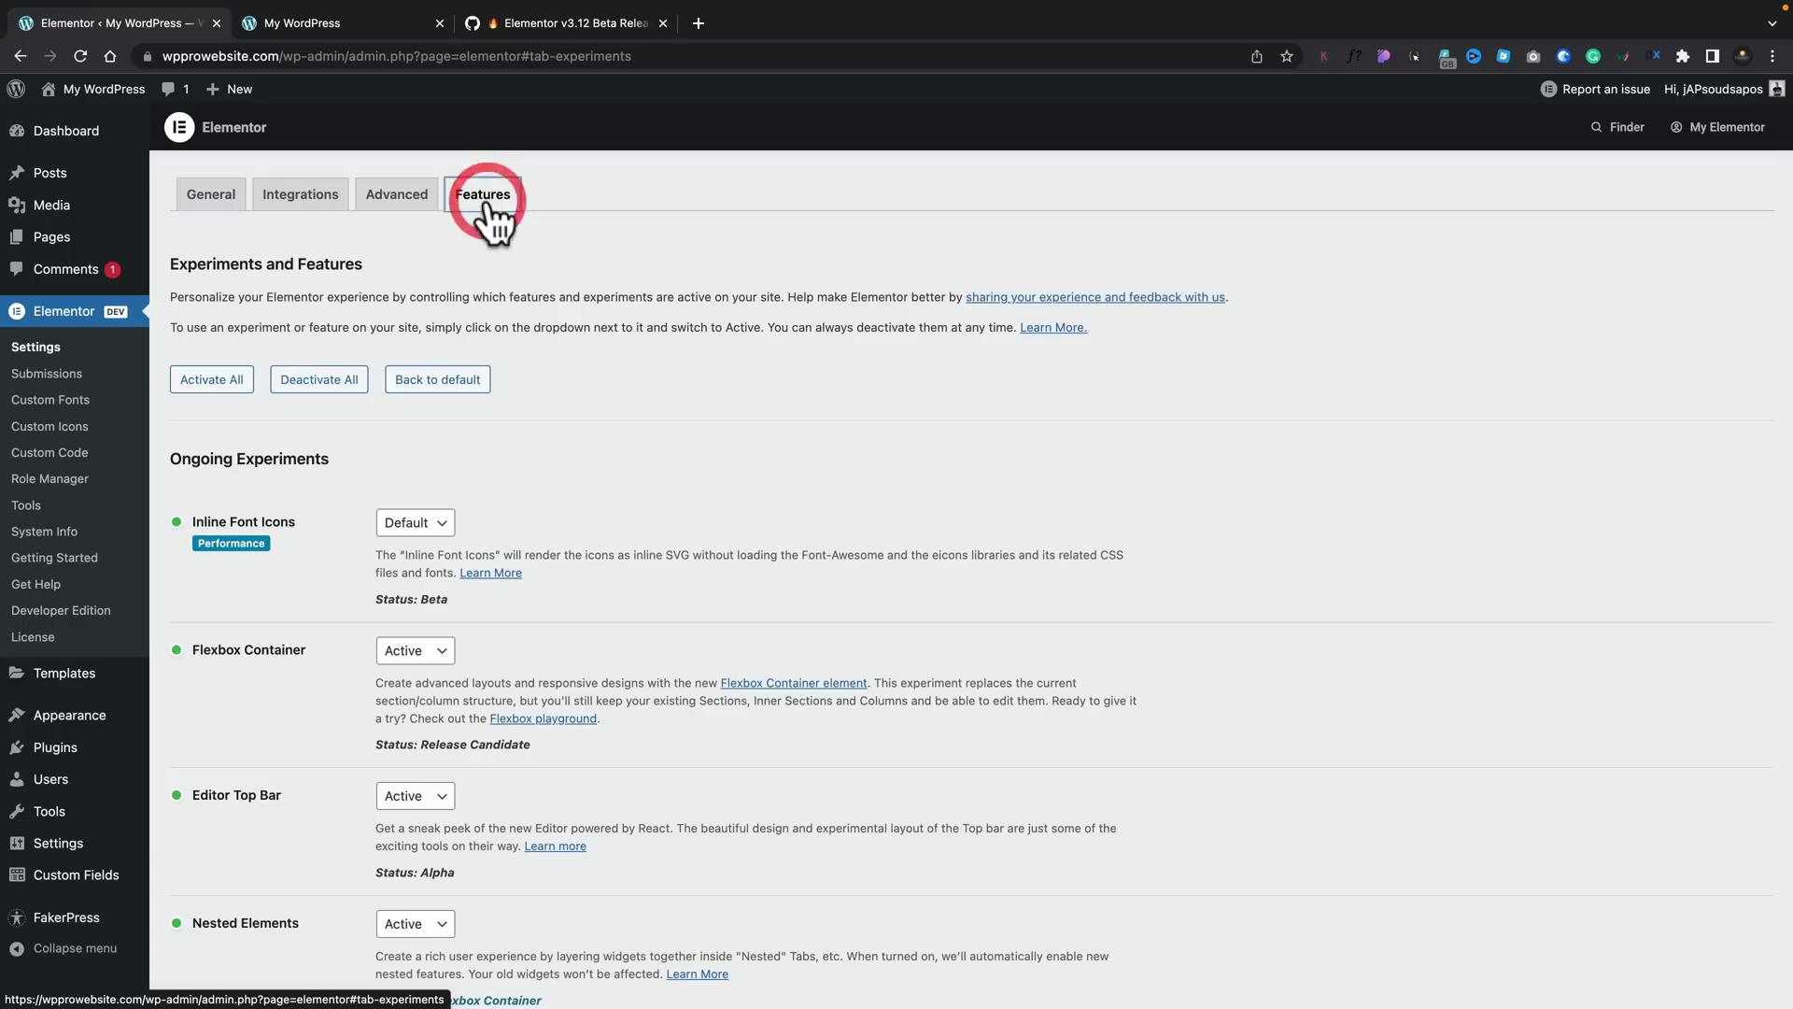
{"action": "scroll", "coordinate": [684, 574], "scroll_direction": "down", "scroll_amount": 1}
{"action": "scroll", "coordinate": [685, 578], "scroll_direction": "down", "scroll_amount": 3}
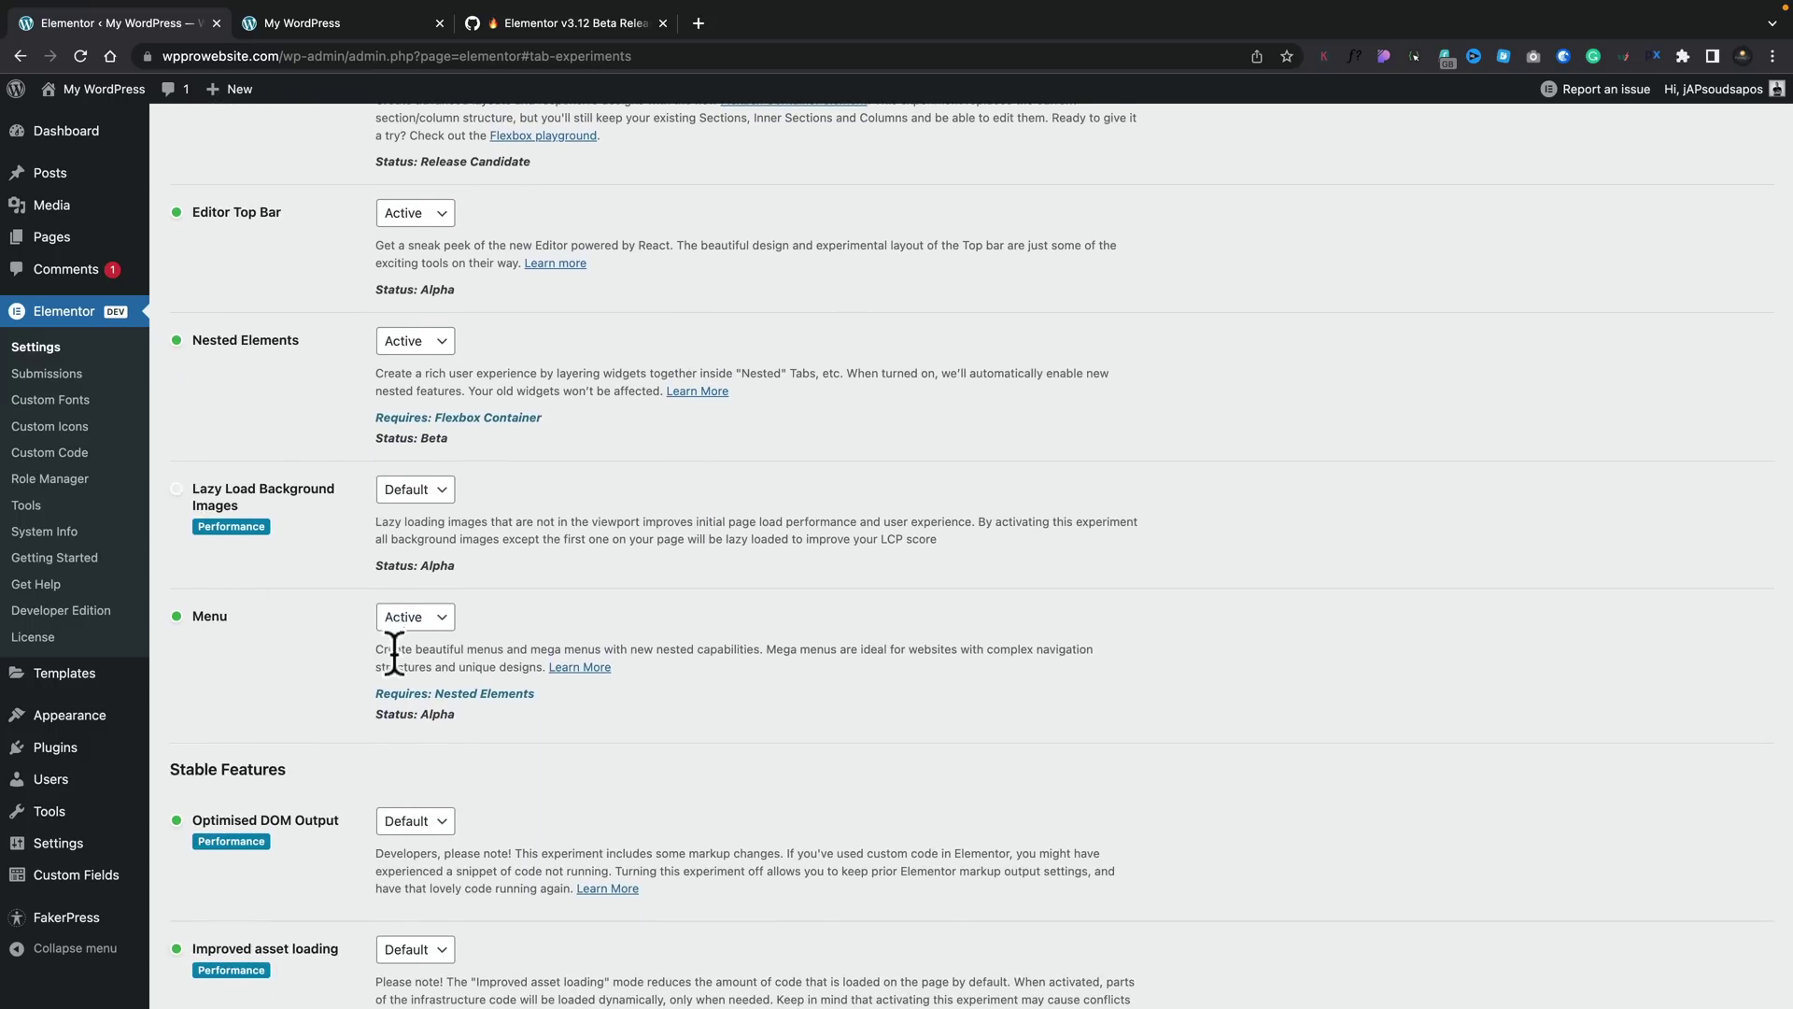
{"action": "scroll", "coordinate": [431, 661], "scroll_direction": "up", "scroll_amount": 1}
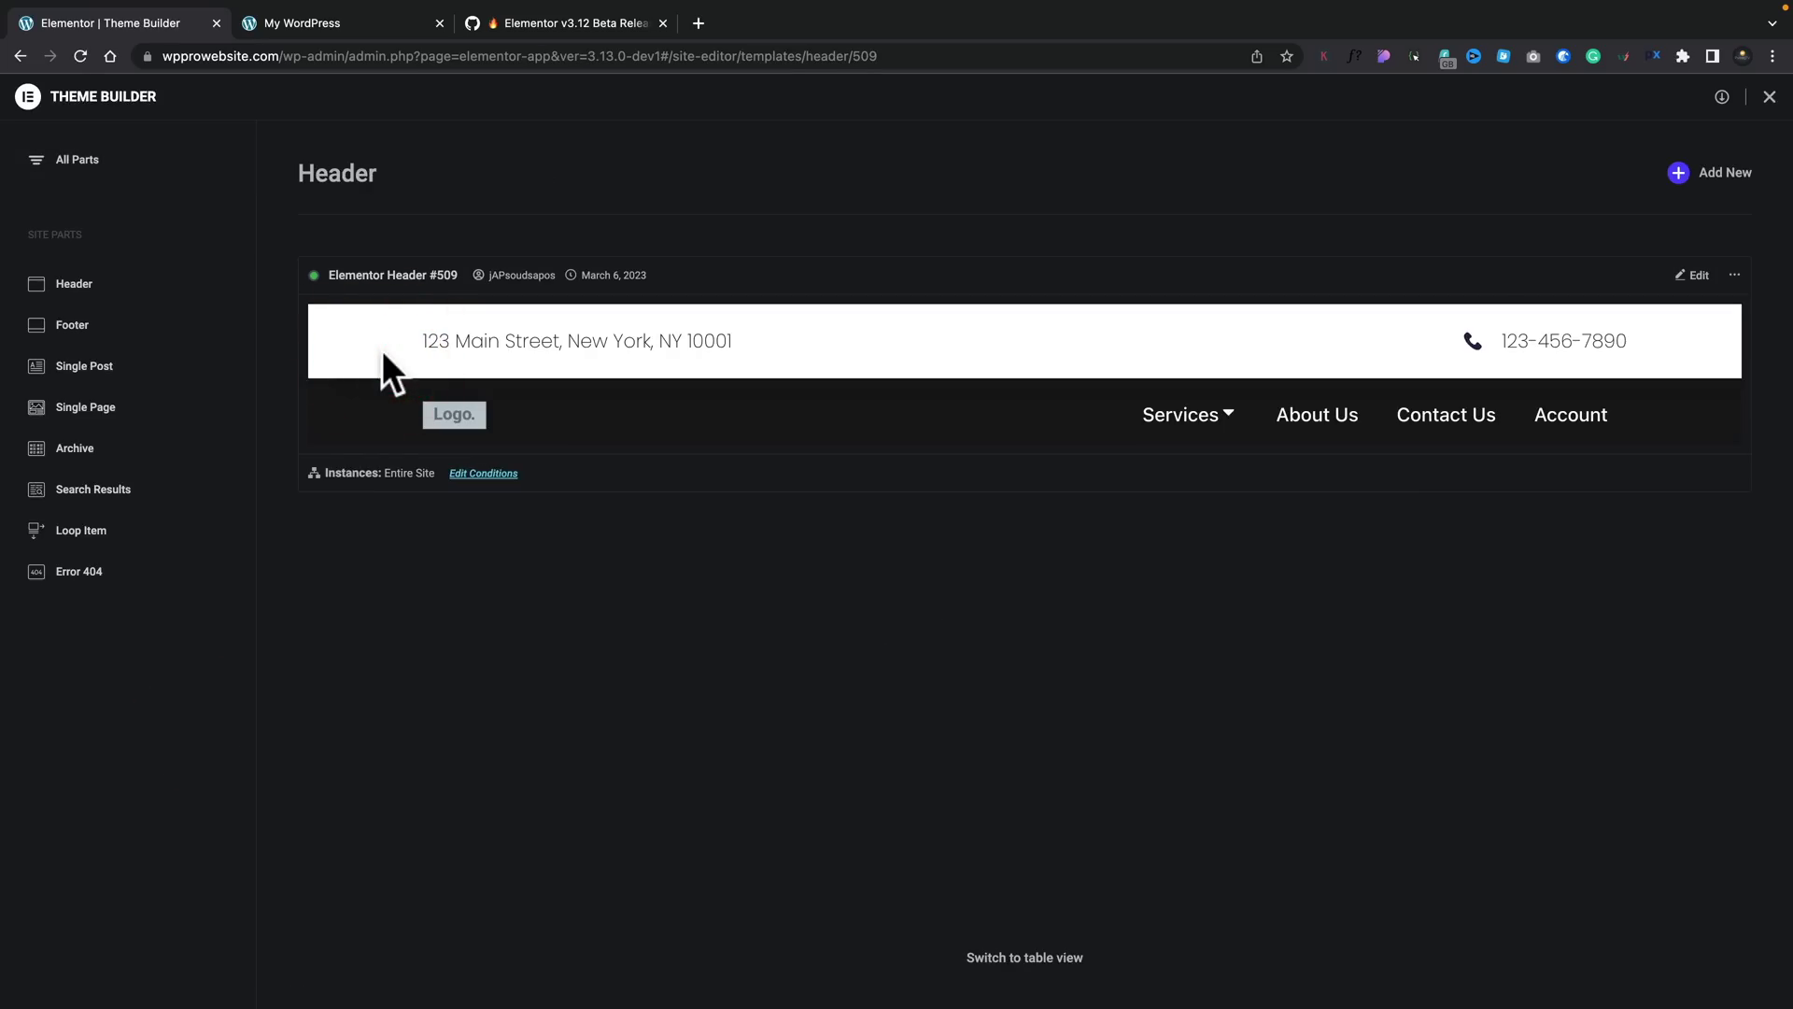
Open Elementor Header #509 in the editor and select its Menu widget from the Structure tree.
{"action": "left_click", "coordinate": [1693, 274]}
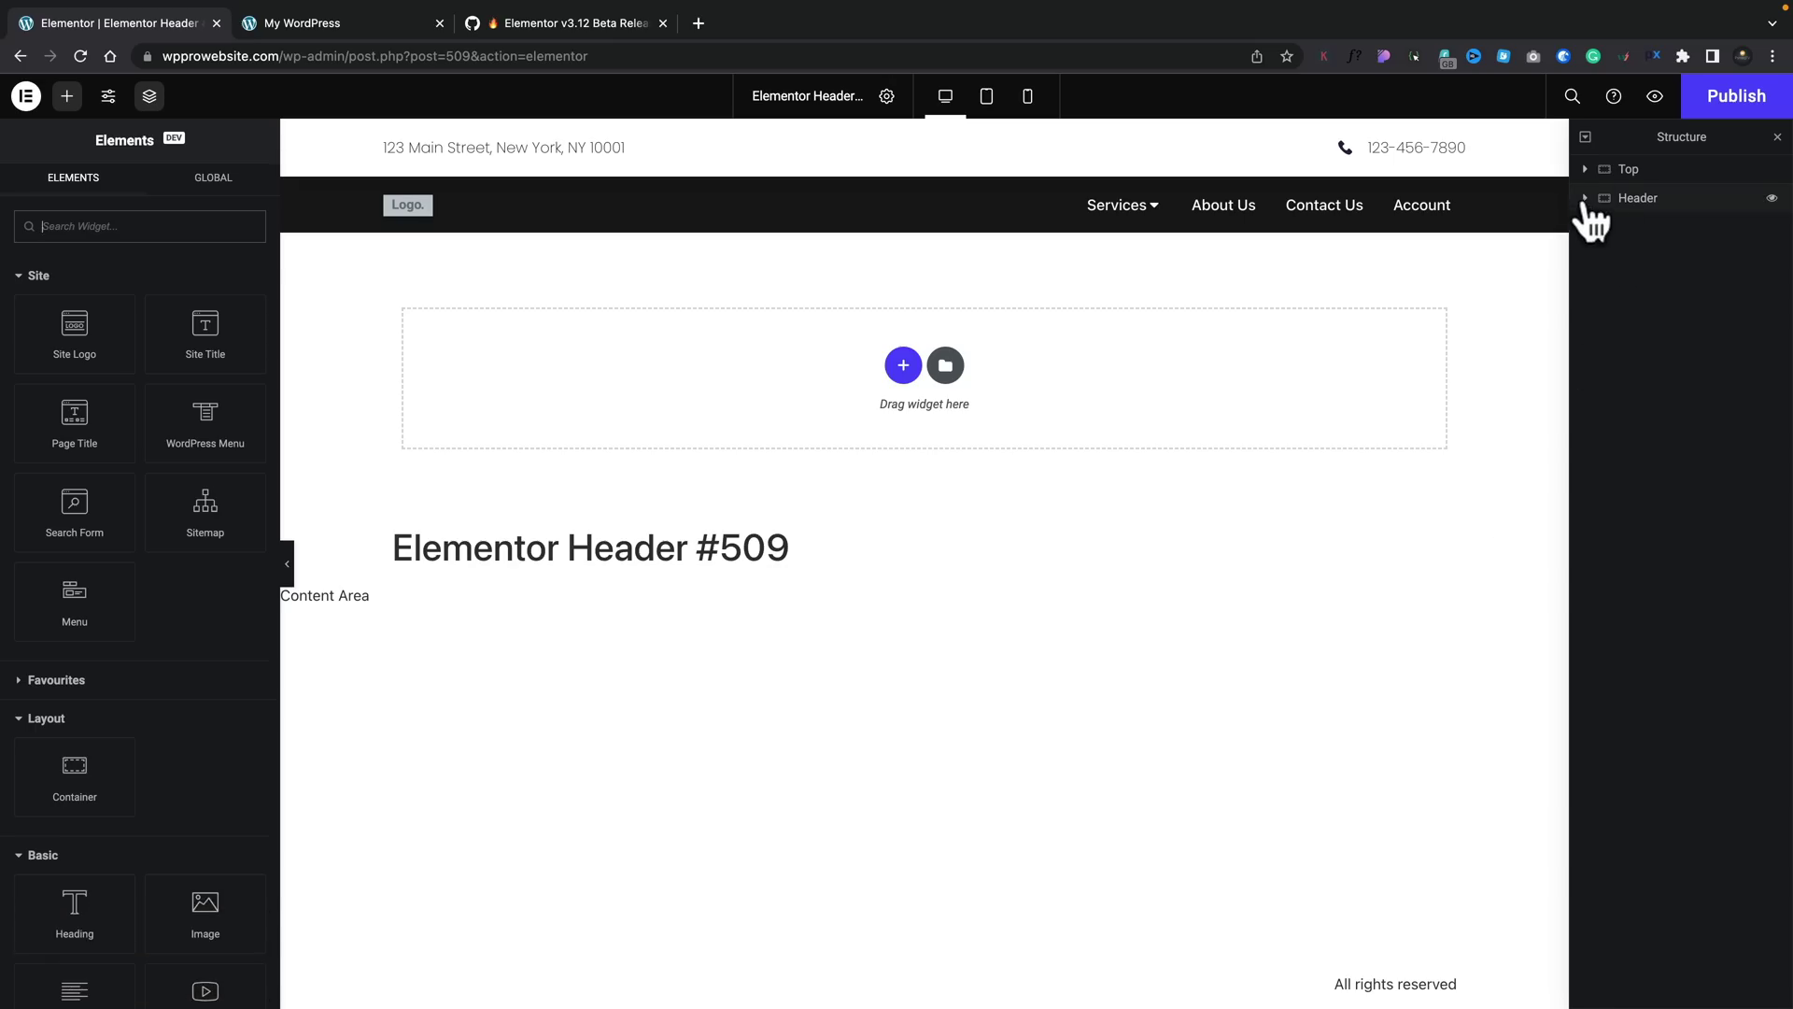
{"action": "left_click", "coordinate": [1585, 198]}
{"action": "left_click", "coordinate": [1595, 255]}
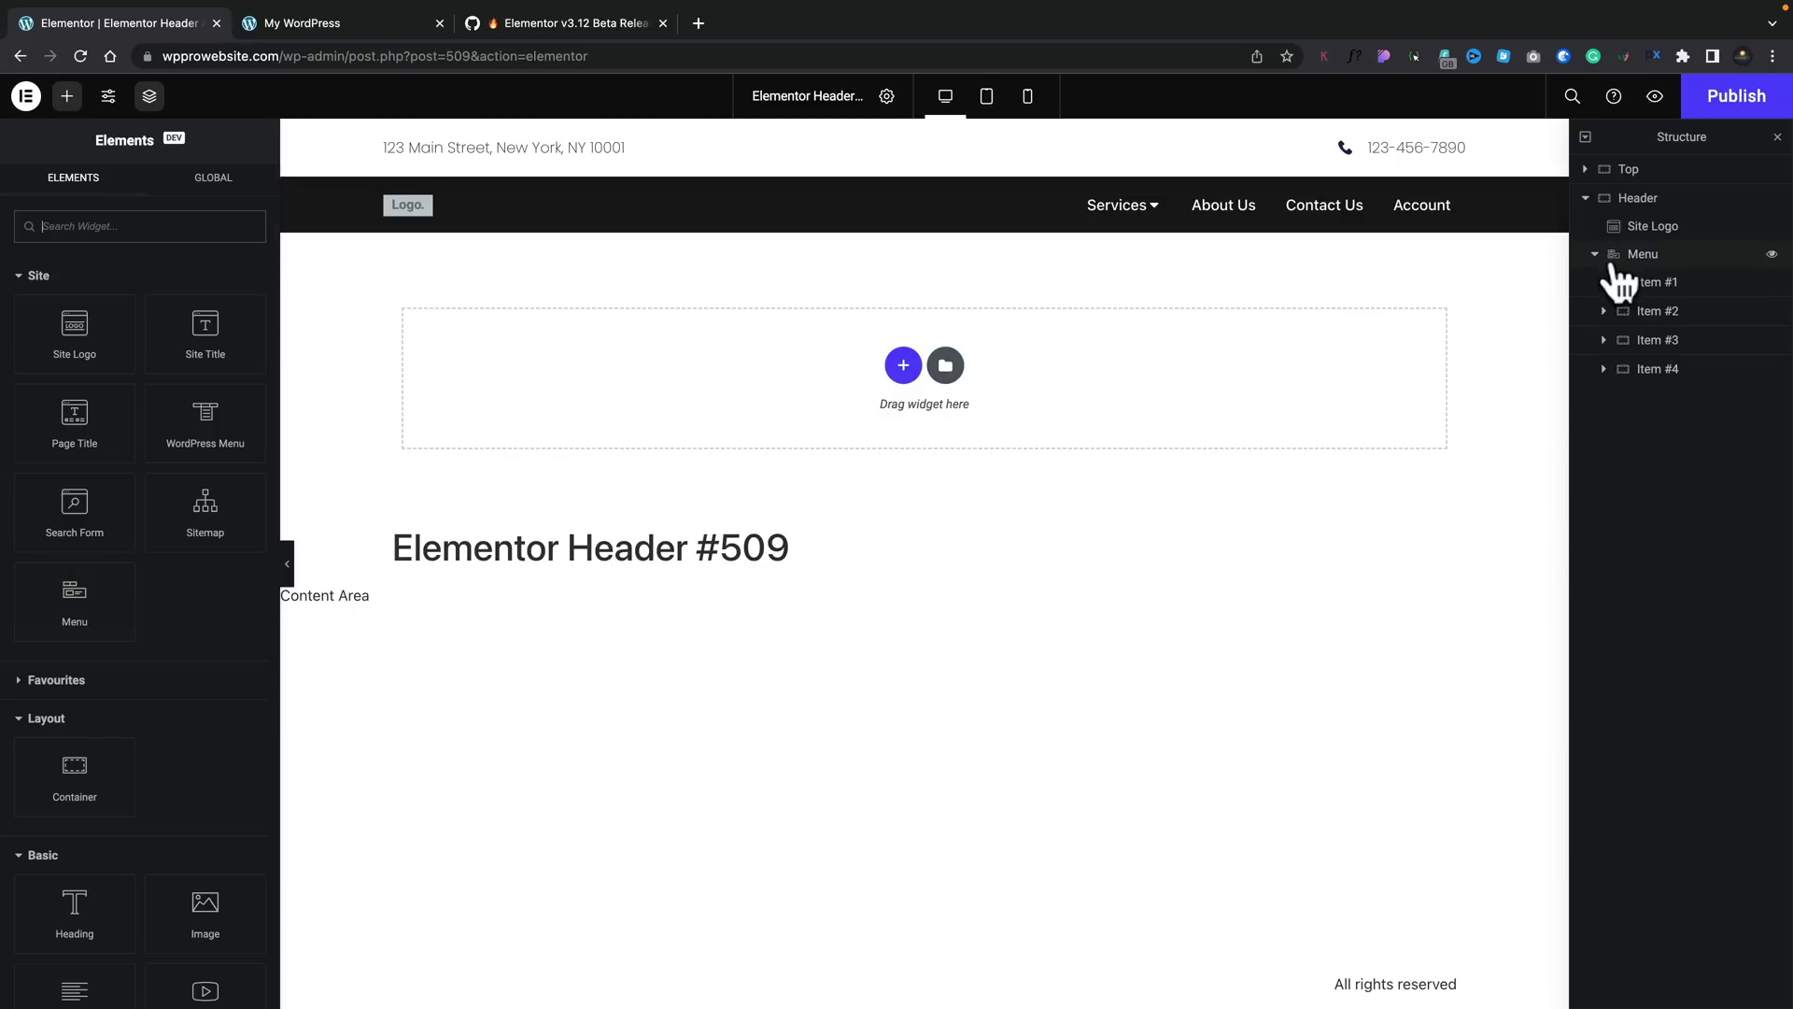
{"action": "left_click", "coordinate": [1642, 256]}
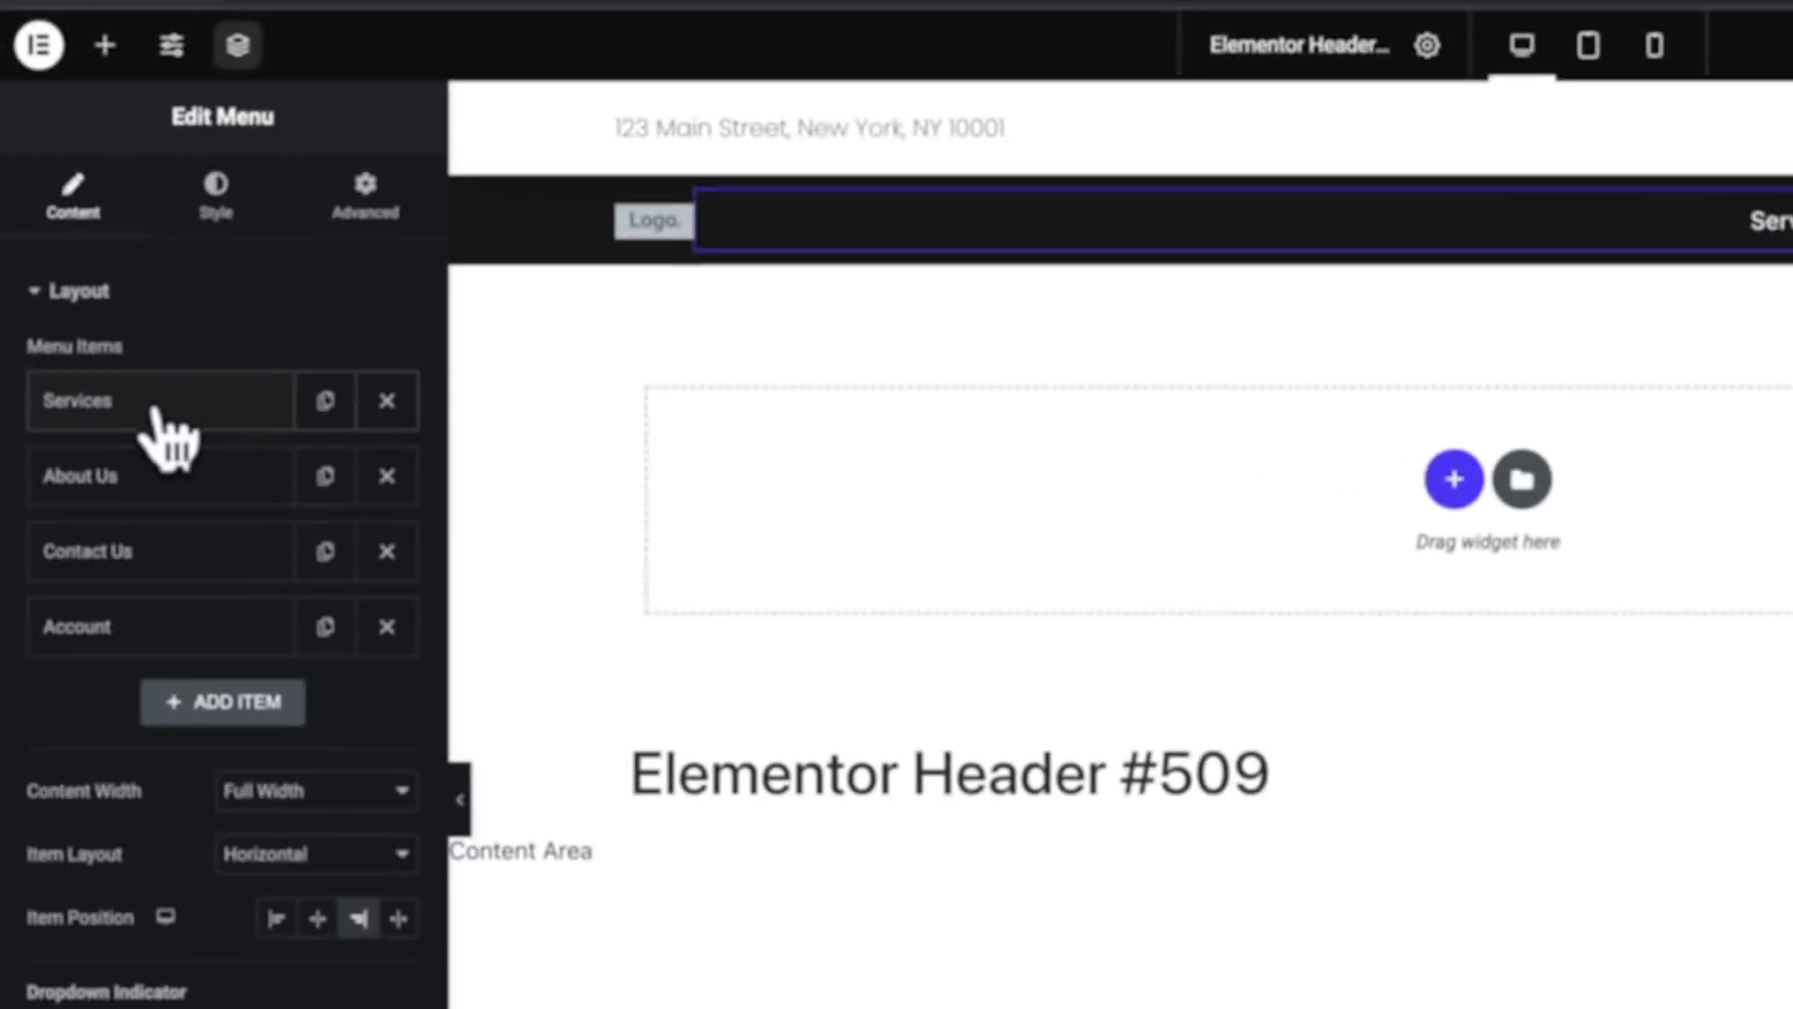
Select Item #1's Services mega menu container, try Row direction, then restore Row-reversed.
{"action": "left_click", "coordinate": [155, 408]}
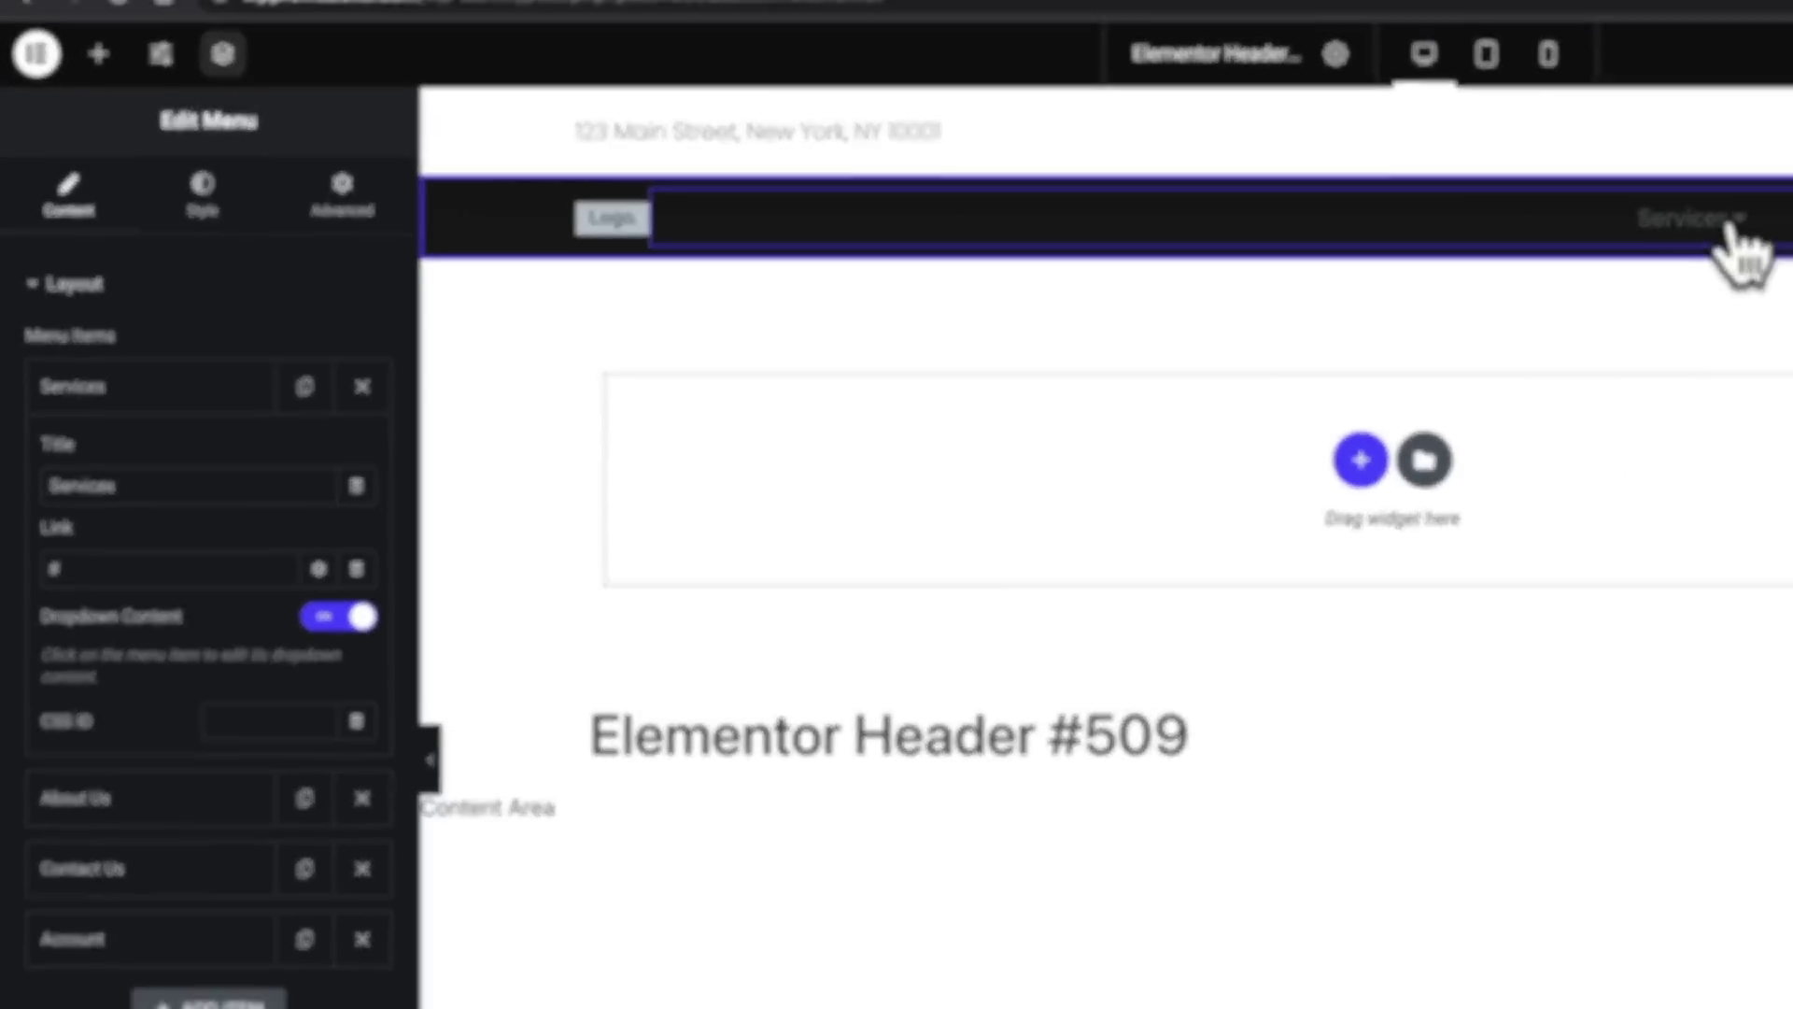
{"action": "left_click", "coordinate": [1149, 206]}
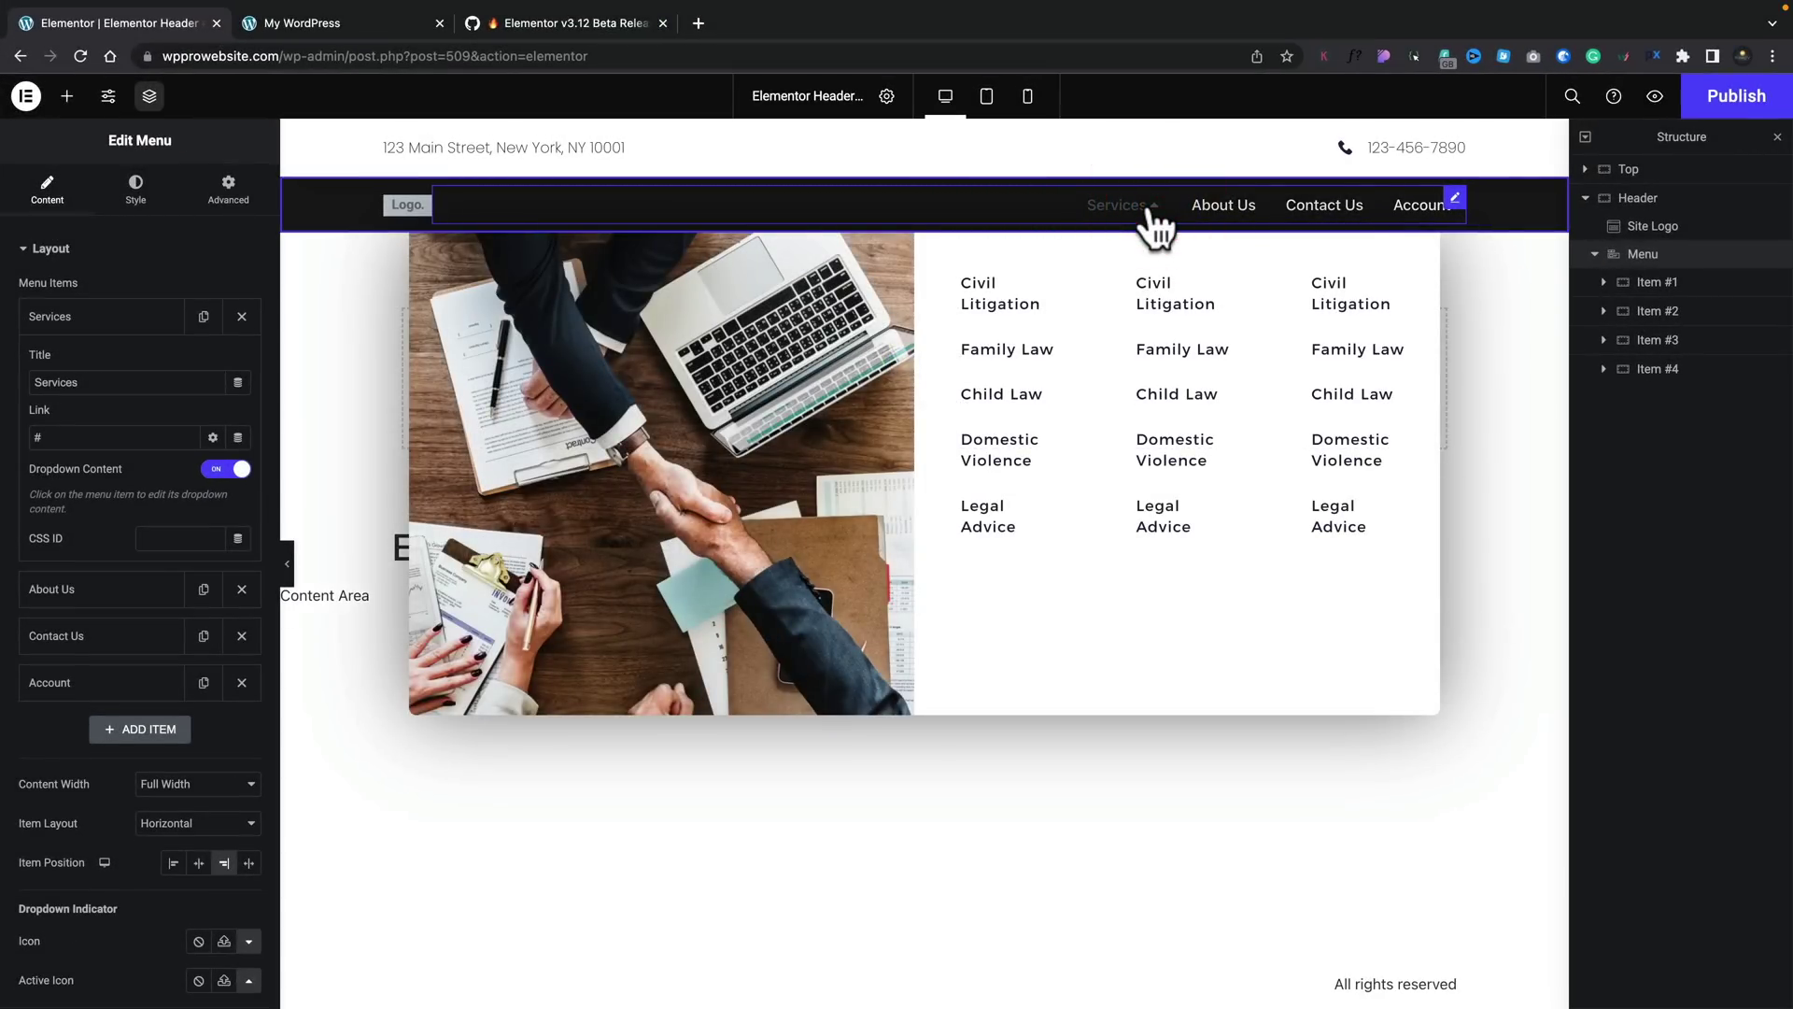
{"action": "left_click_drag", "start_coordinate": [1644, 282], "coordinate": [1604, 282]}
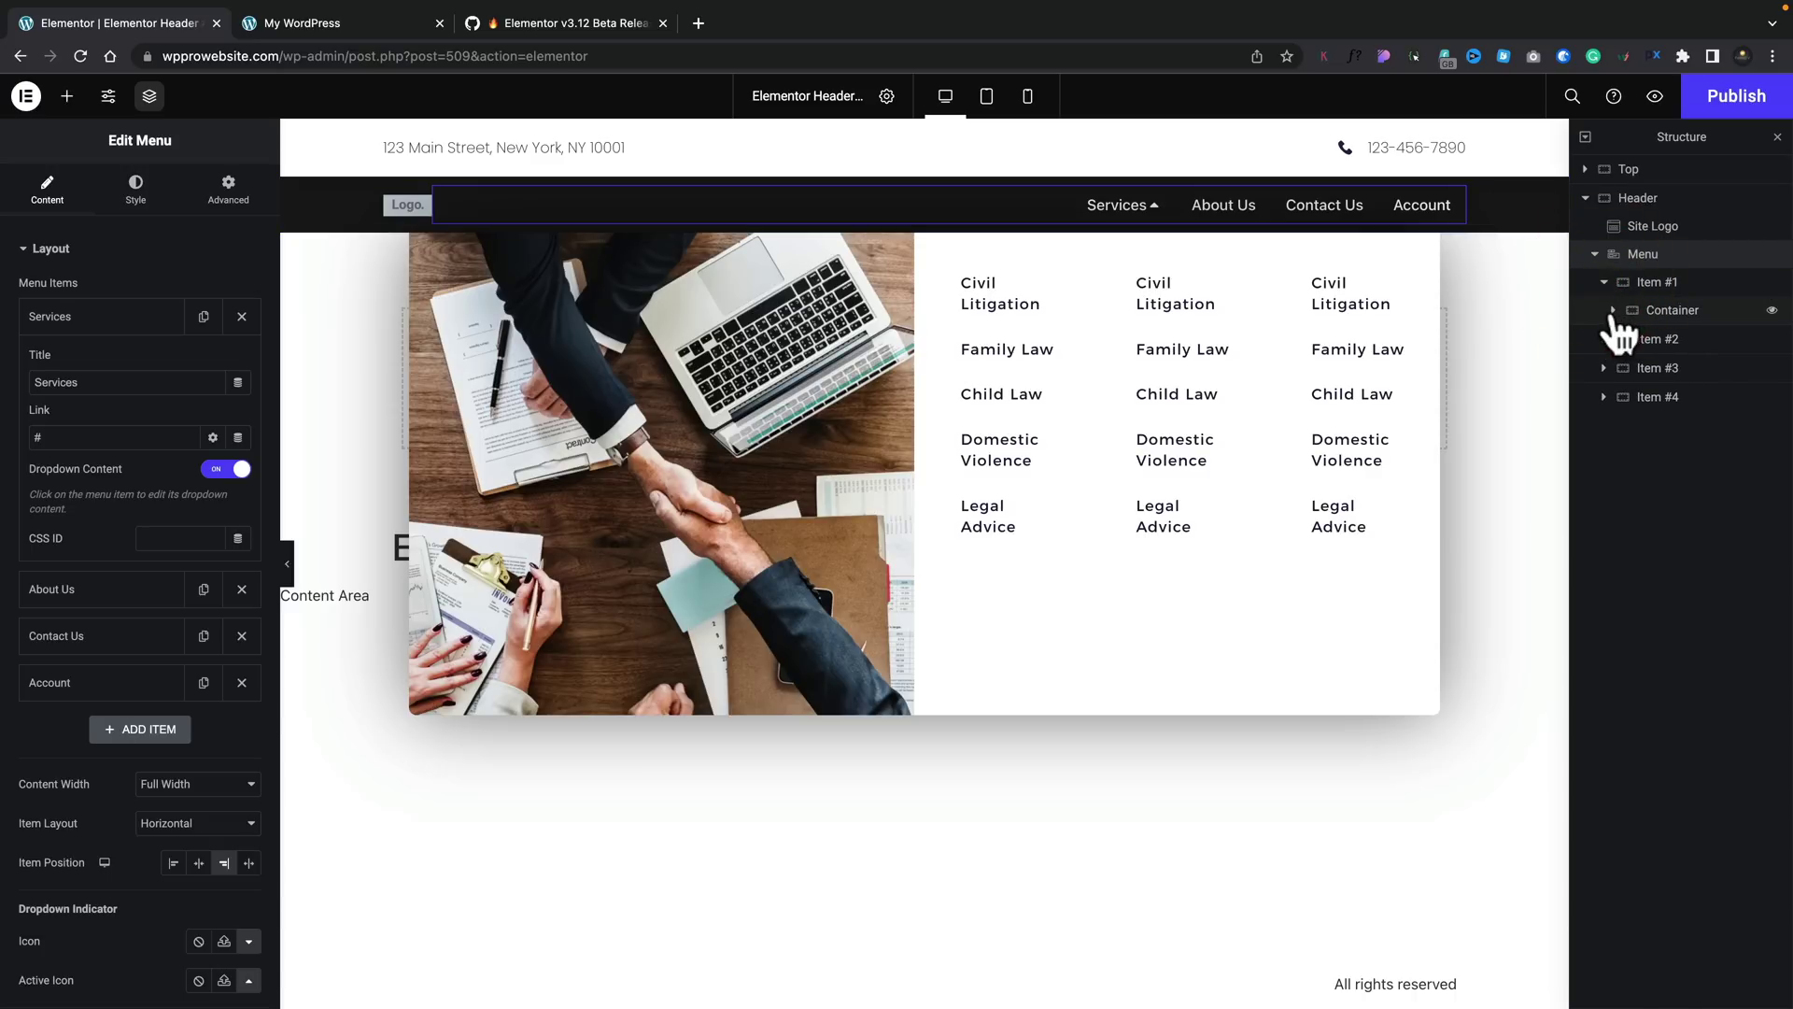
{"action": "left_click", "coordinate": [1613, 311]}
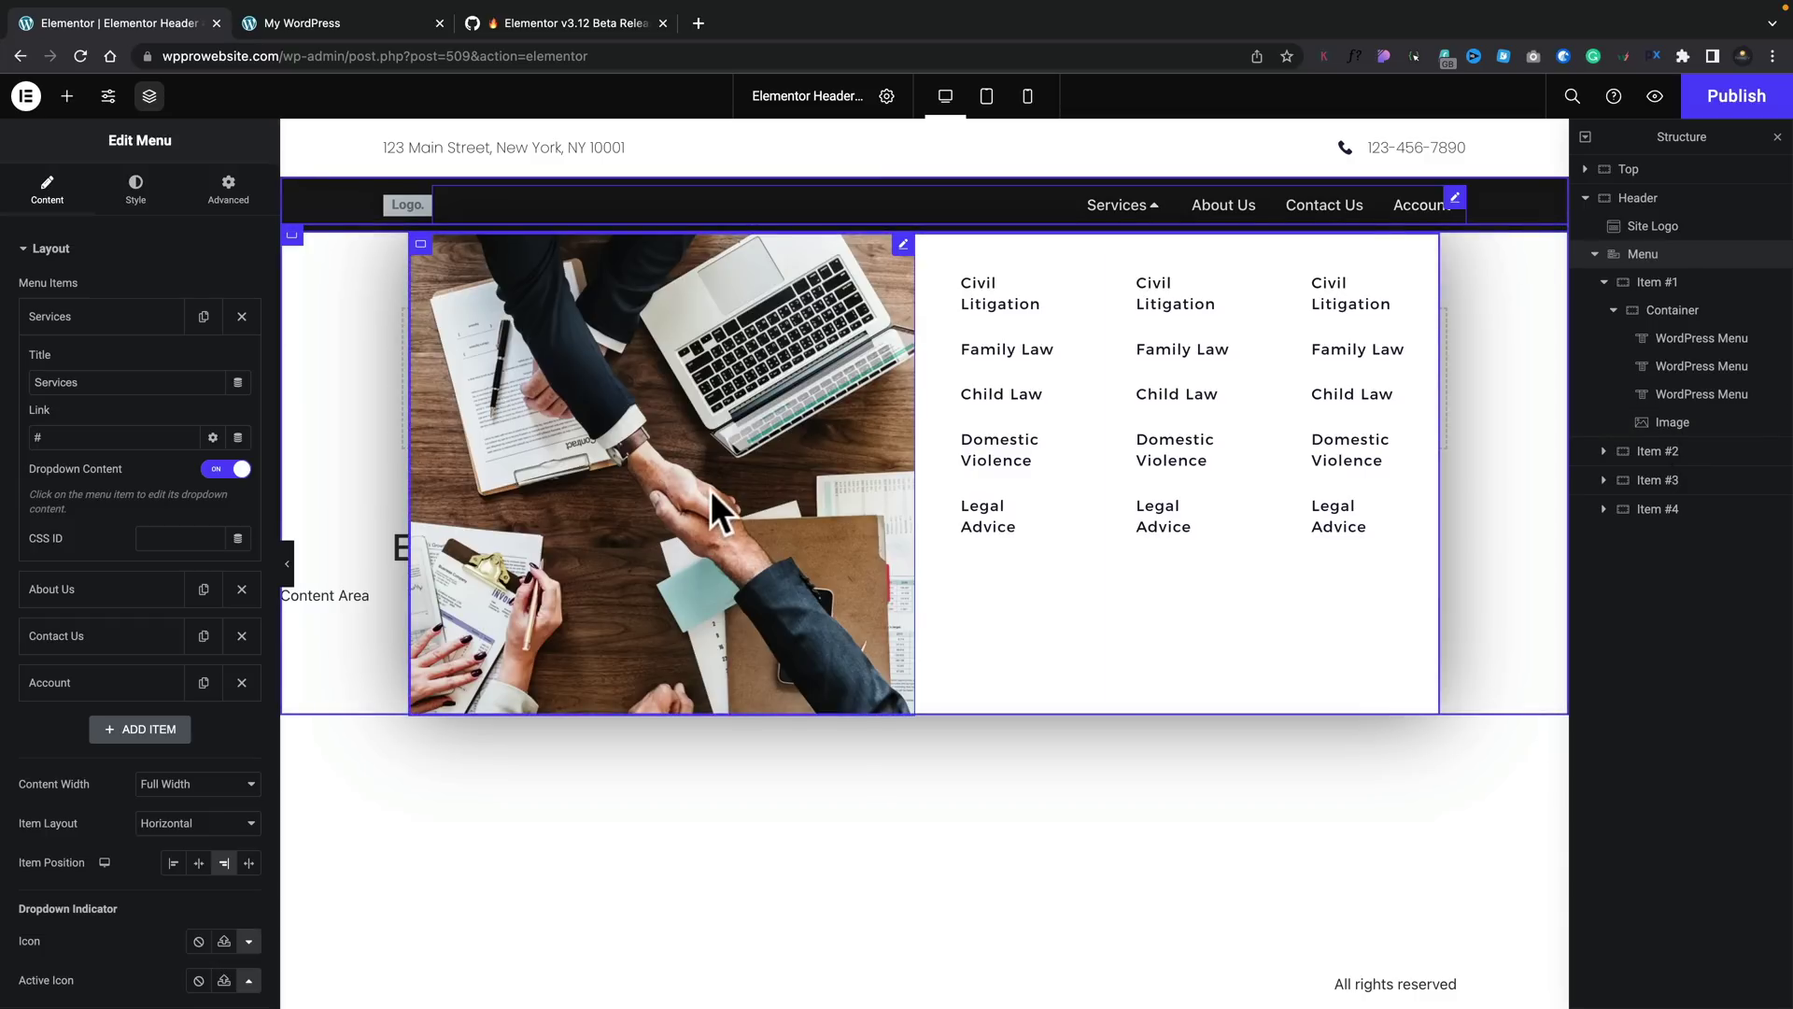
{"action": "left_click", "coordinate": [1679, 311]}
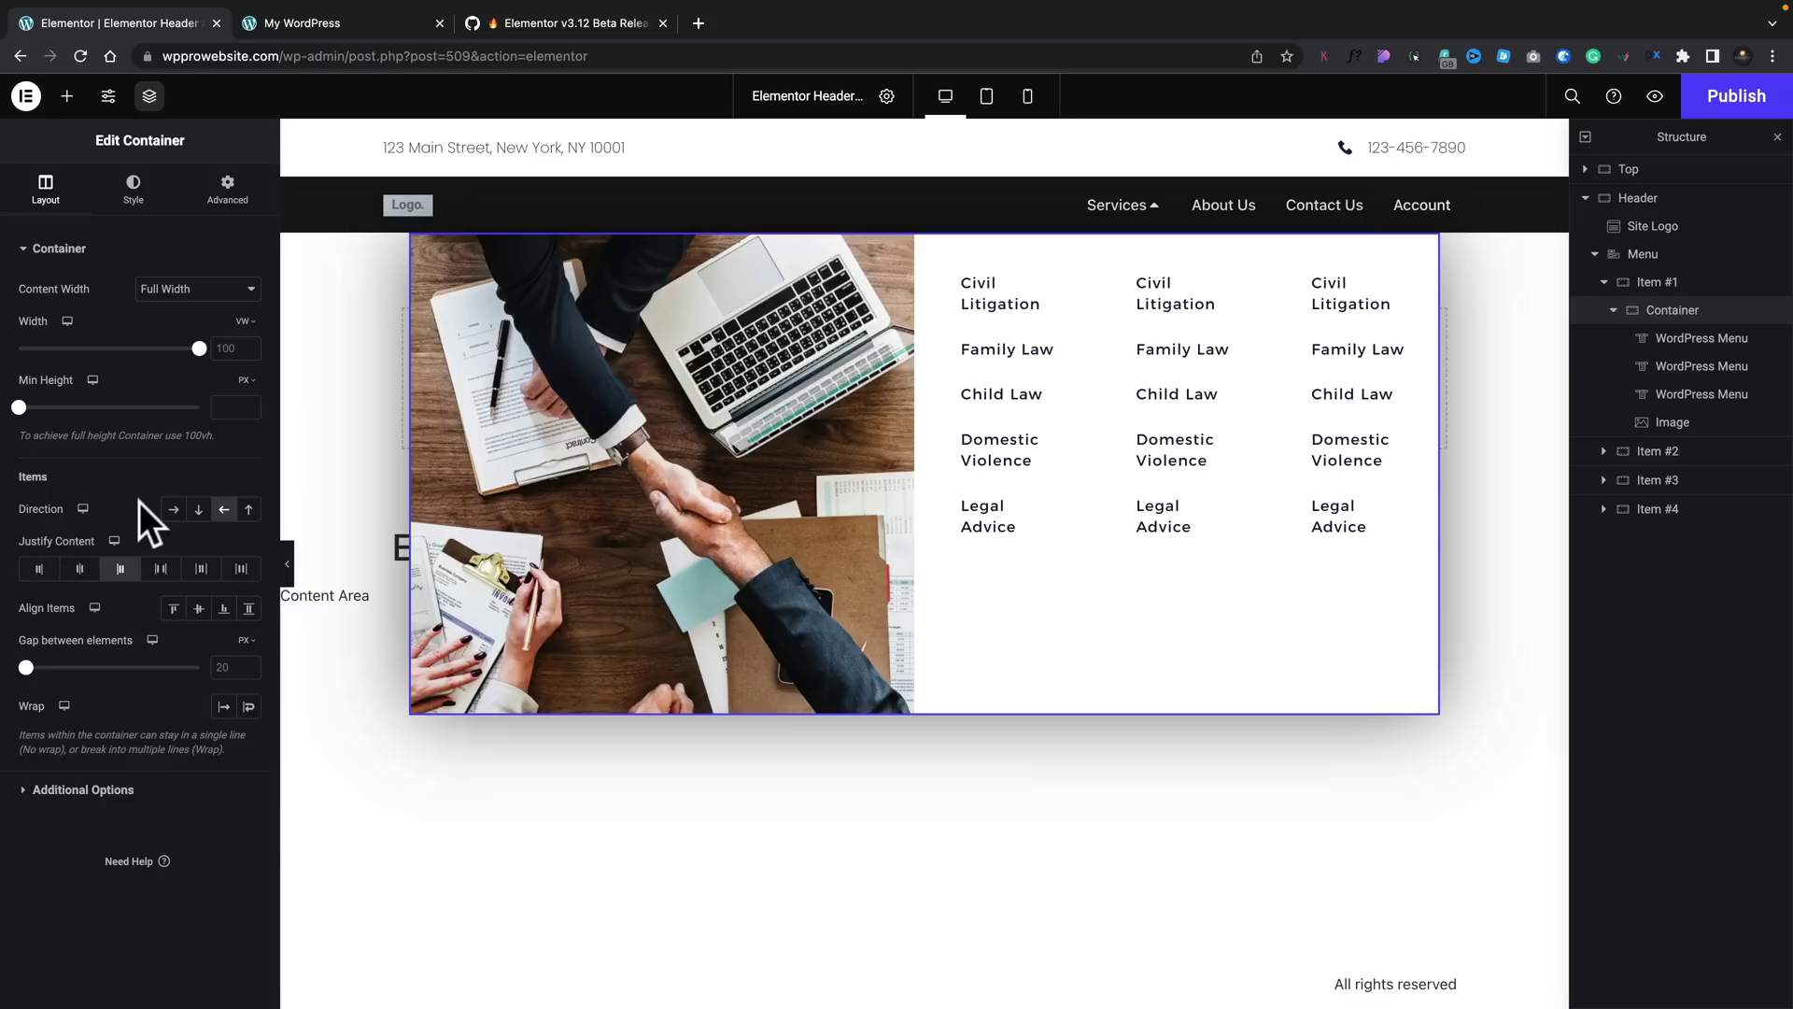
{"action": "left_click", "coordinate": [174, 510]}
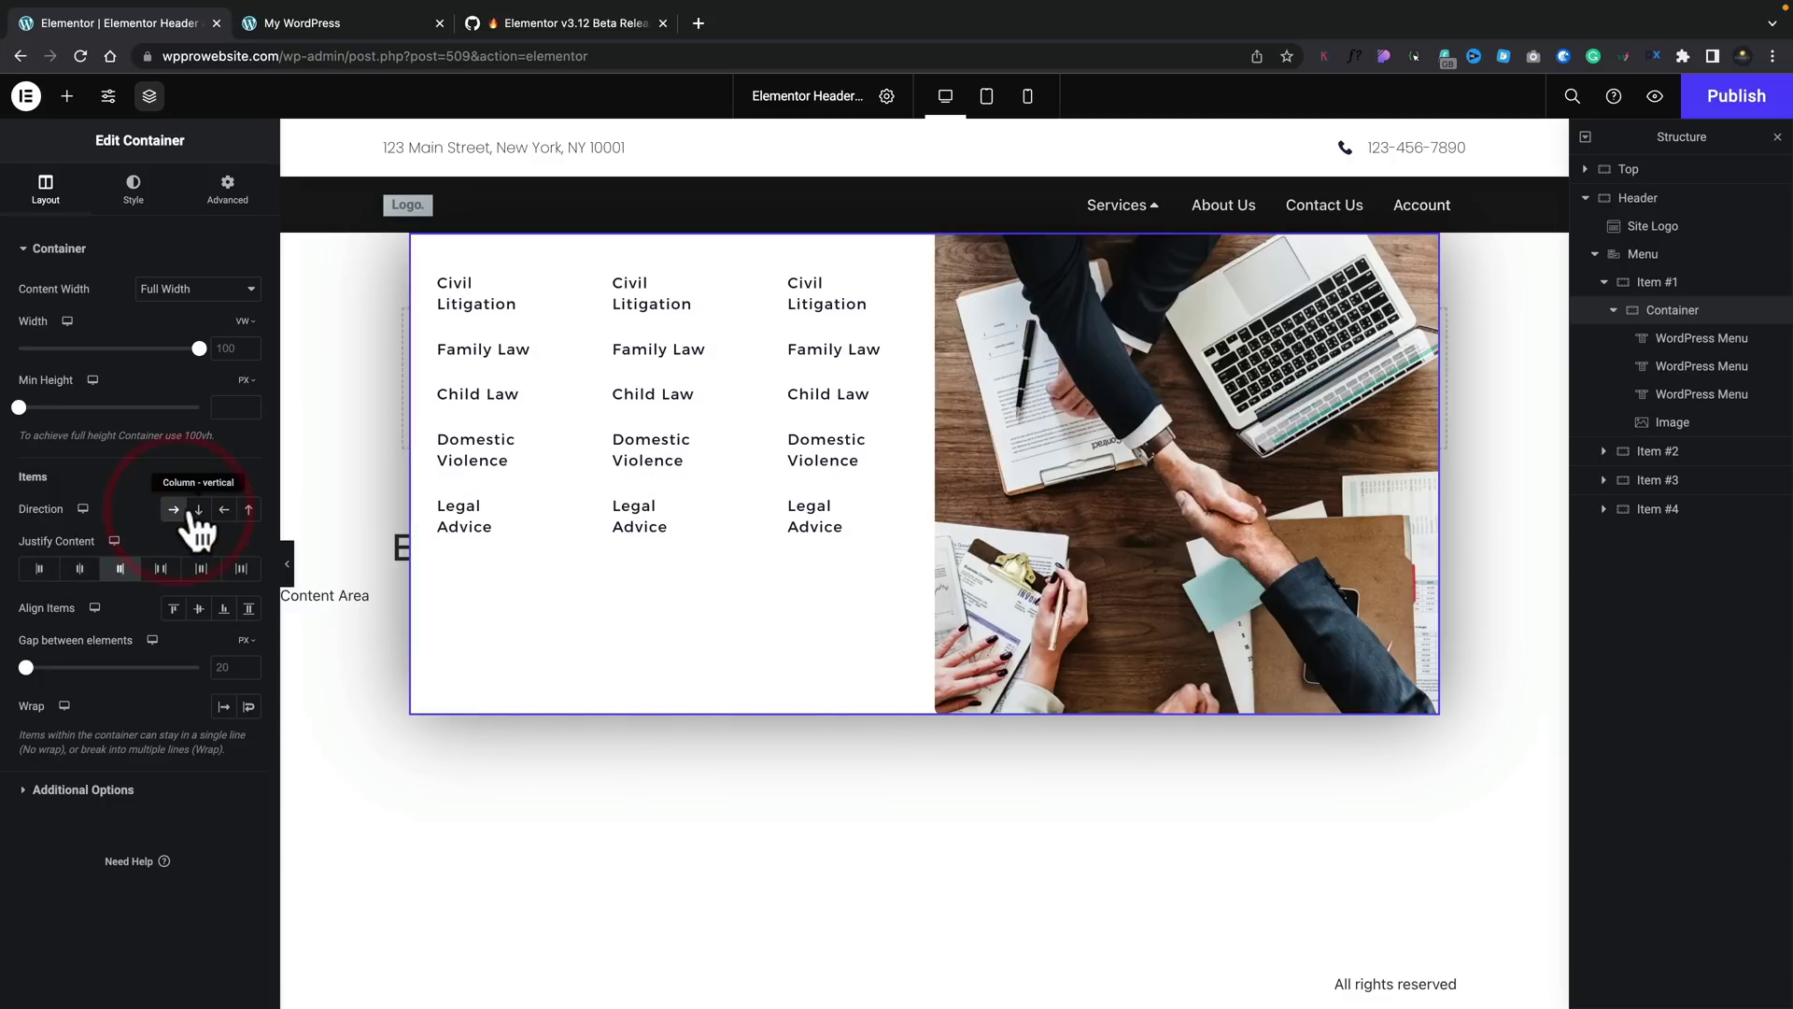
{"action": "left_click", "coordinate": [224, 510]}
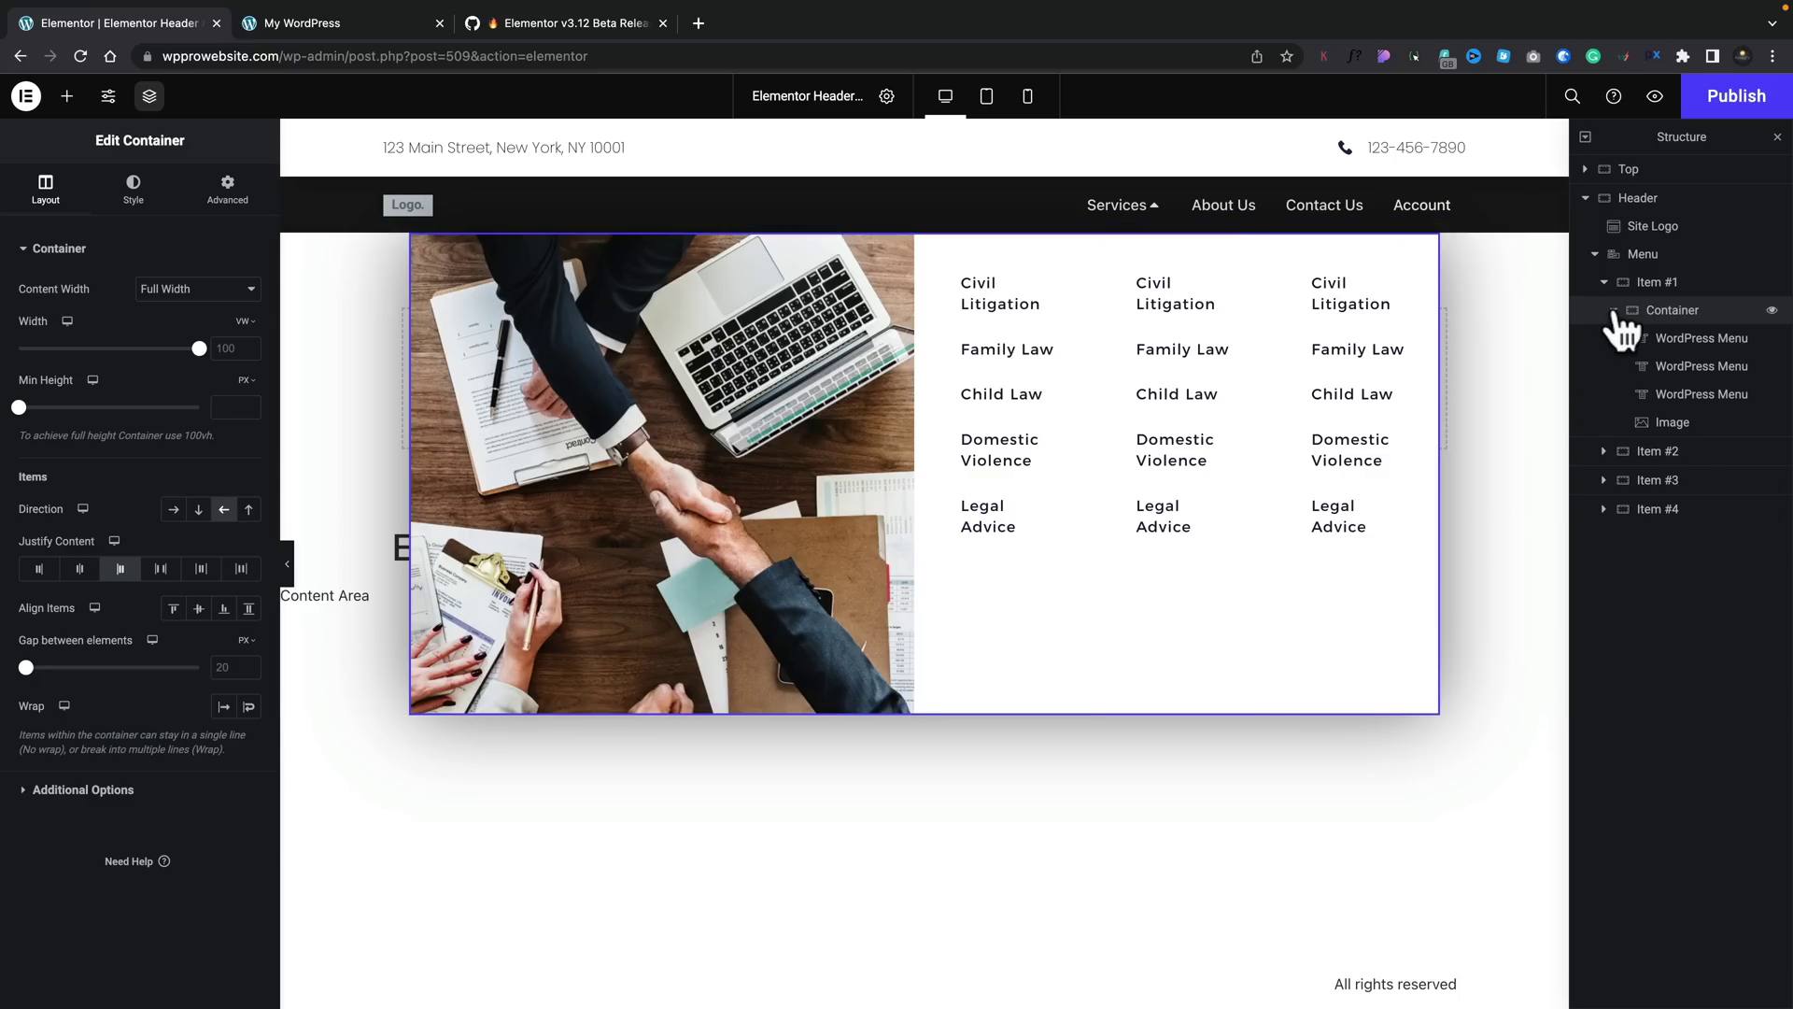
{"action": "left_click_drag", "start_coordinate": [1622, 316], "coordinate": [1606, 276]}
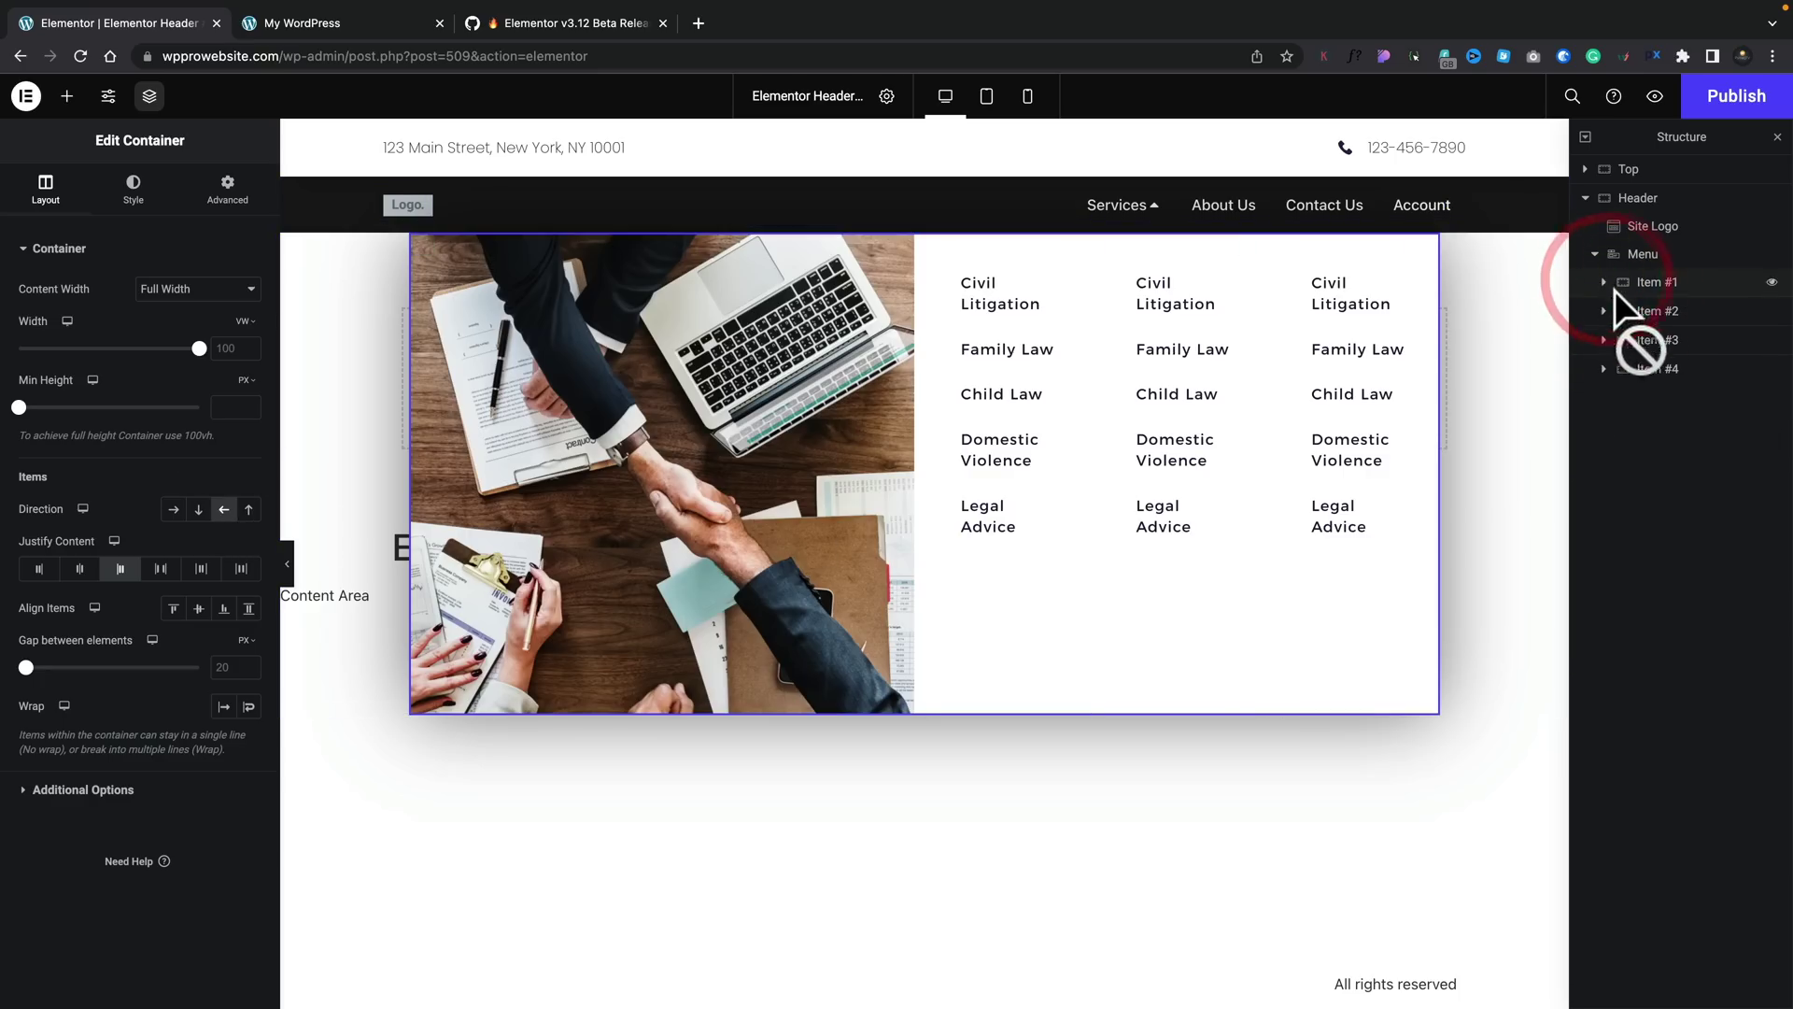
Switch on Dropdown Content for the About Us menu item and open its empty dropdown.
{"action": "left_click", "coordinate": [1661, 310]}
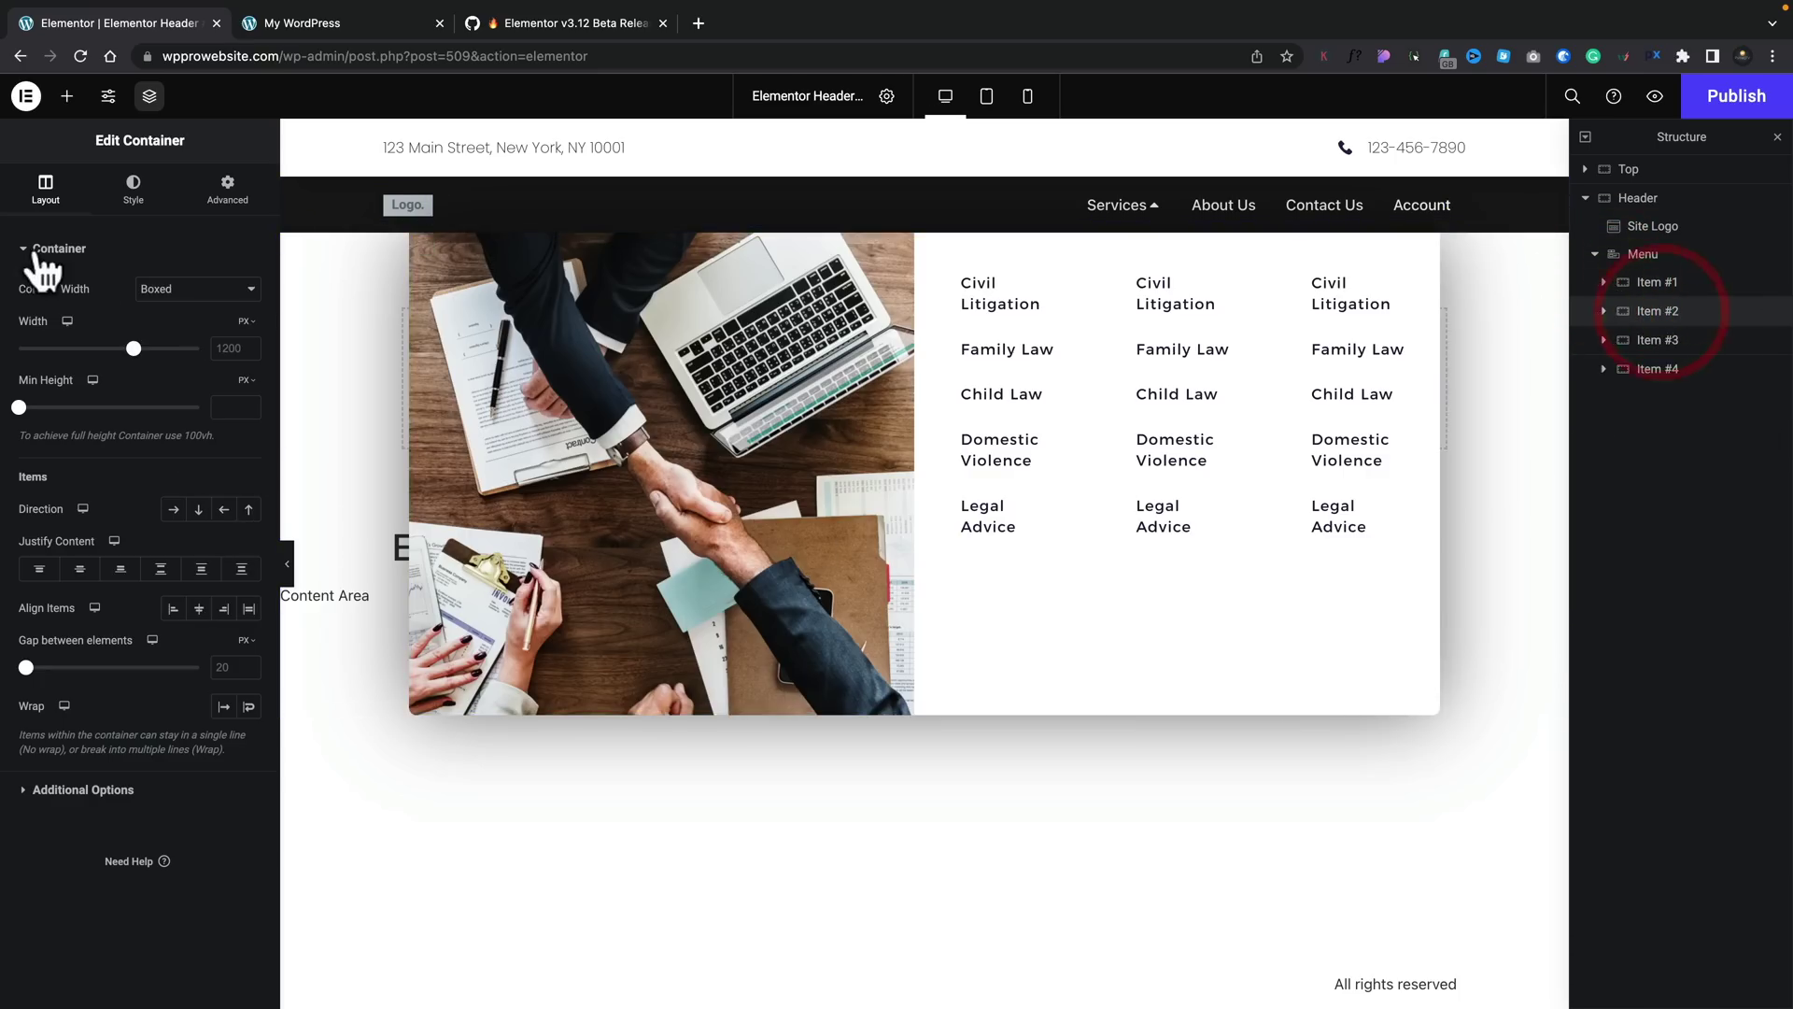
{"action": "left_click", "coordinate": [44, 191]}
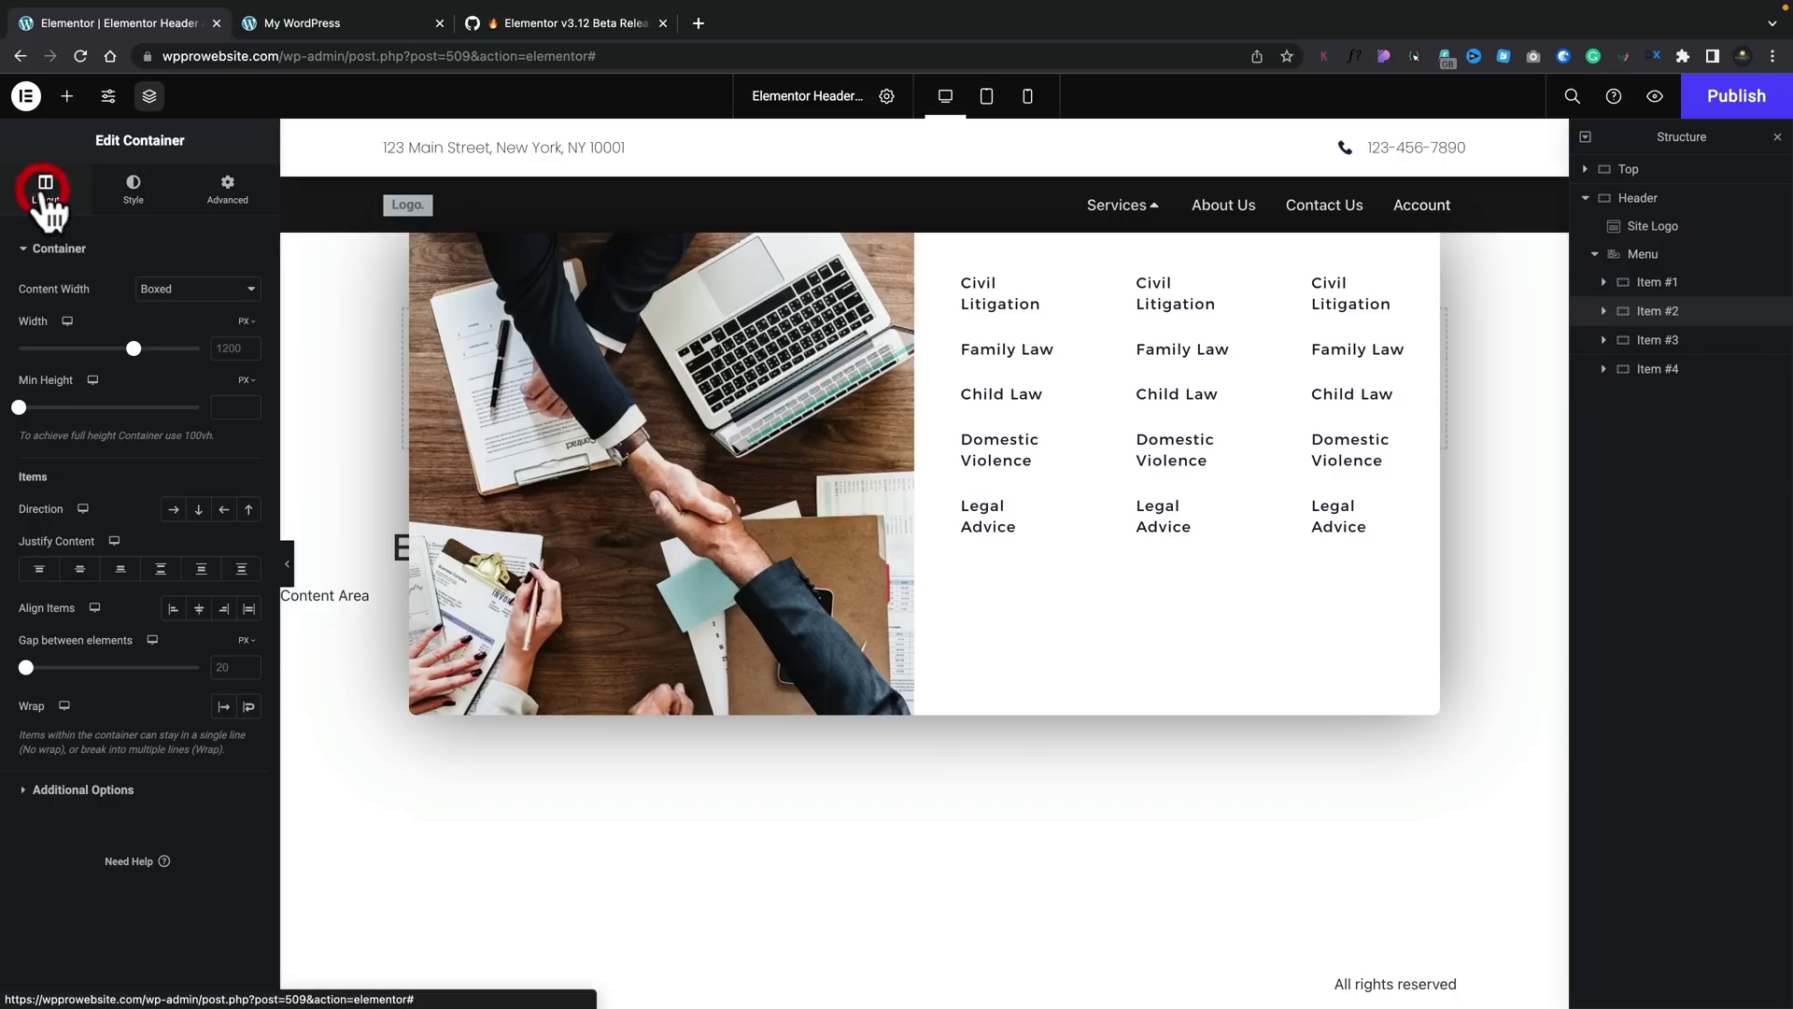
{"action": "left_click", "coordinate": [1653, 255]}
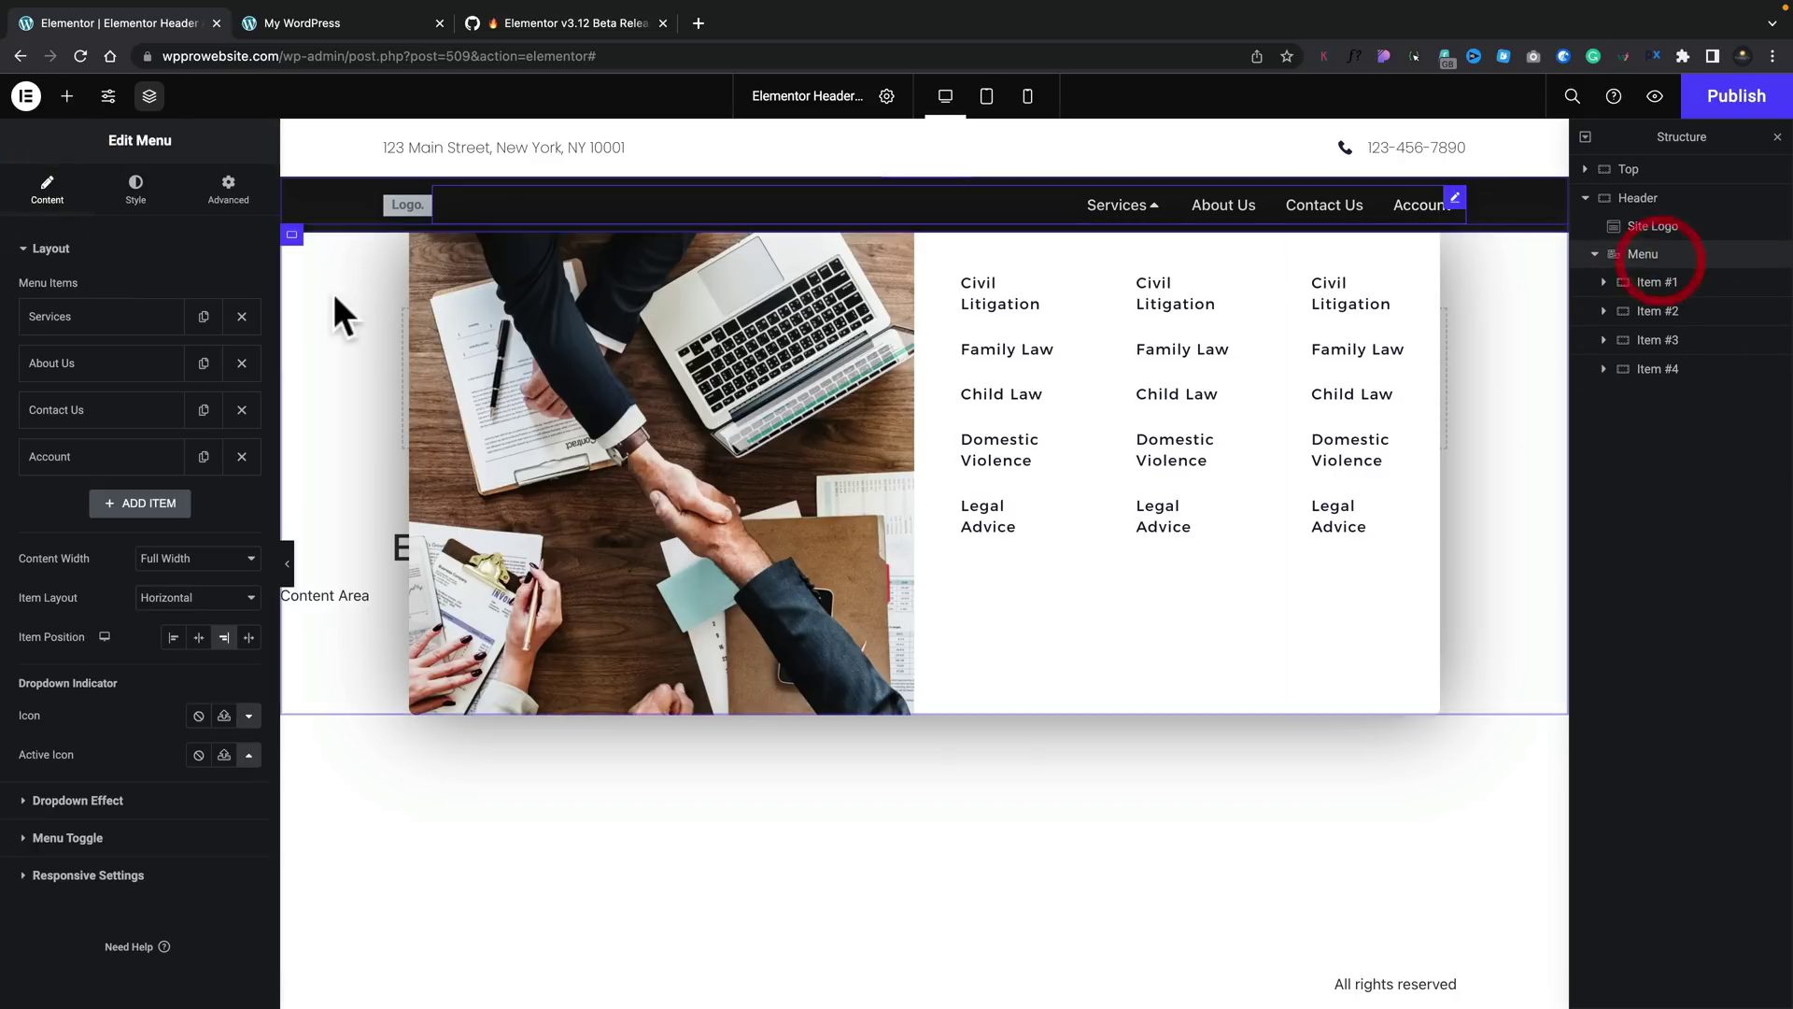
{"action": "left_click", "coordinate": [75, 364]}
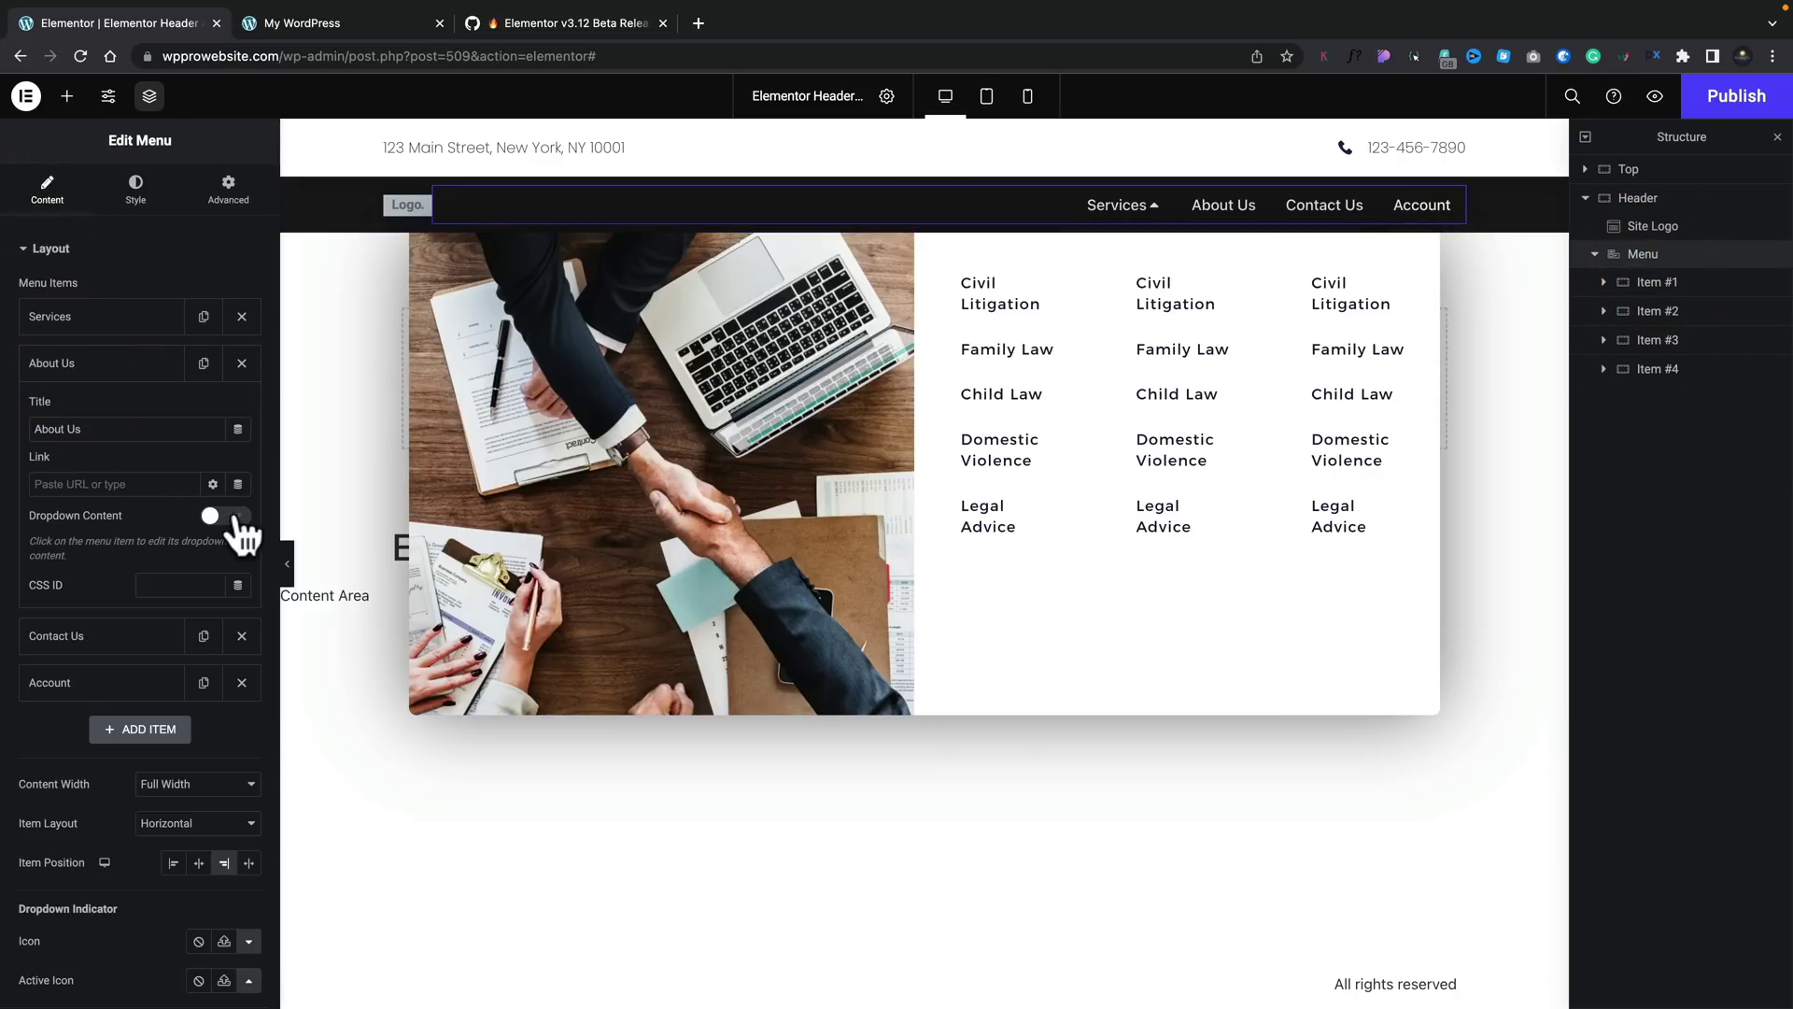
{"action": "left_click", "coordinate": [233, 520]}
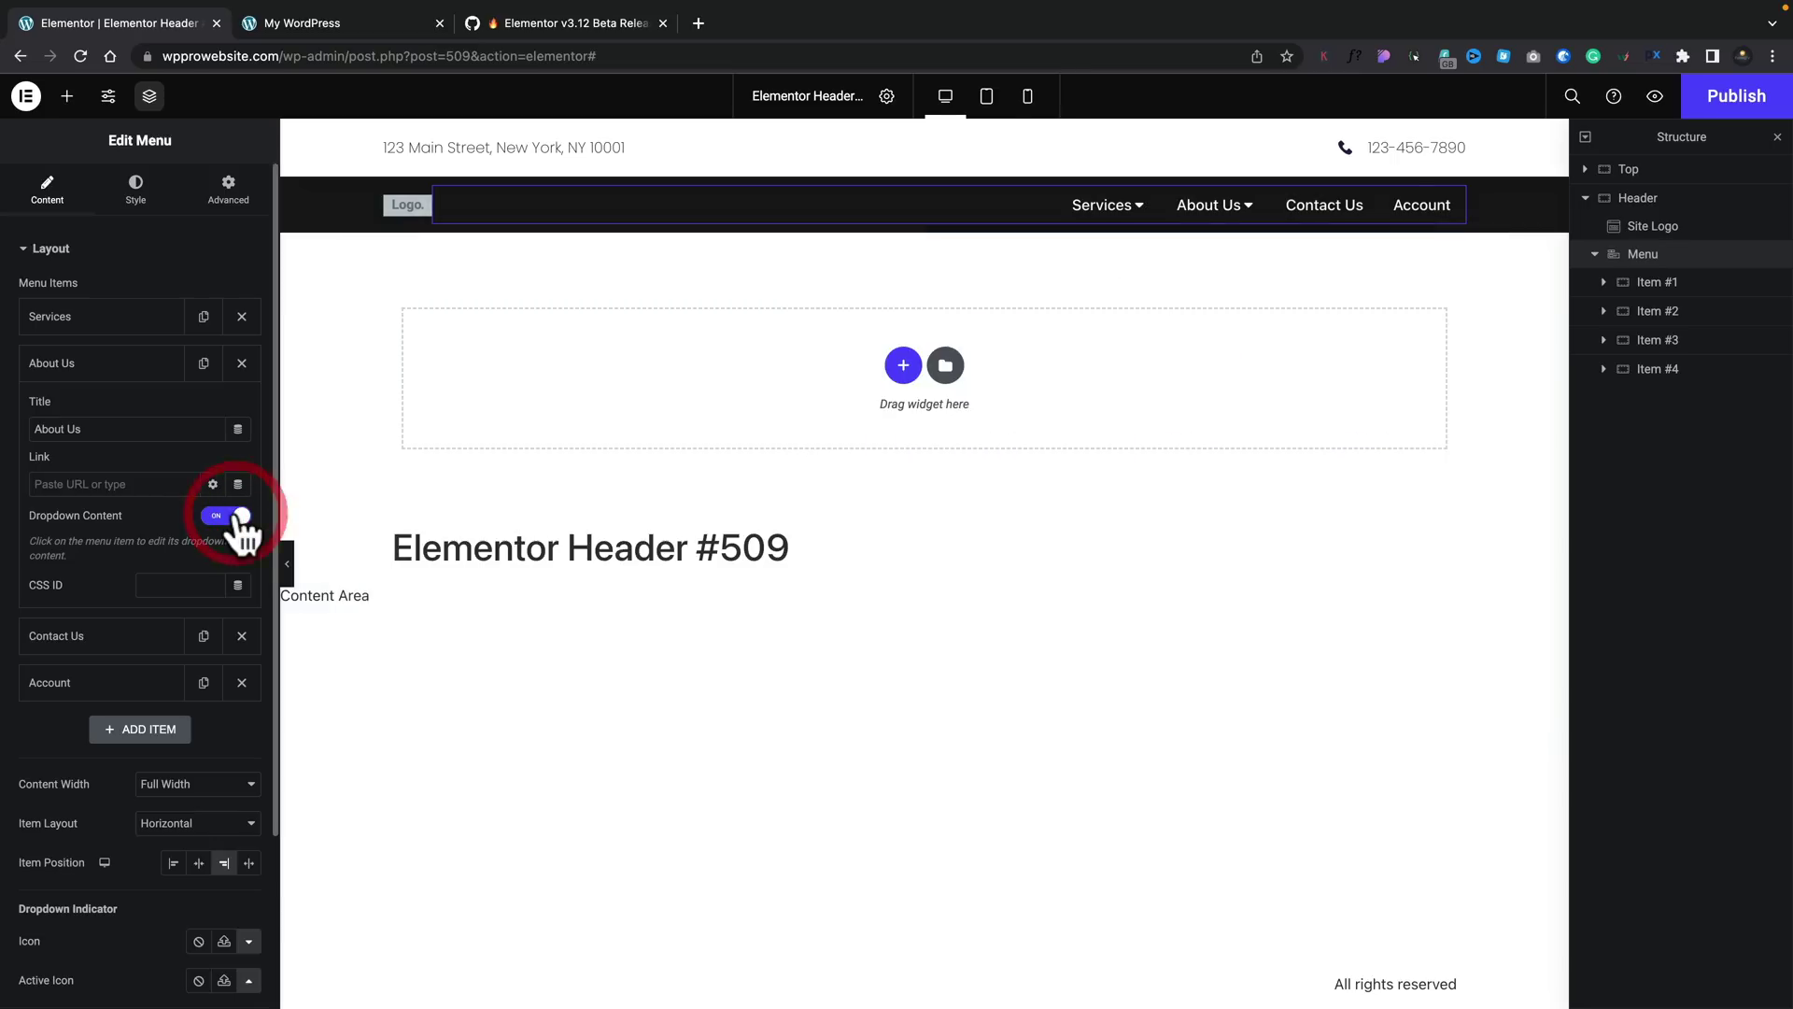
{"action": "left_click", "coordinate": [1215, 209]}
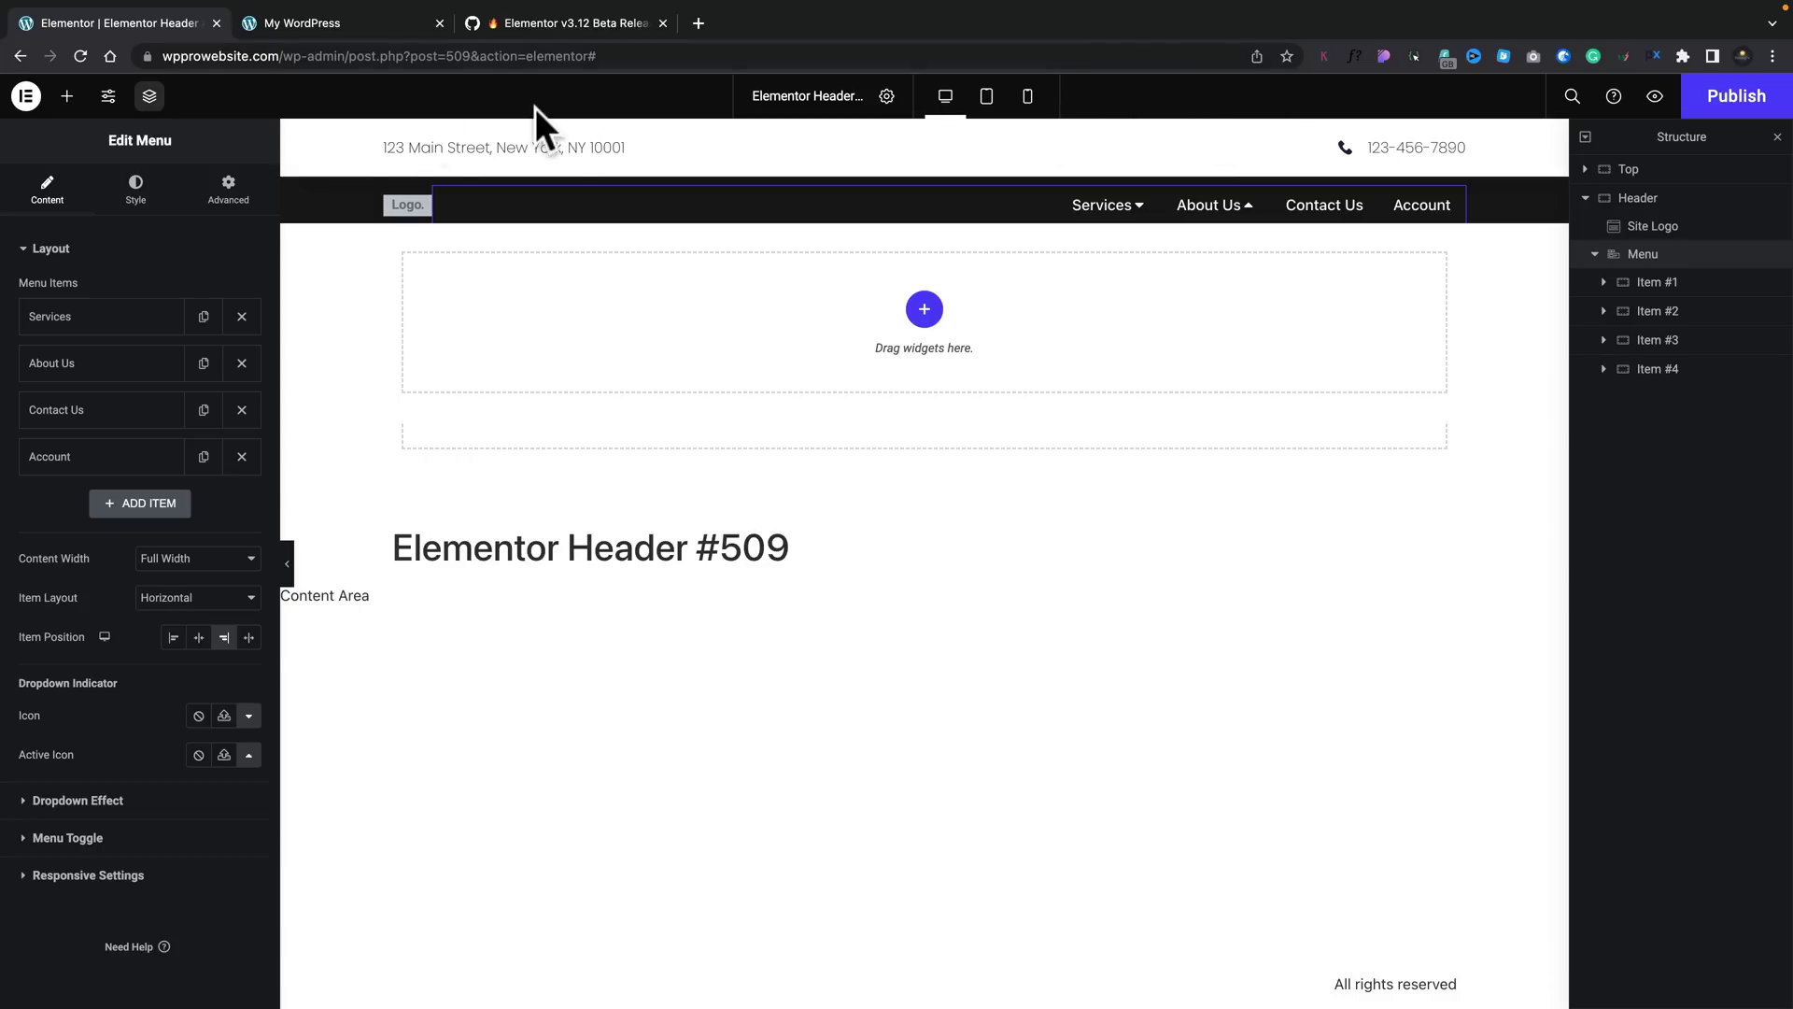
{"action": "left_click", "coordinate": [66, 97]}
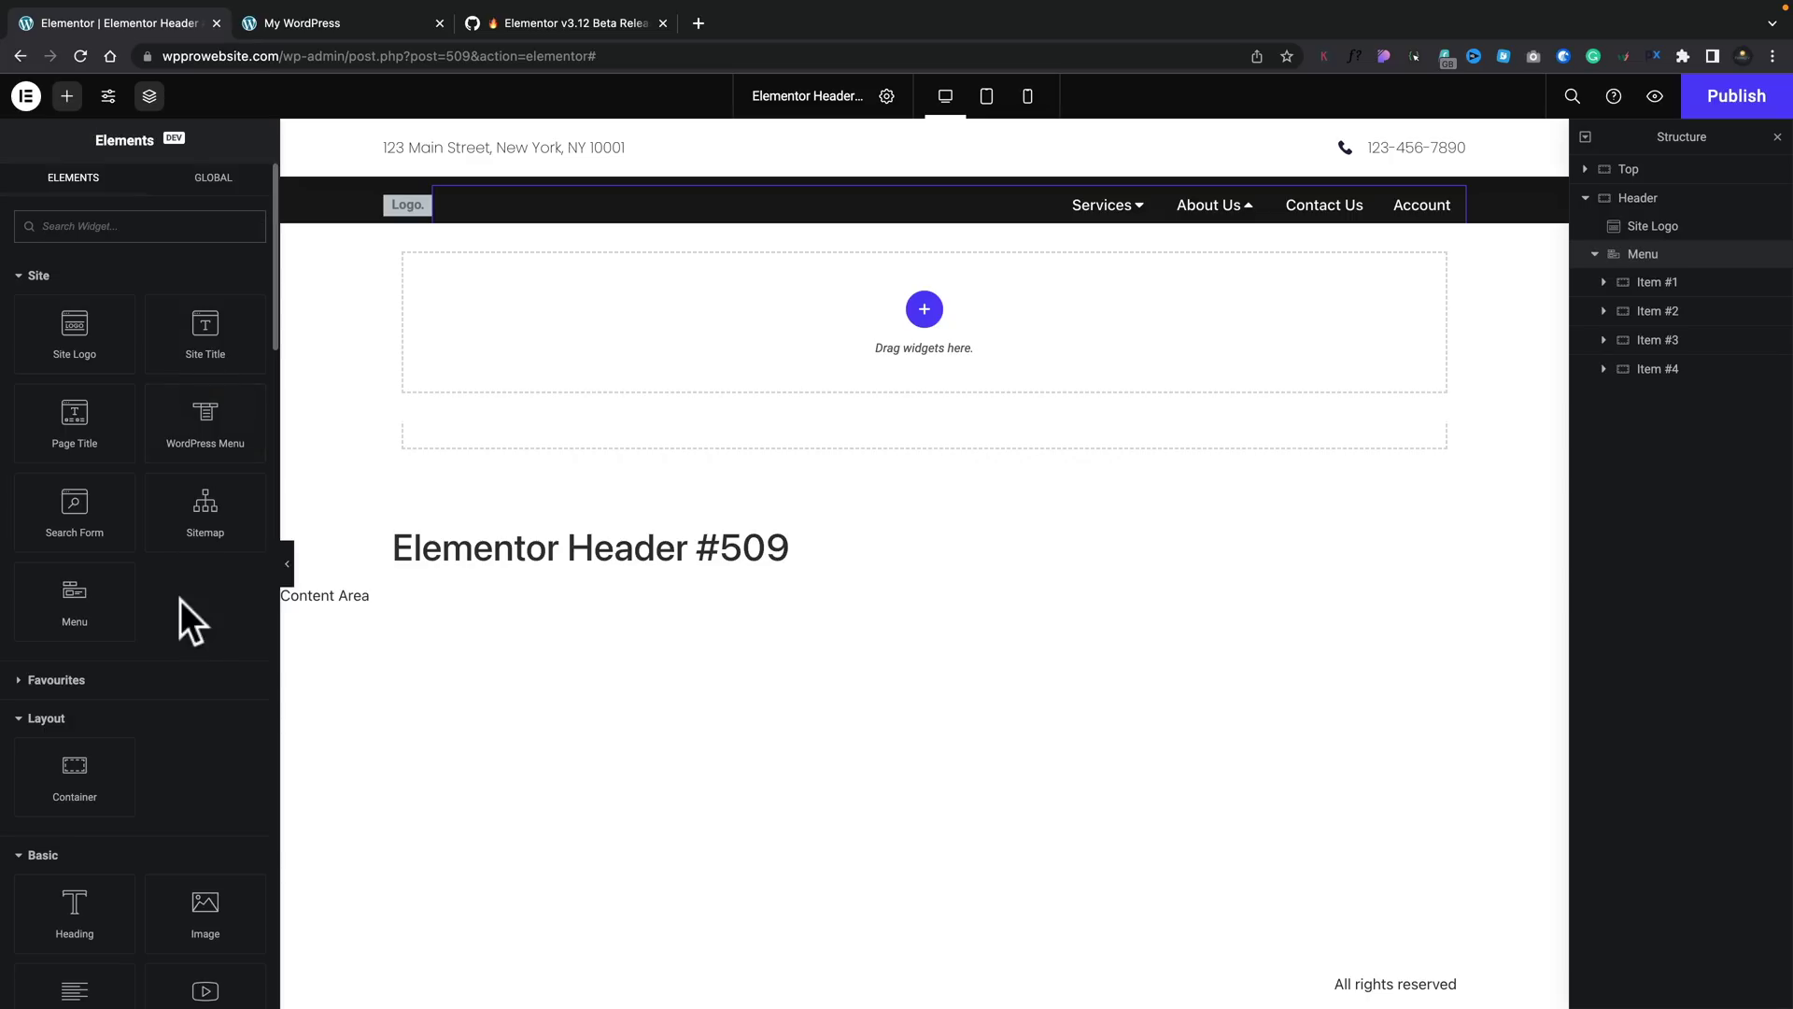
Add a new empty container inside Item #2's About Us dropdown content.
{"action": "scroll", "coordinate": [196, 689], "scroll_direction": "down", "scroll_amount": 2}
{"action": "left_click_drag", "start_coordinate": [74, 657], "coordinate": [803, 345]}
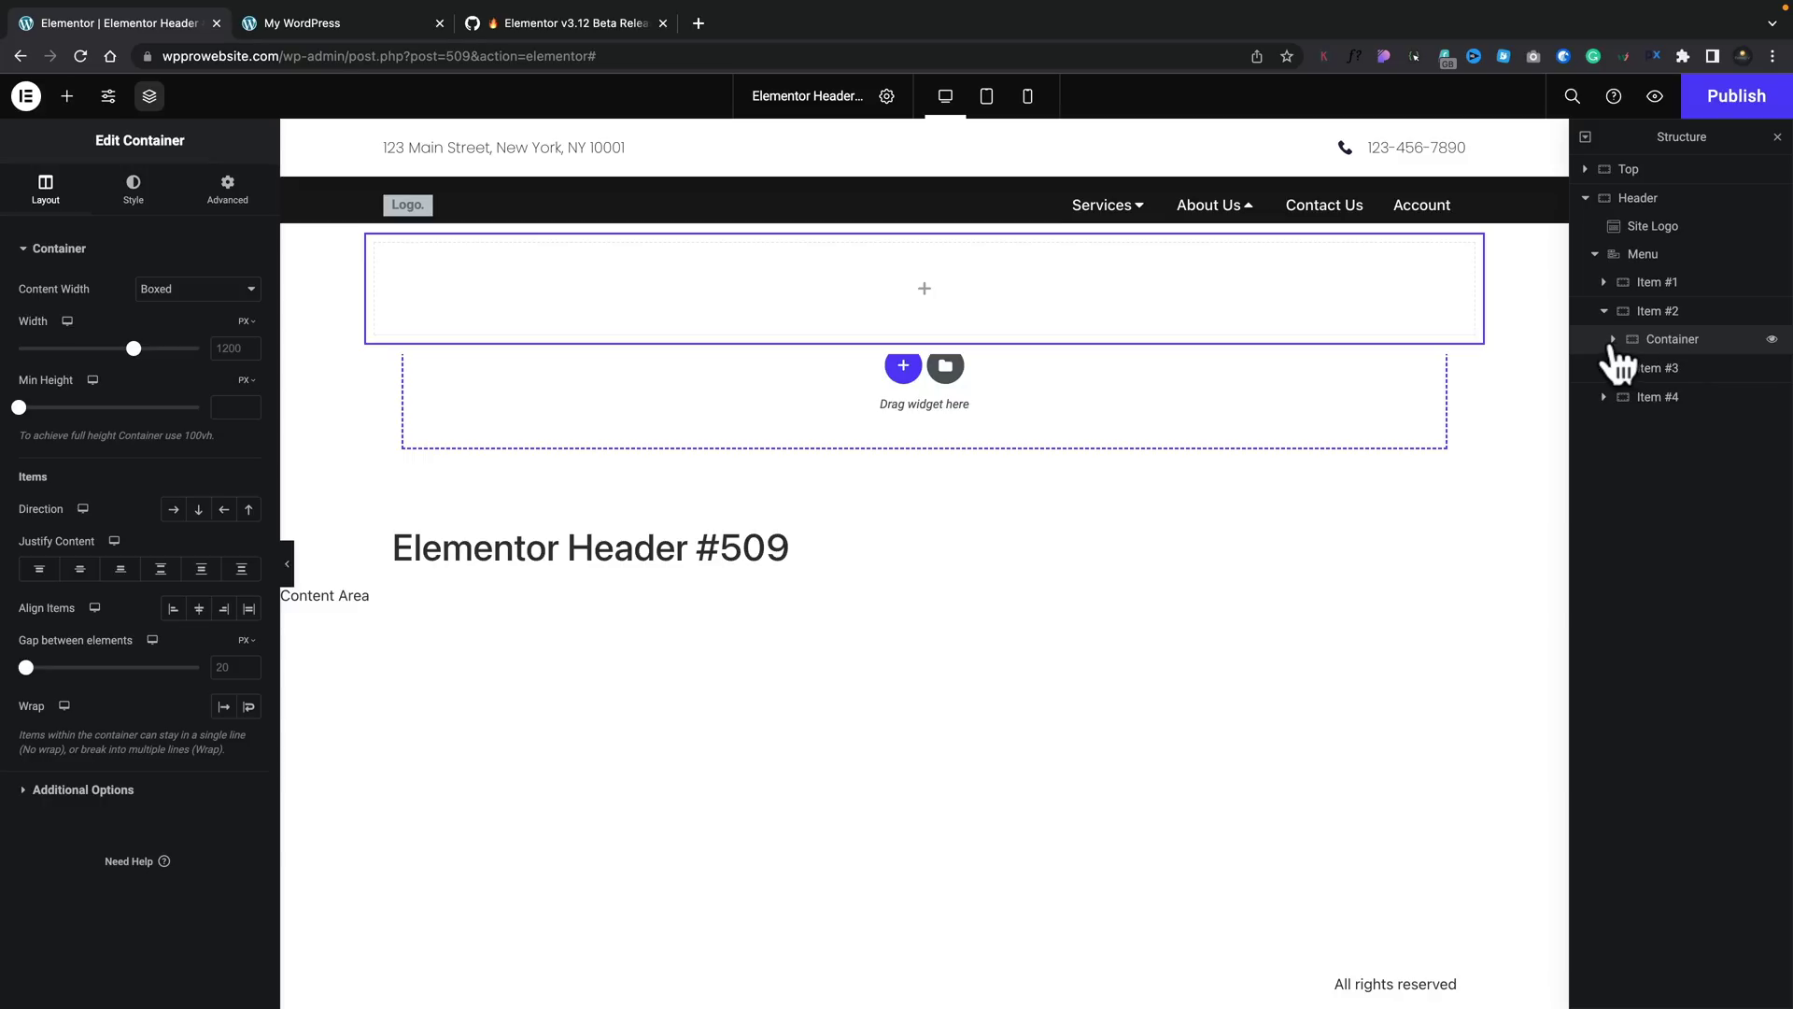
{"action": "left_click", "coordinate": [1613, 339]}
{"action": "left_click", "coordinate": [924, 288]}
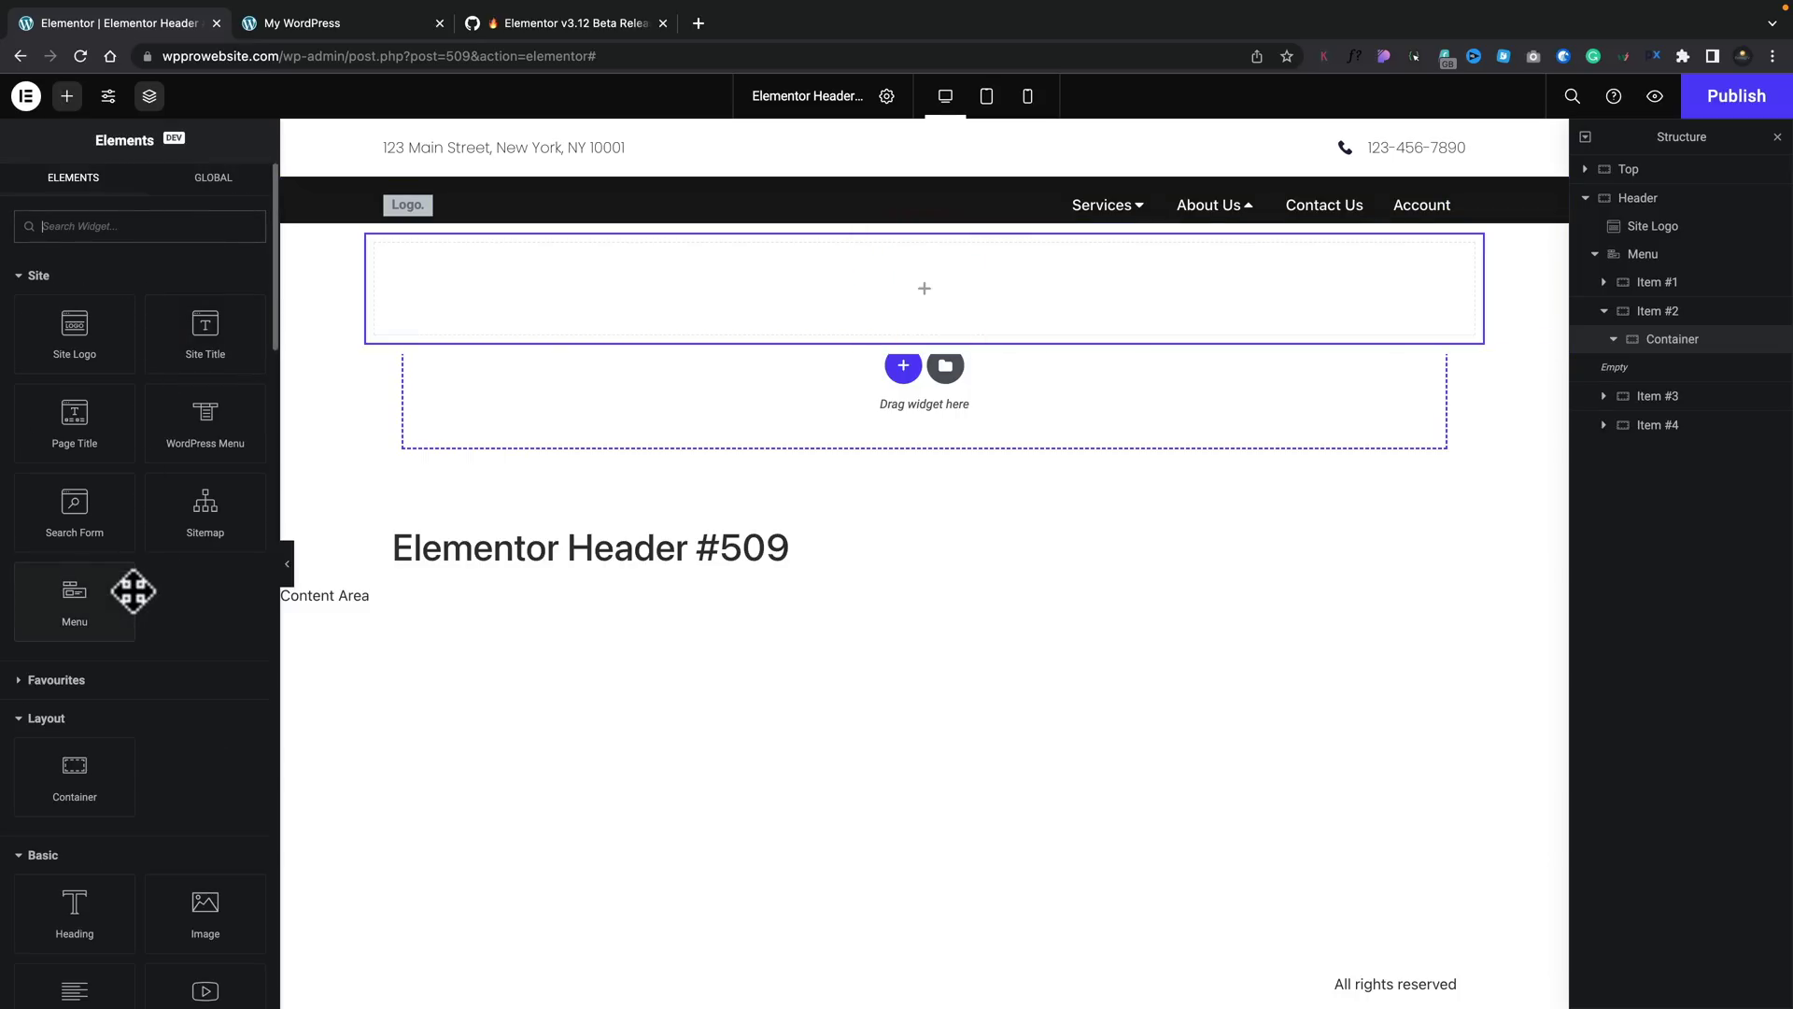
{"action": "scroll", "coordinate": [147, 693], "scroll_direction": "down", "scroll_amount": 6}
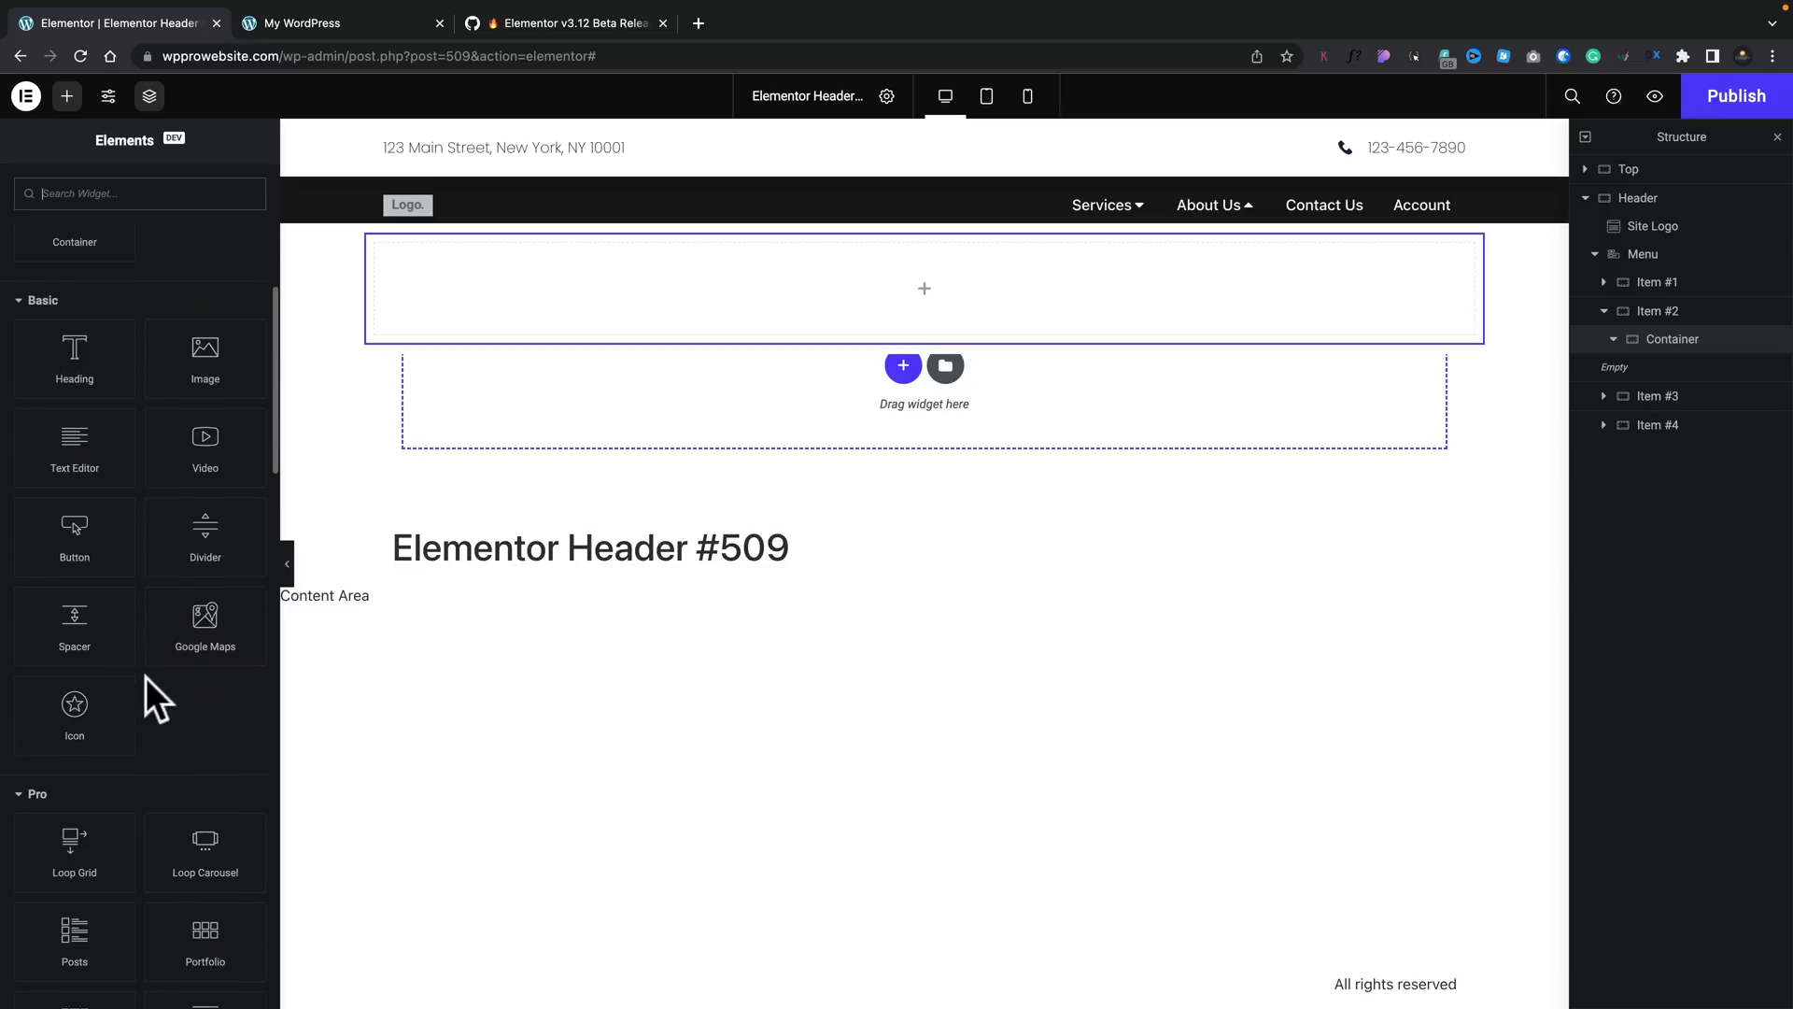
{"action": "scroll", "coordinate": [150, 670], "scroll_direction": "up", "scroll_amount": 1}
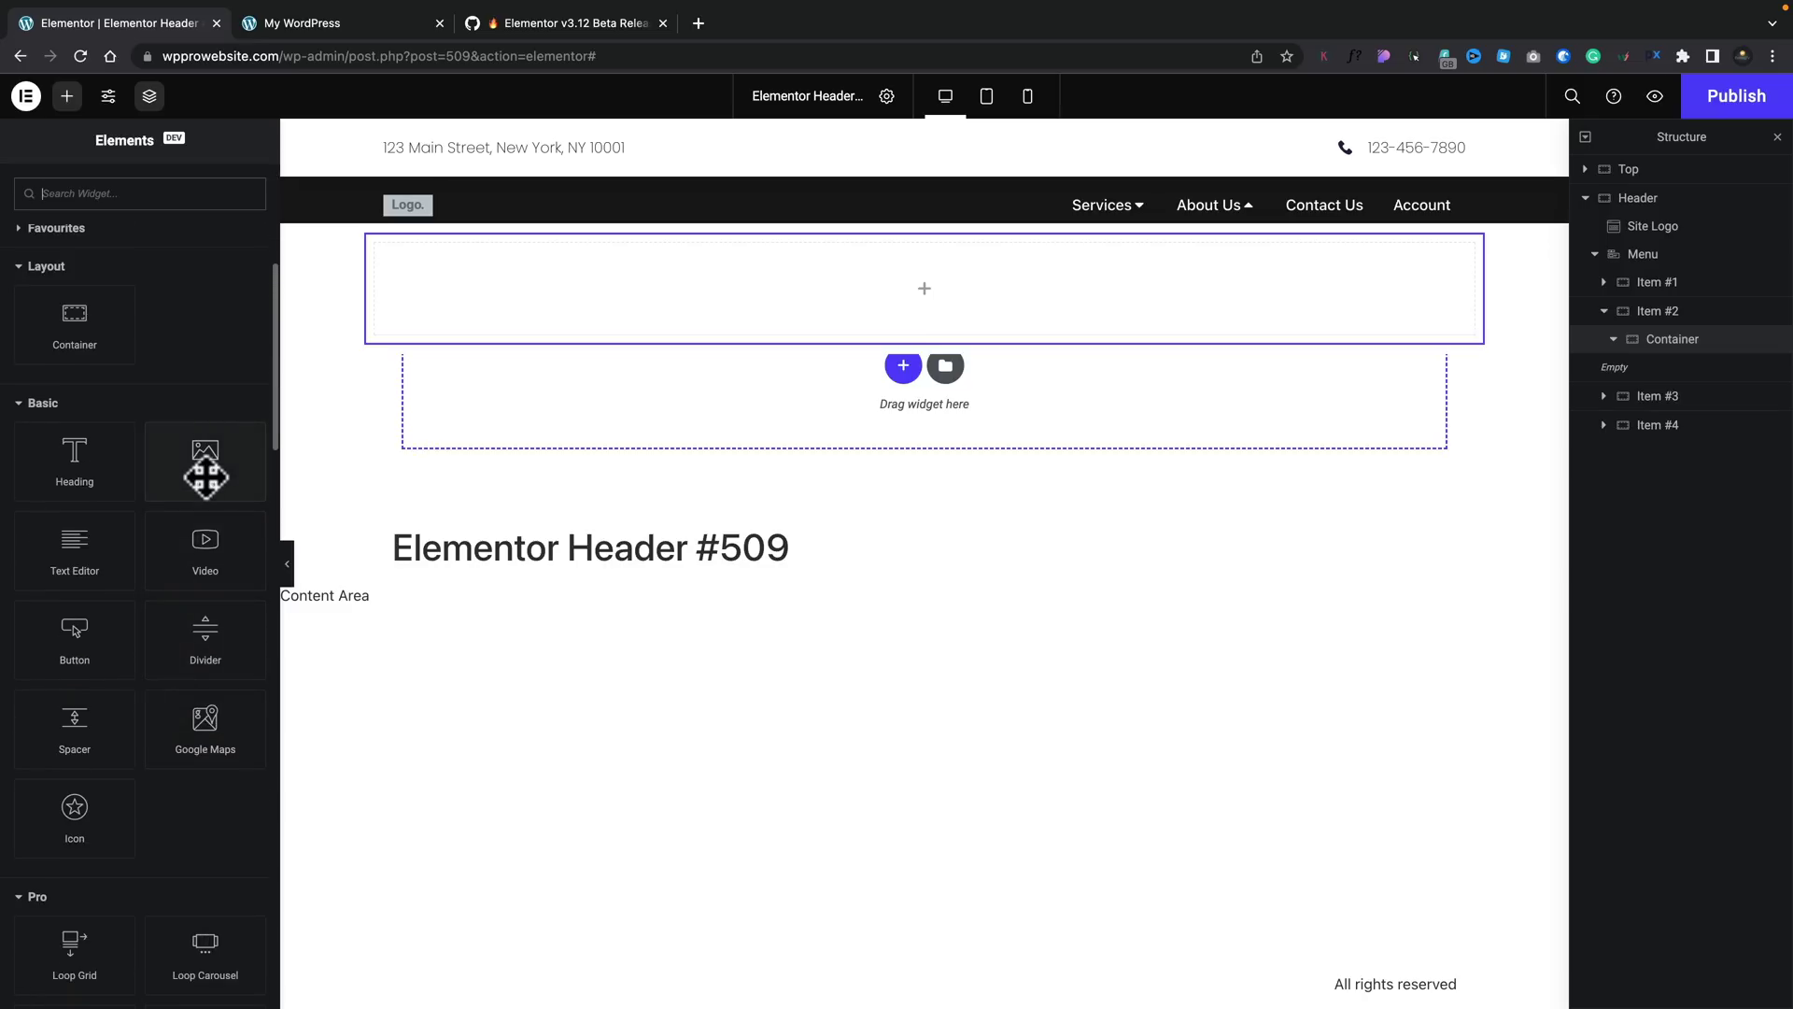
Place an Image widget in the container showing the handshake-and-laptops photo.
{"action": "left_click_drag", "start_coordinate": [206, 476], "coordinate": [680, 300]}
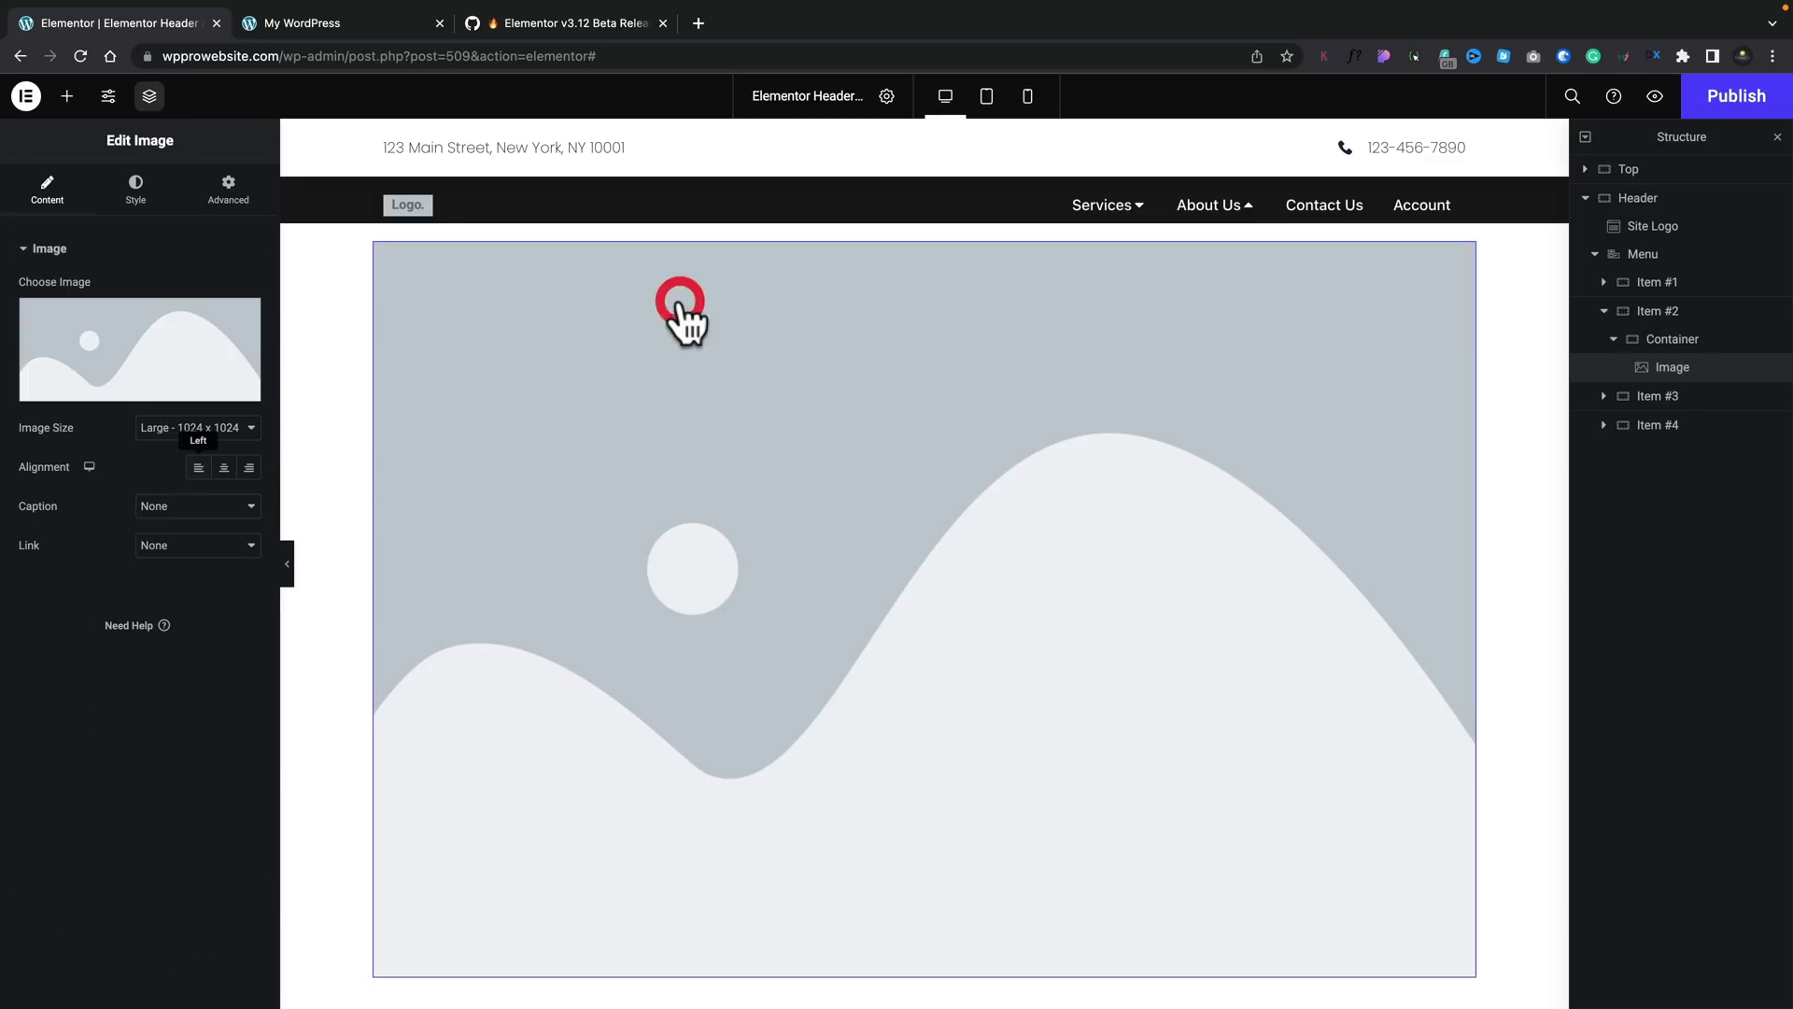
{"action": "left_click", "coordinate": [120, 353]}
{"action": "scroll", "coordinate": [1074, 803], "scroll_direction": "down", "scroll_amount": 1}
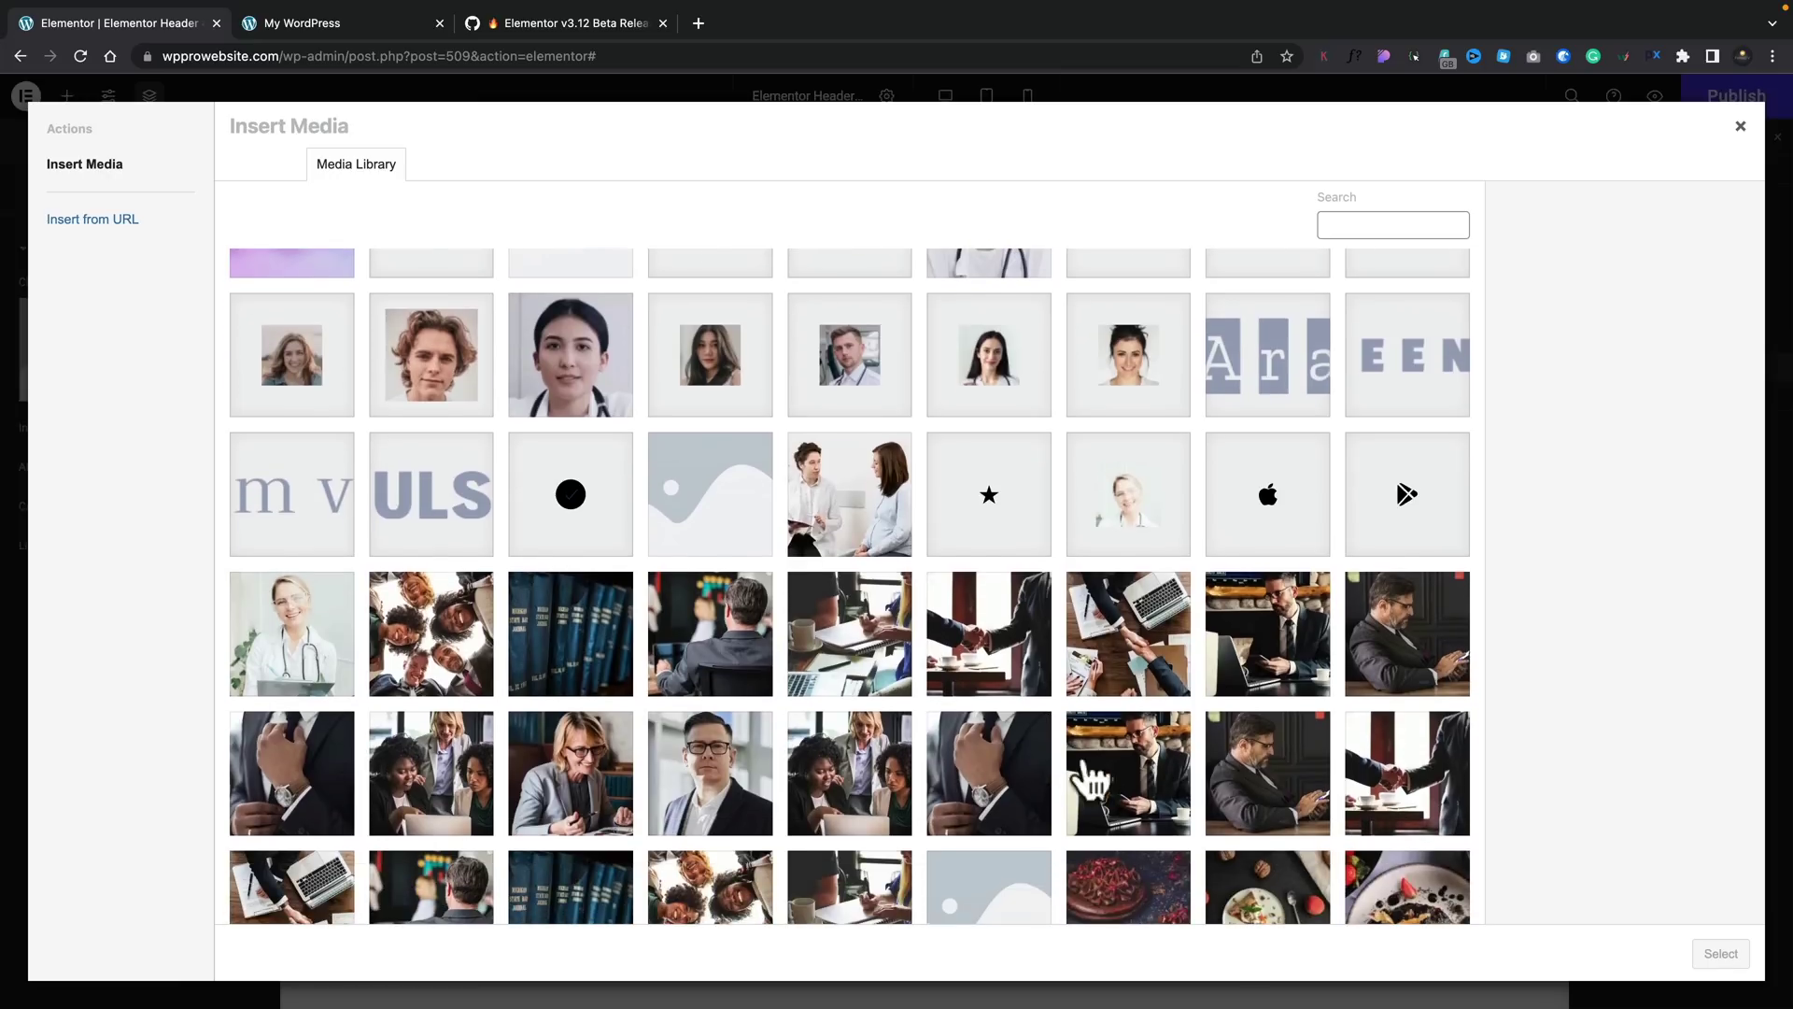
{"action": "left_click", "coordinate": [1135, 644]}
{"action": "left_click", "coordinate": [1722, 953]}
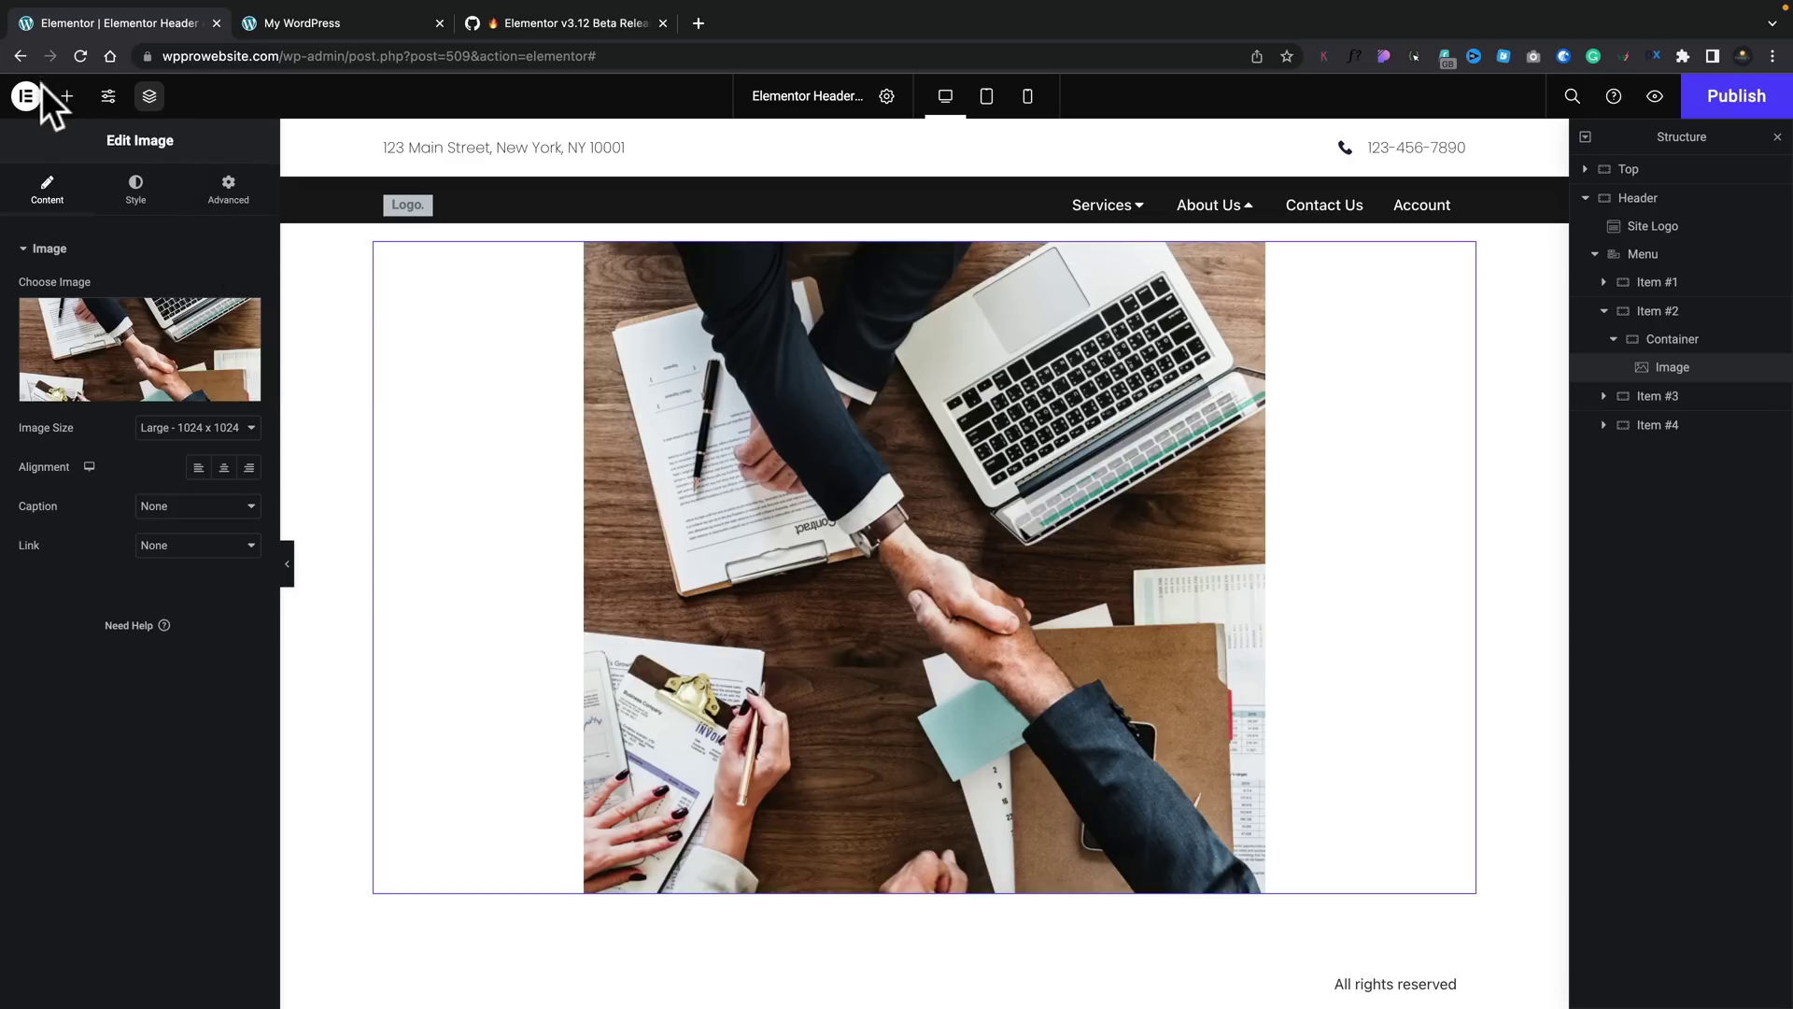
{"action": "left_click", "coordinate": [67, 96]}
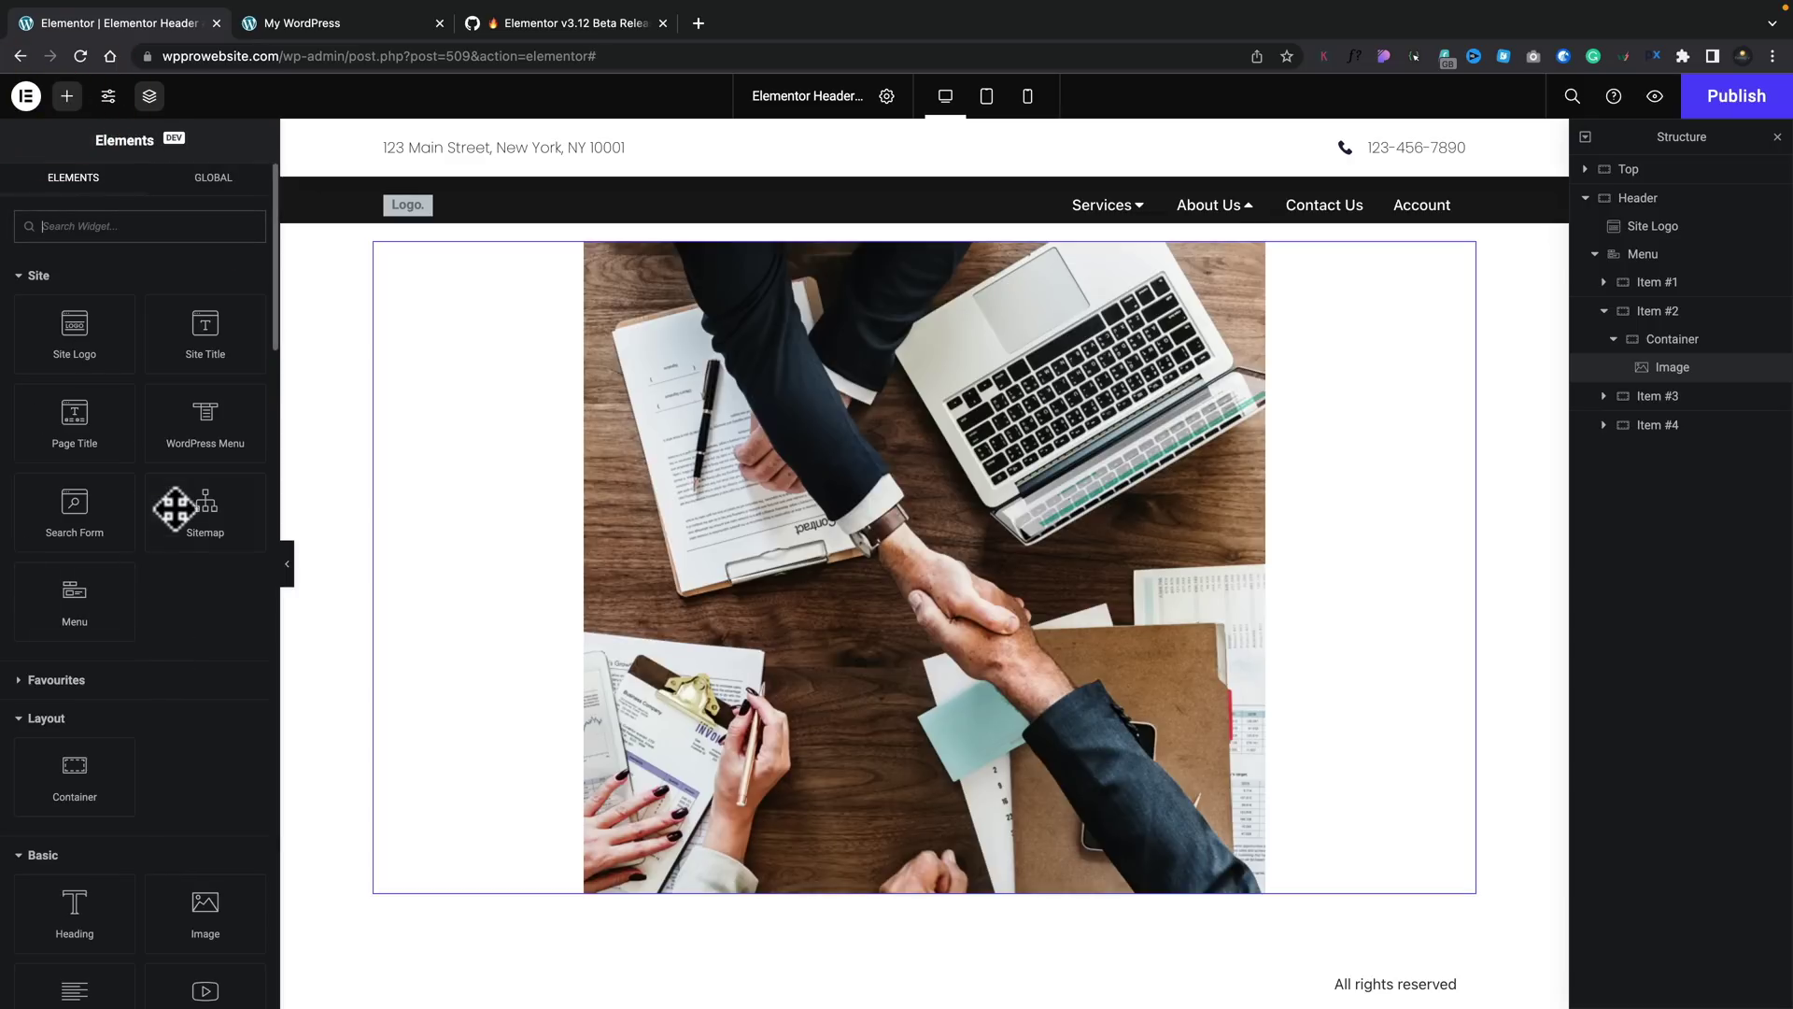
Add a WordPress Menu widget showing the services menu above the photo.
{"action": "left_click_drag", "start_coordinate": [203, 417], "coordinate": [1393, 508]}
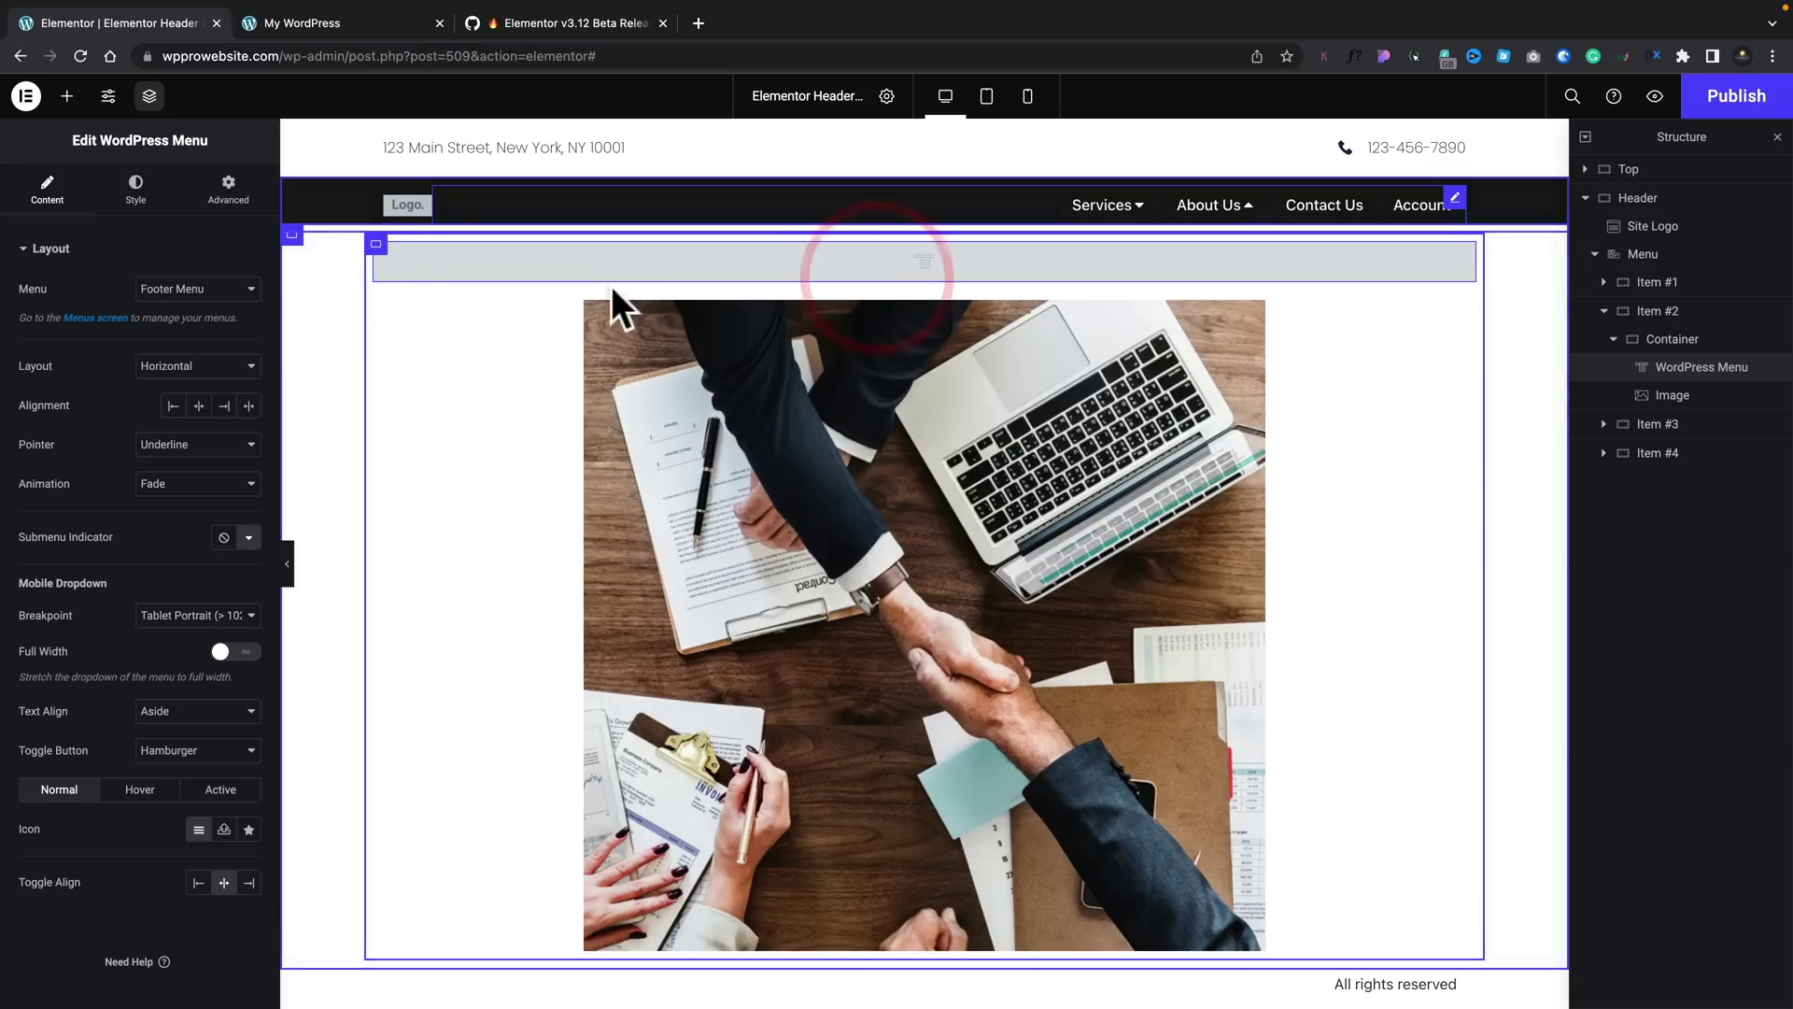
{"action": "left_click", "coordinate": [249, 288]}
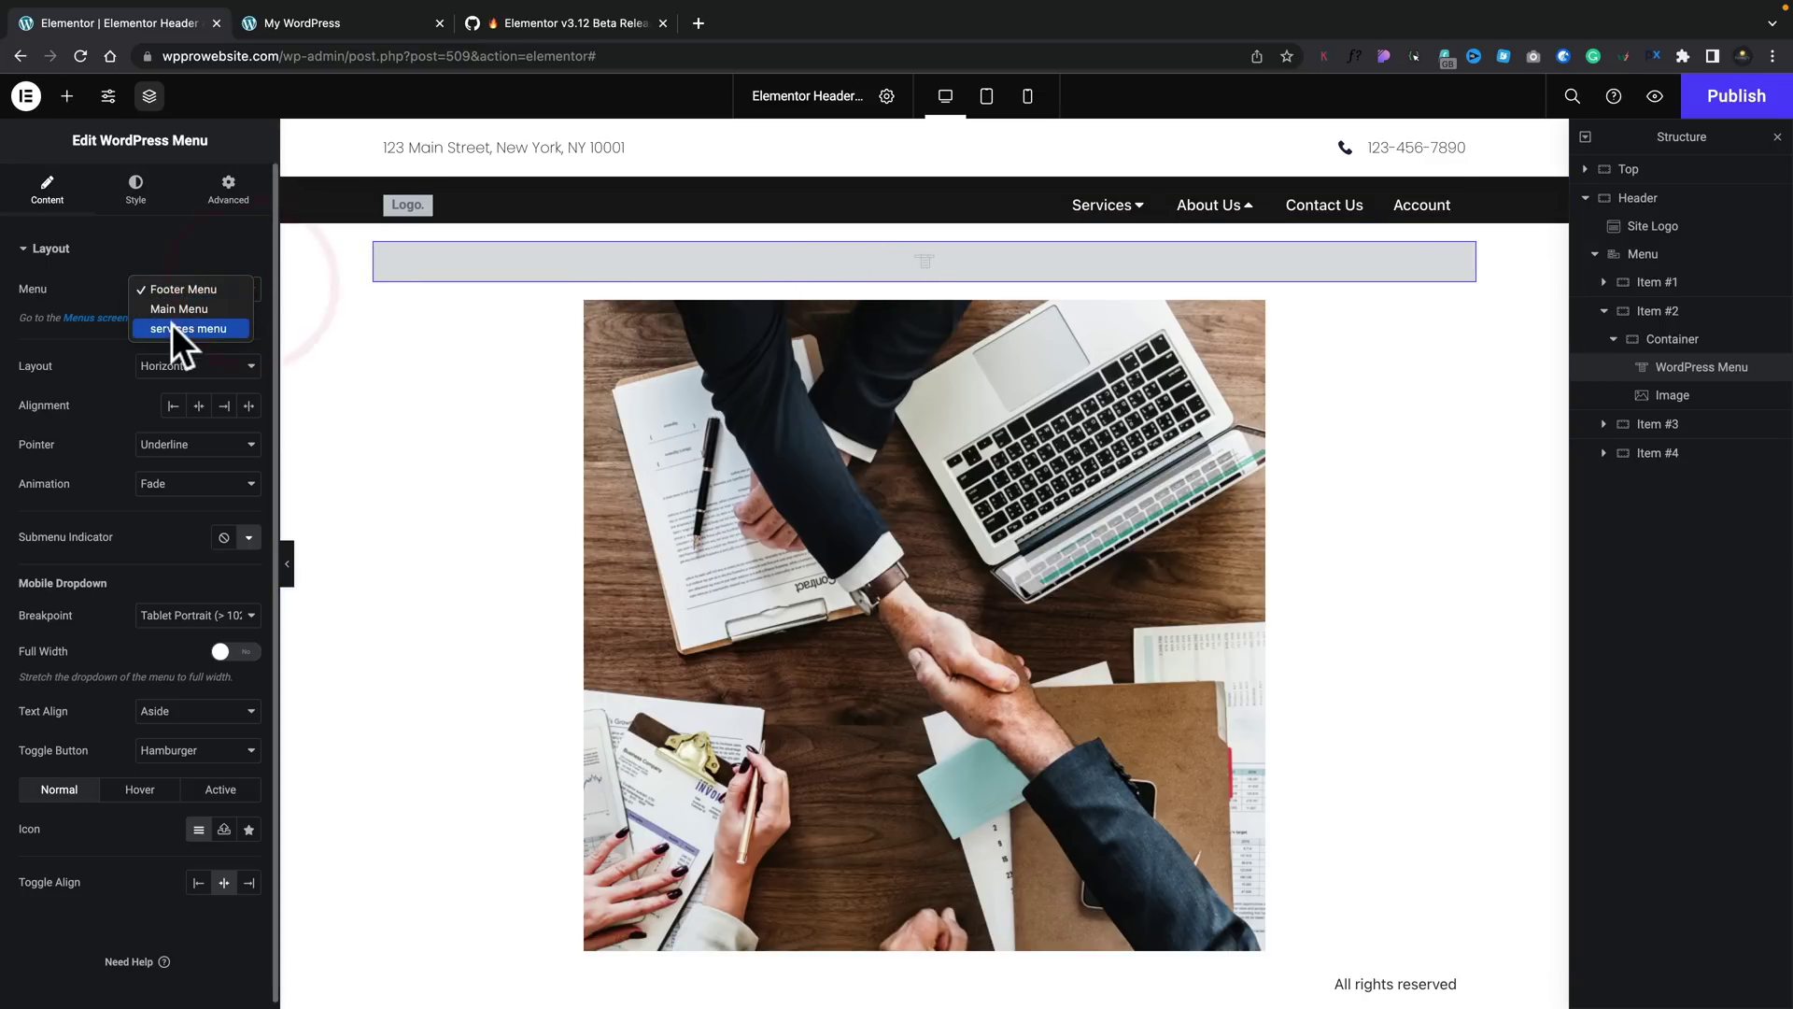
{"action": "left_click", "coordinate": [172, 324]}
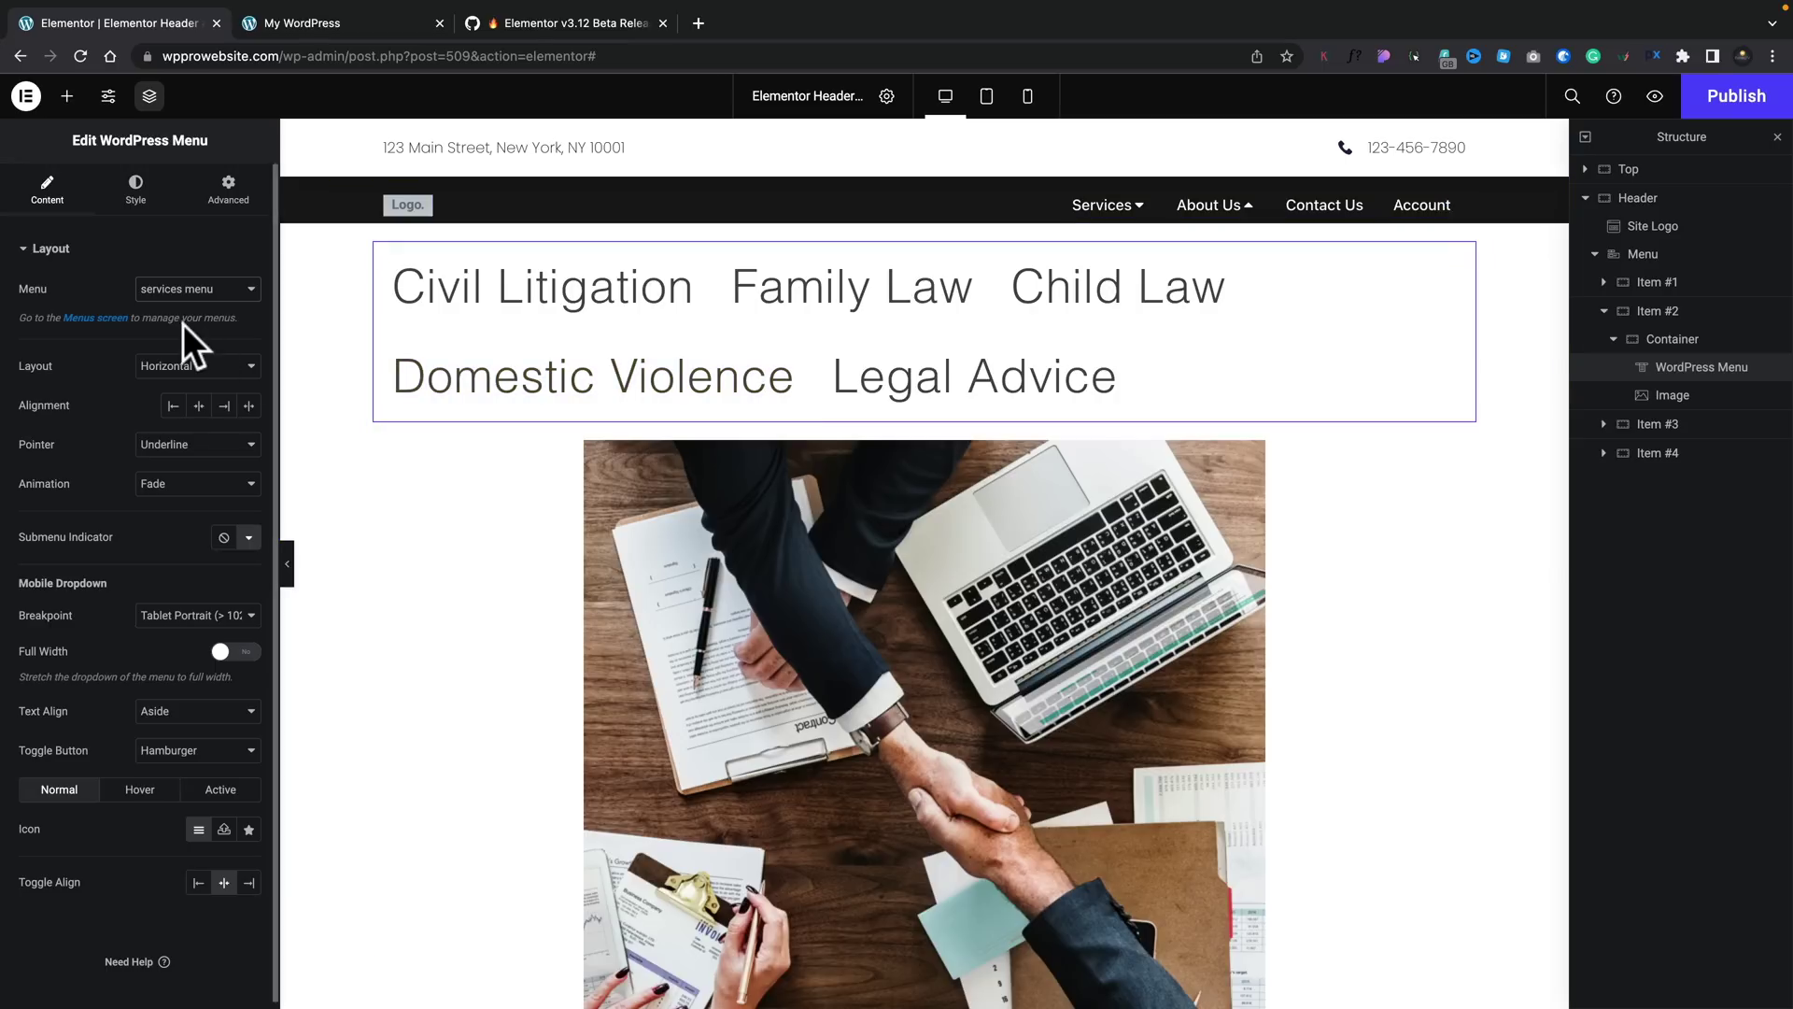
Style the menu text dark navy with the Accent global font.
{"action": "left_click", "coordinate": [139, 189]}
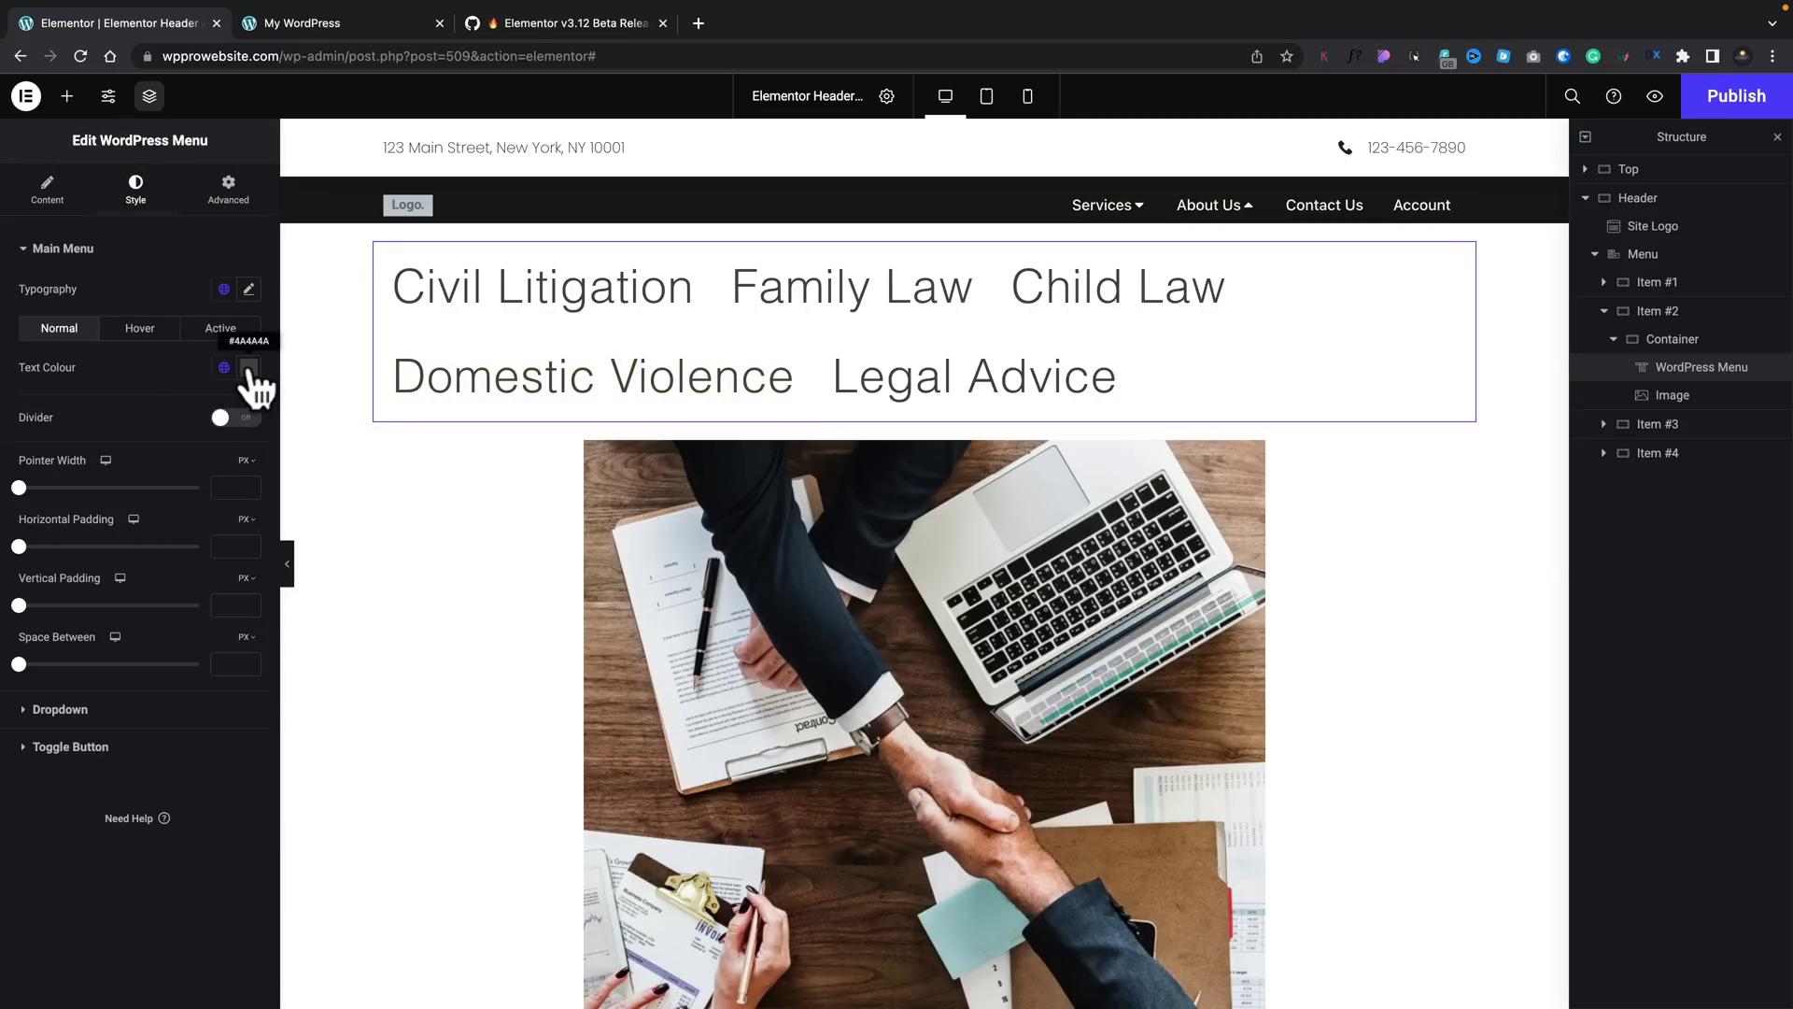
{"action": "left_click", "coordinate": [224, 368]}
{"action": "left_click", "coordinate": [93, 484]}
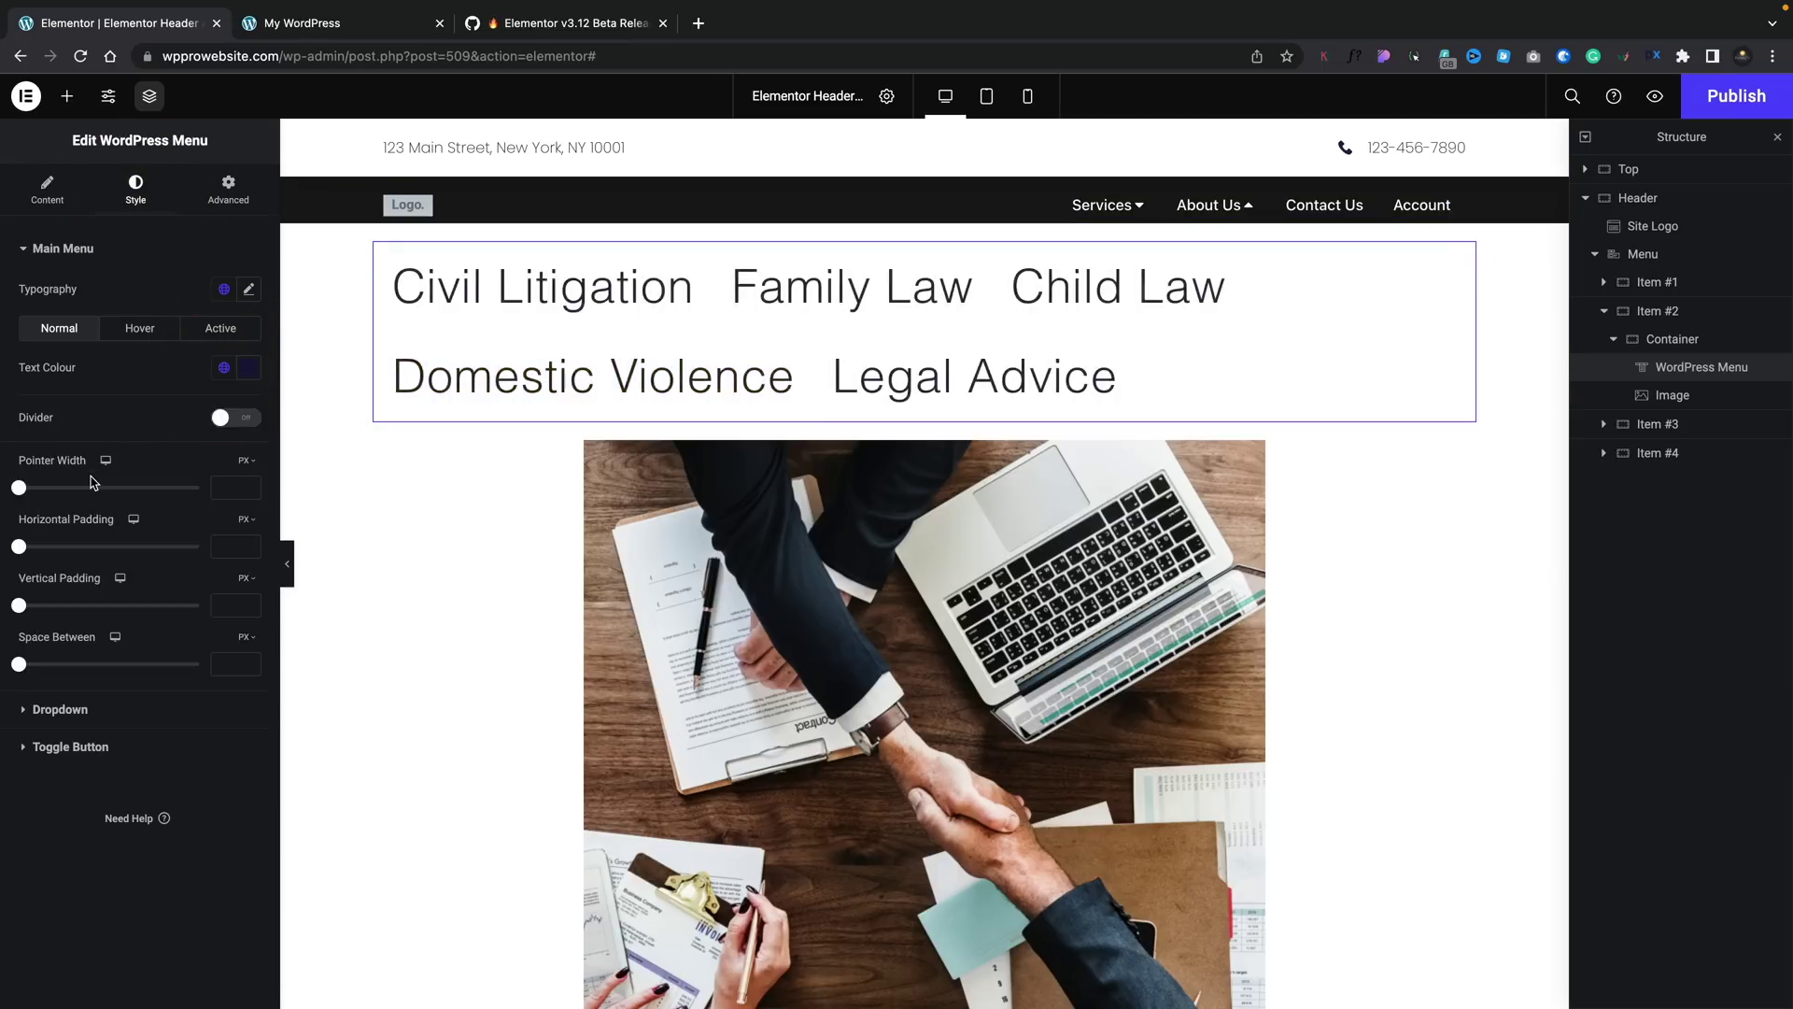
{"action": "left_click", "coordinate": [248, 289]}
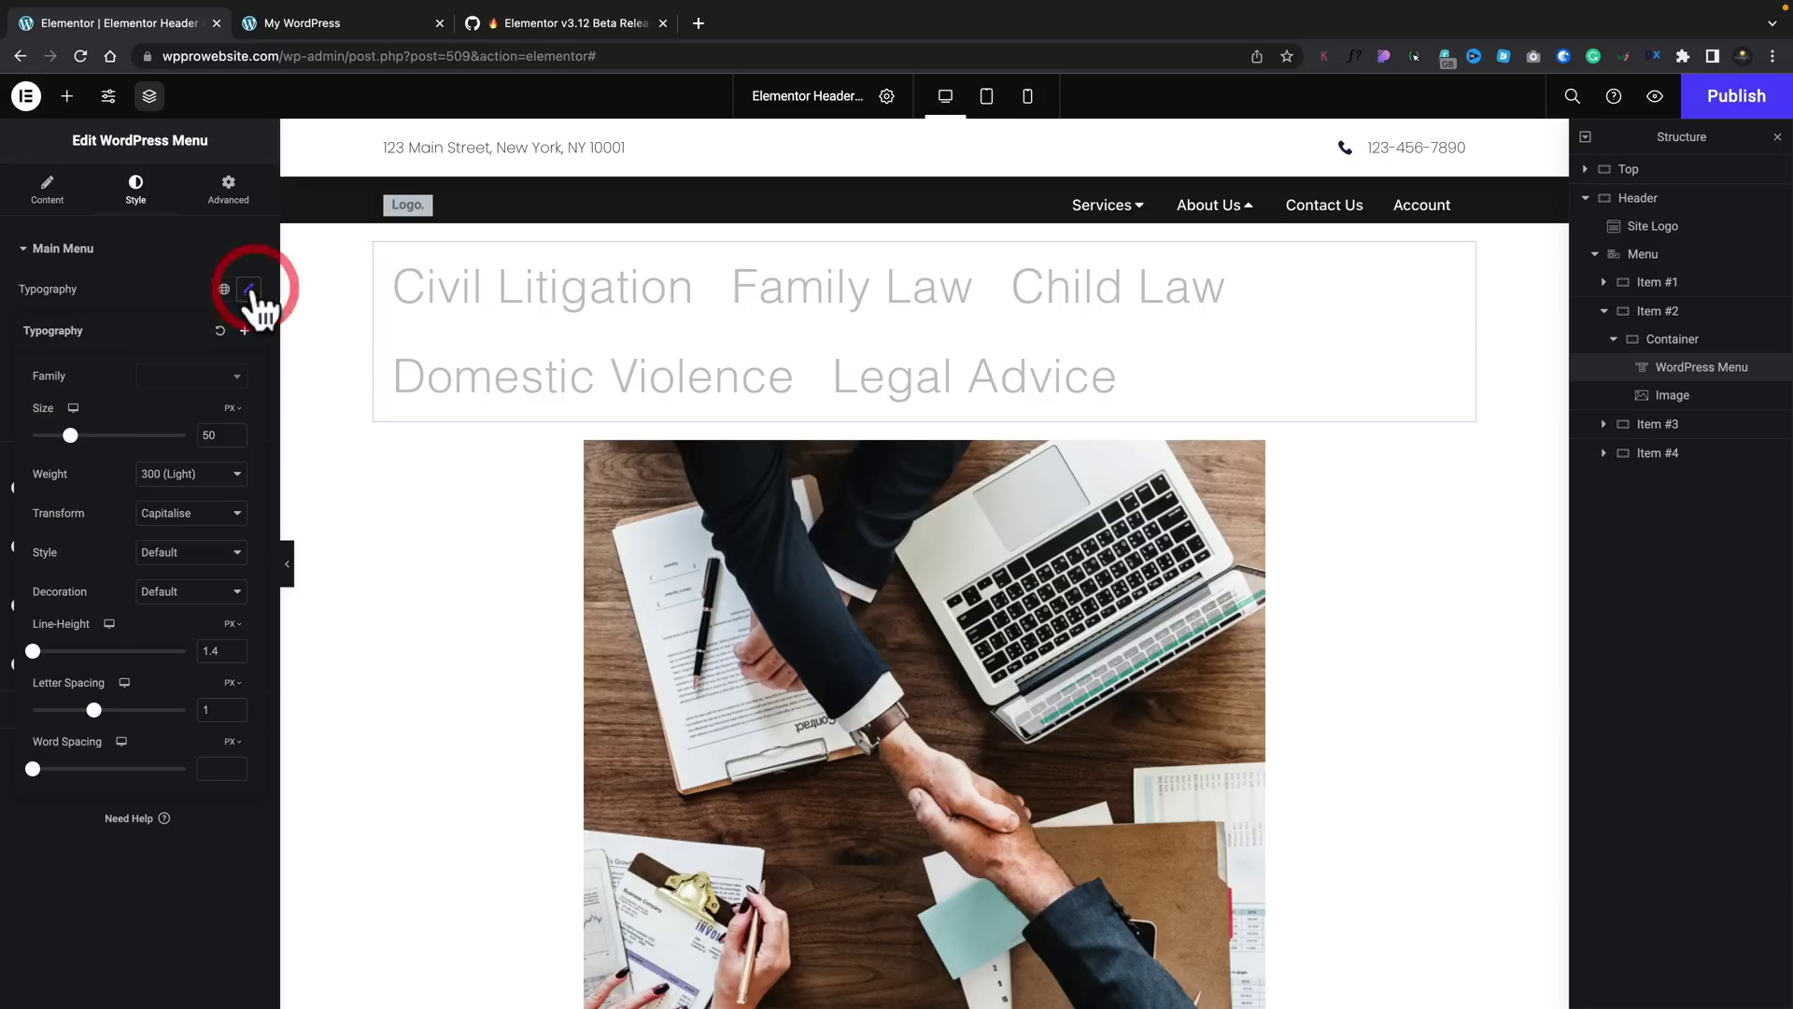
{"action": "left_click", "coordinate": [226, 289]}
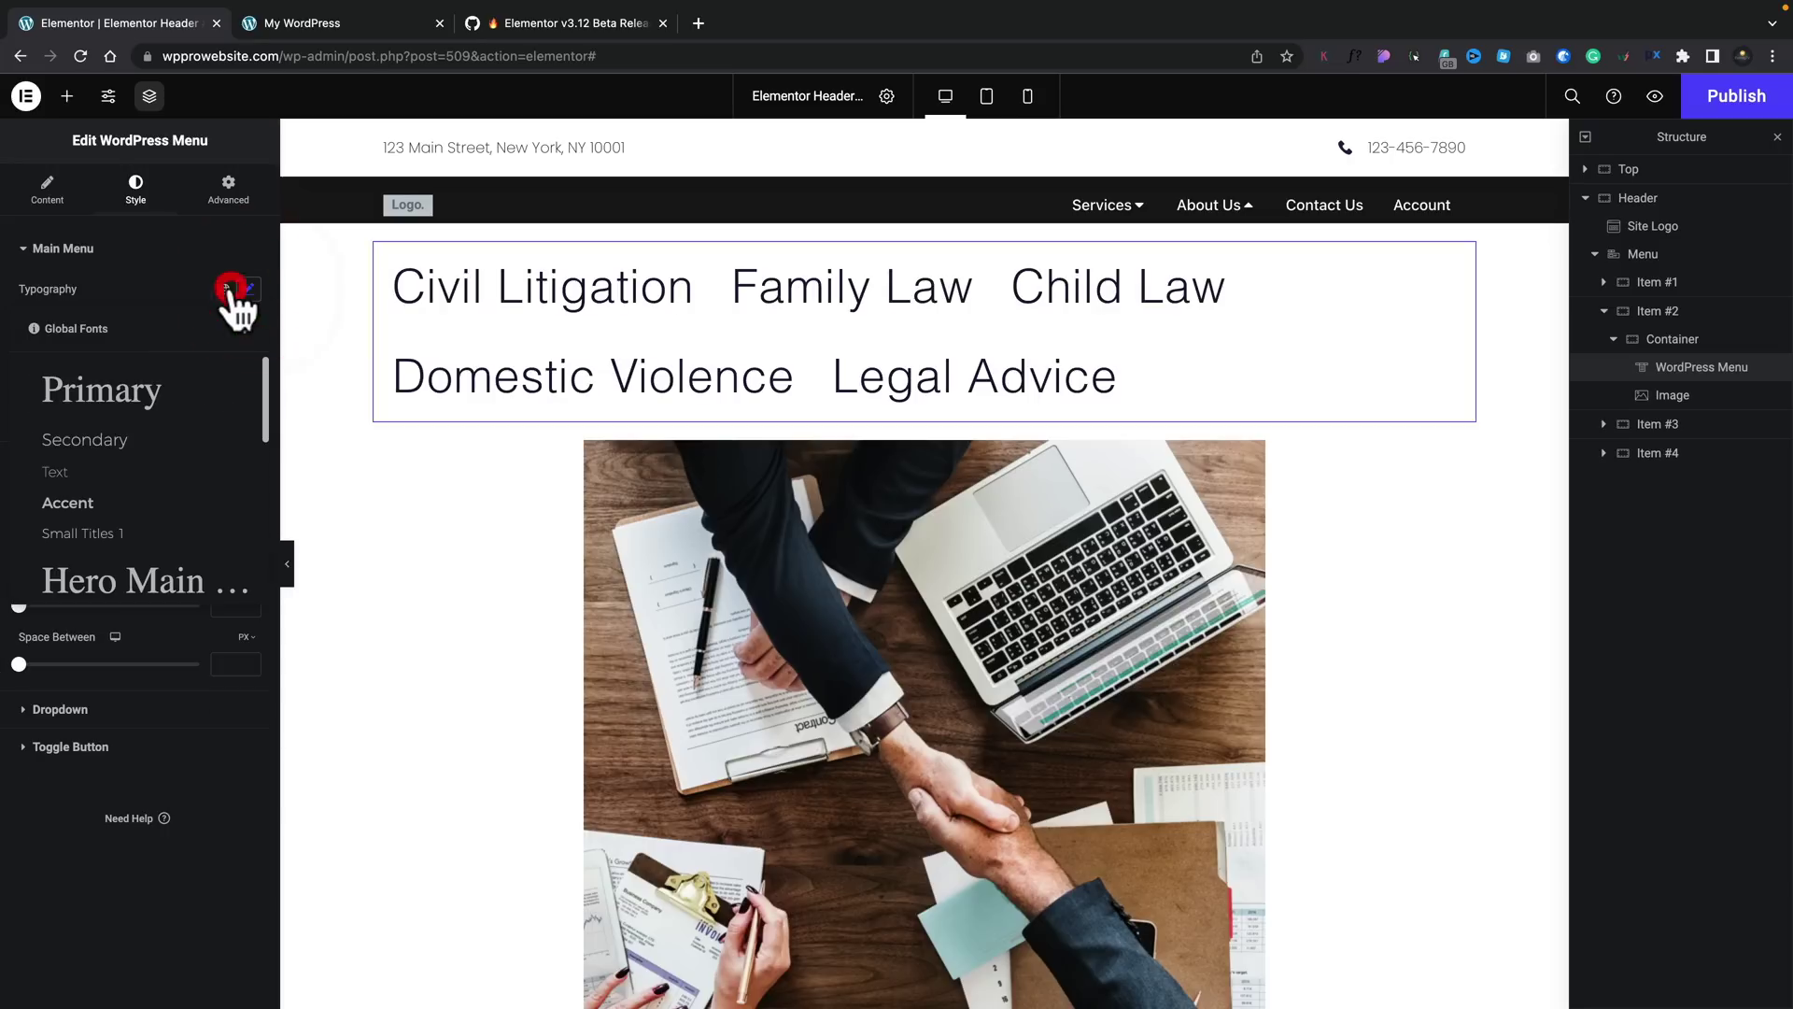
{"action": "left_click", "coordinate": [80, 505]}
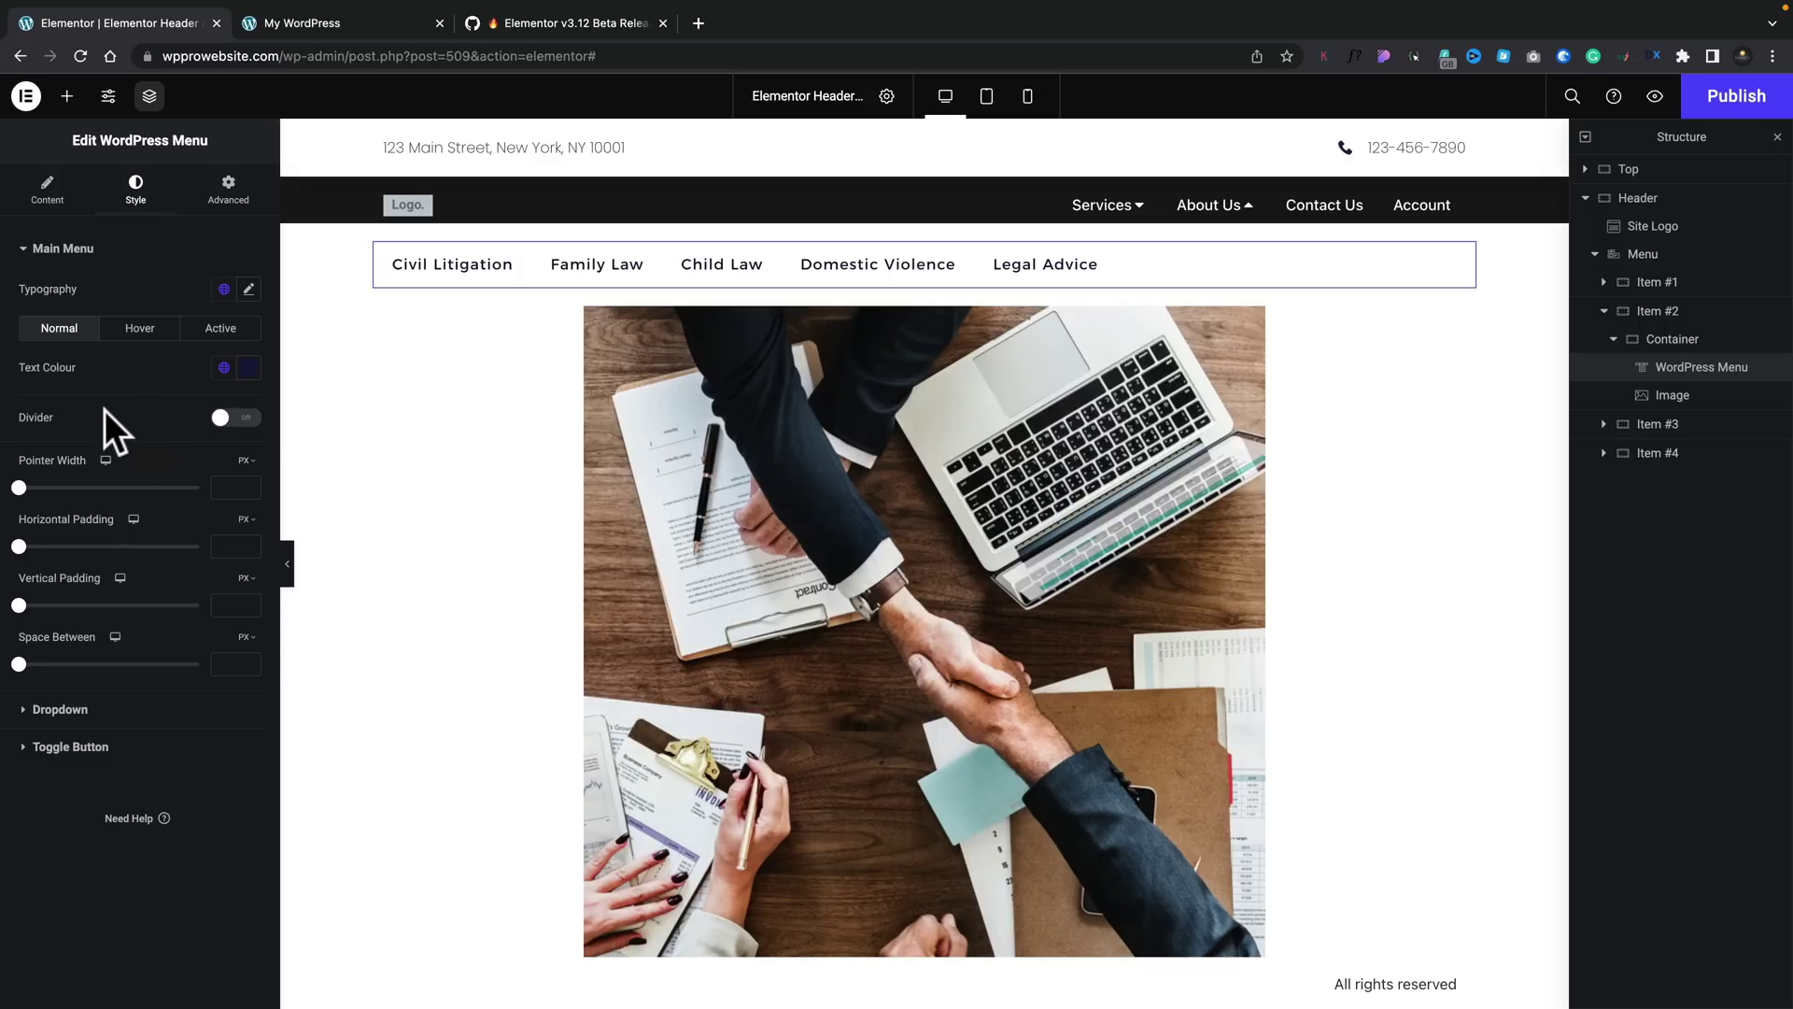
Switch the menu layout to Vertical so the items stack.
{"action": "left_click", "coordinate": [46, 187]}
{"action": "left_click", "coordinate": [190, 366]}
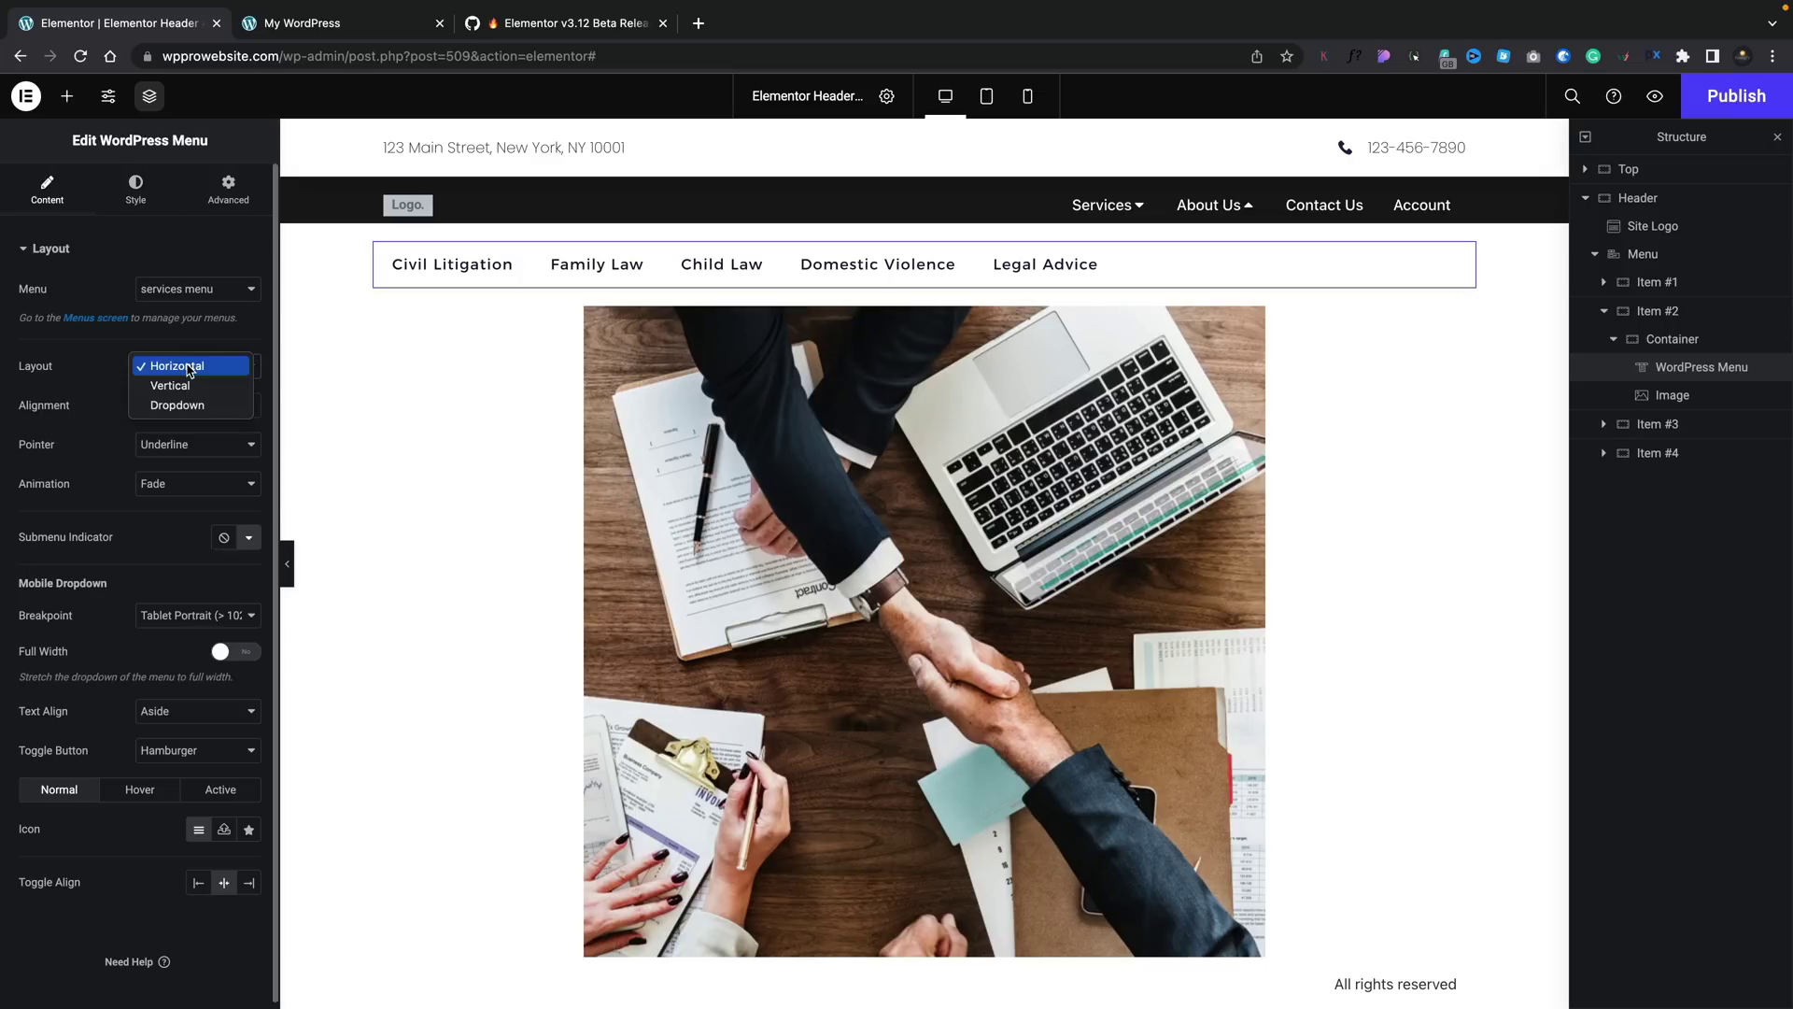
{"action": "left_click", "coordinate": [185, 384]}
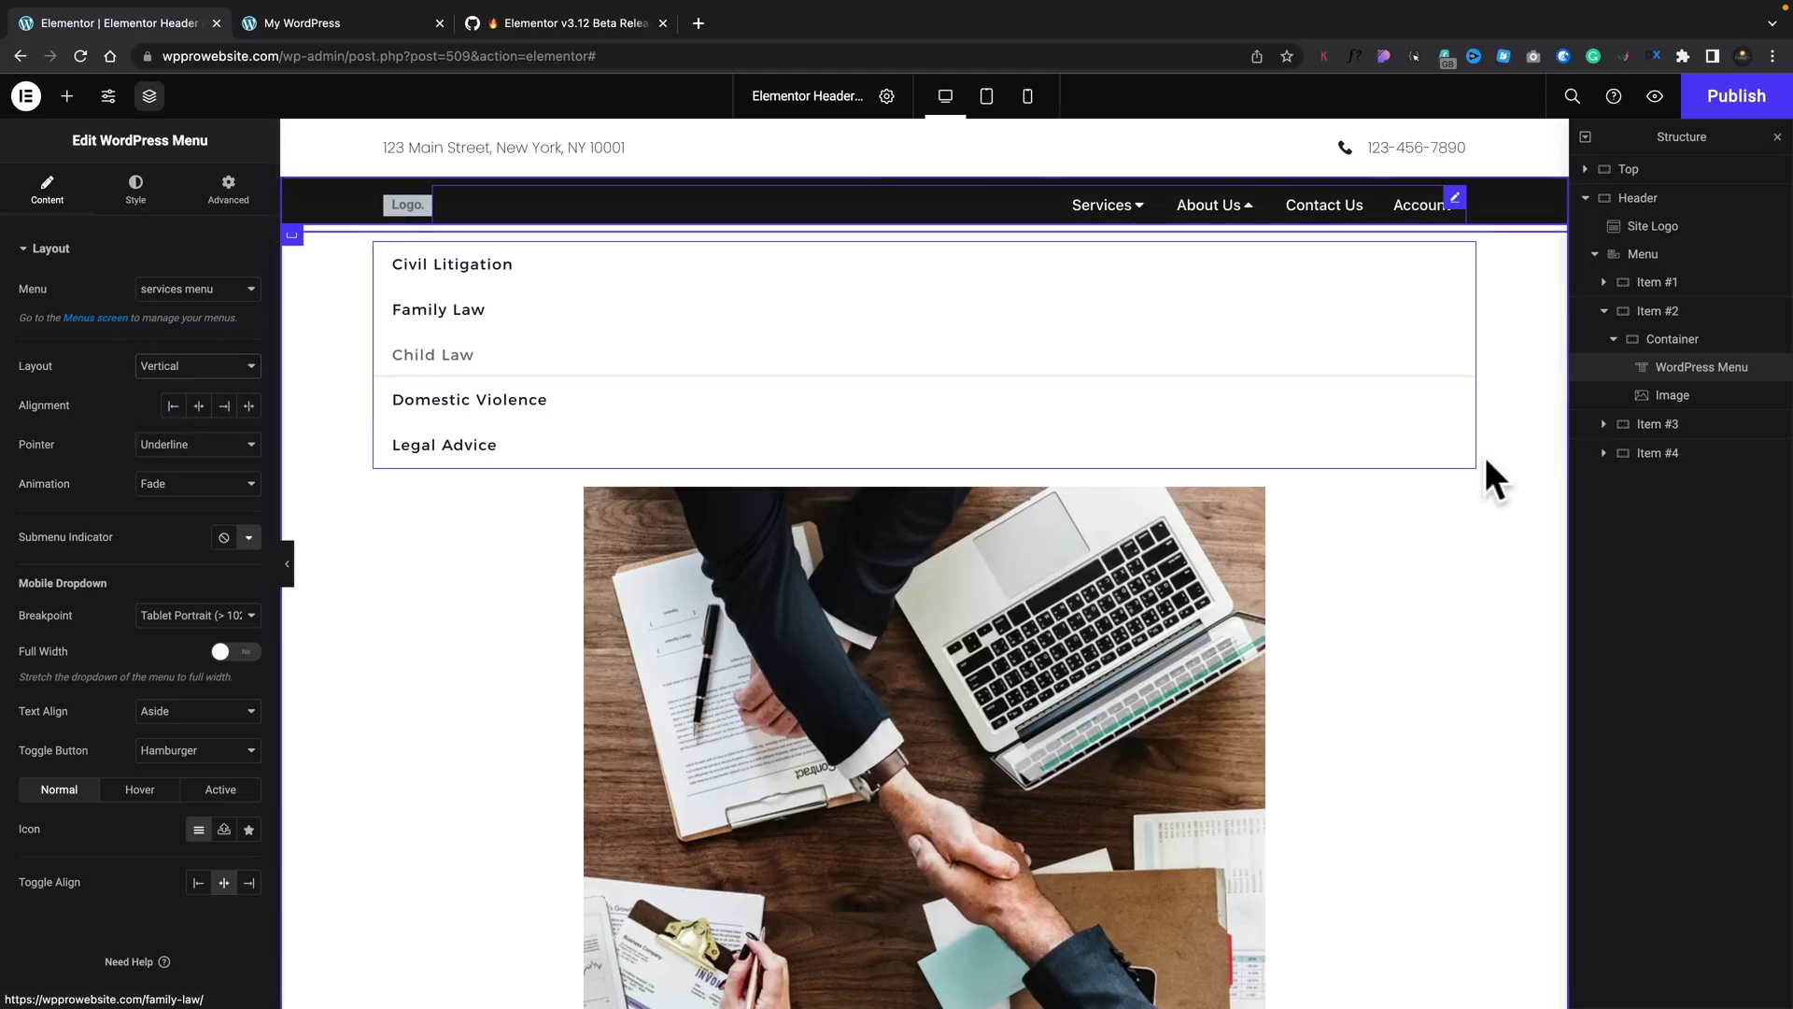
{"action": "left_click", "coordinate": [1661, 344]}
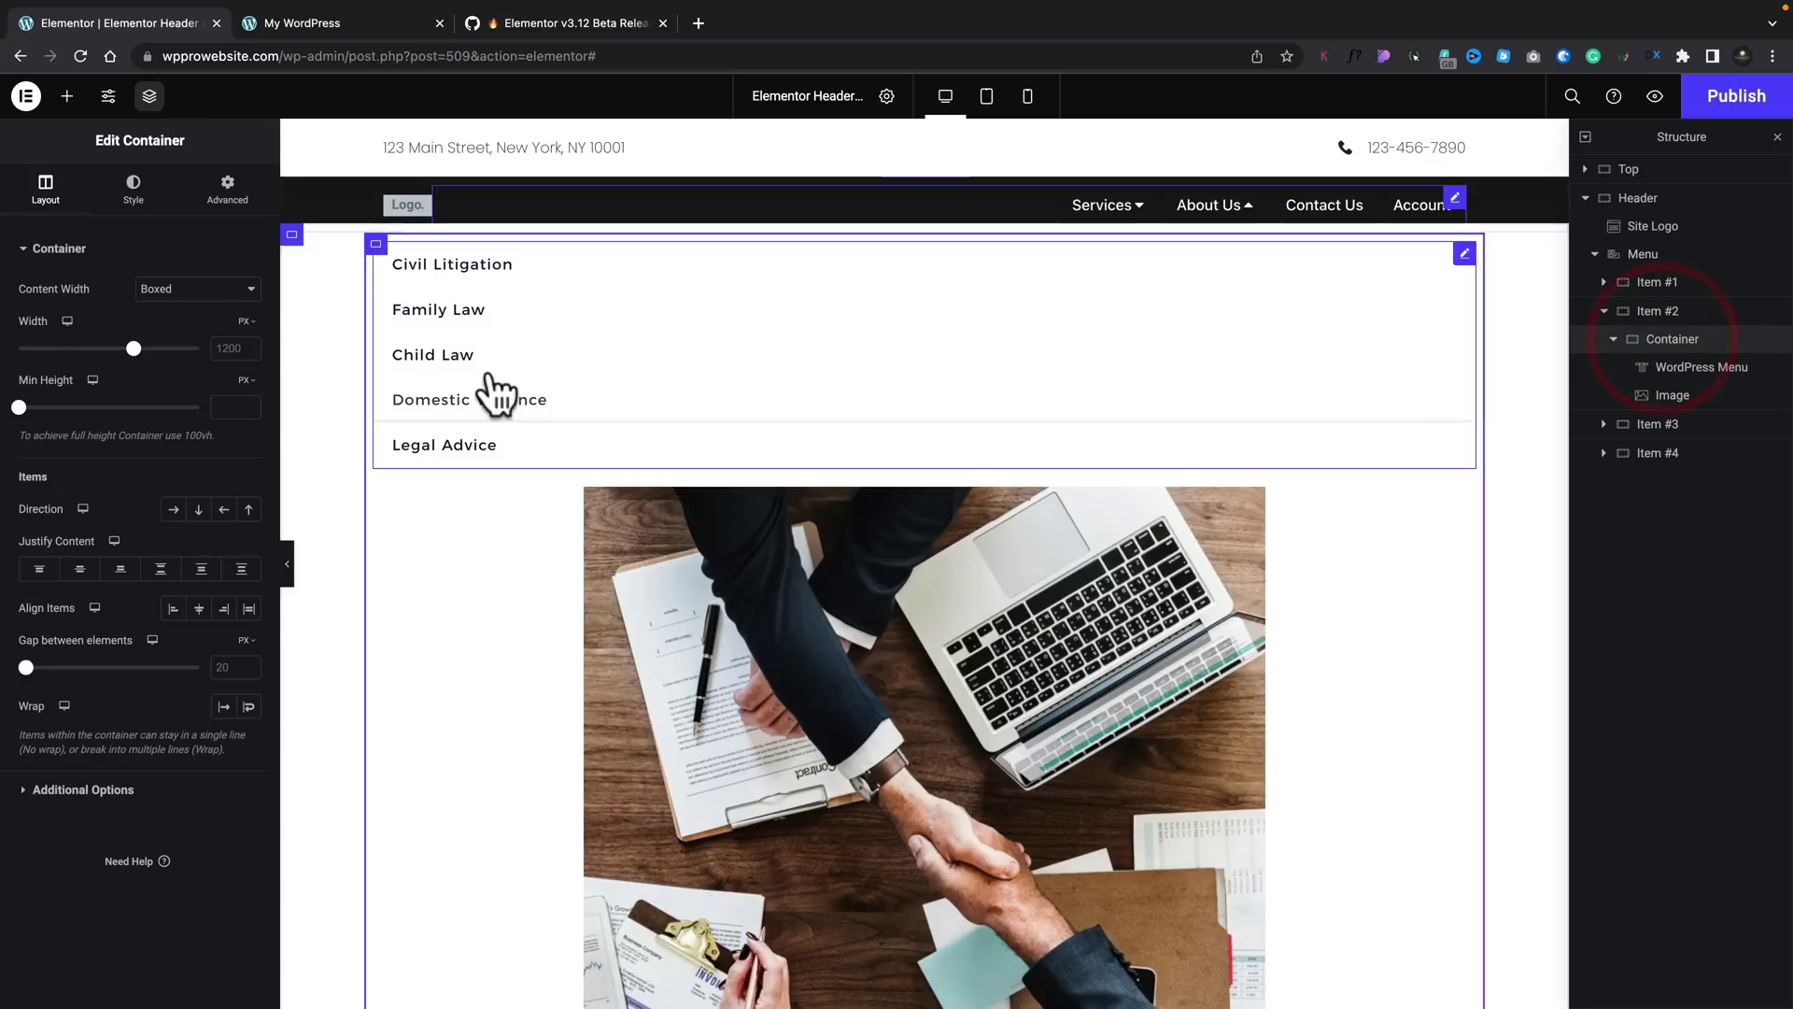
Set the container to Row-reversed with Justify Content Space Between, photo left and menu right.
{"action": "left_click", "coordinate": [43, 196]}
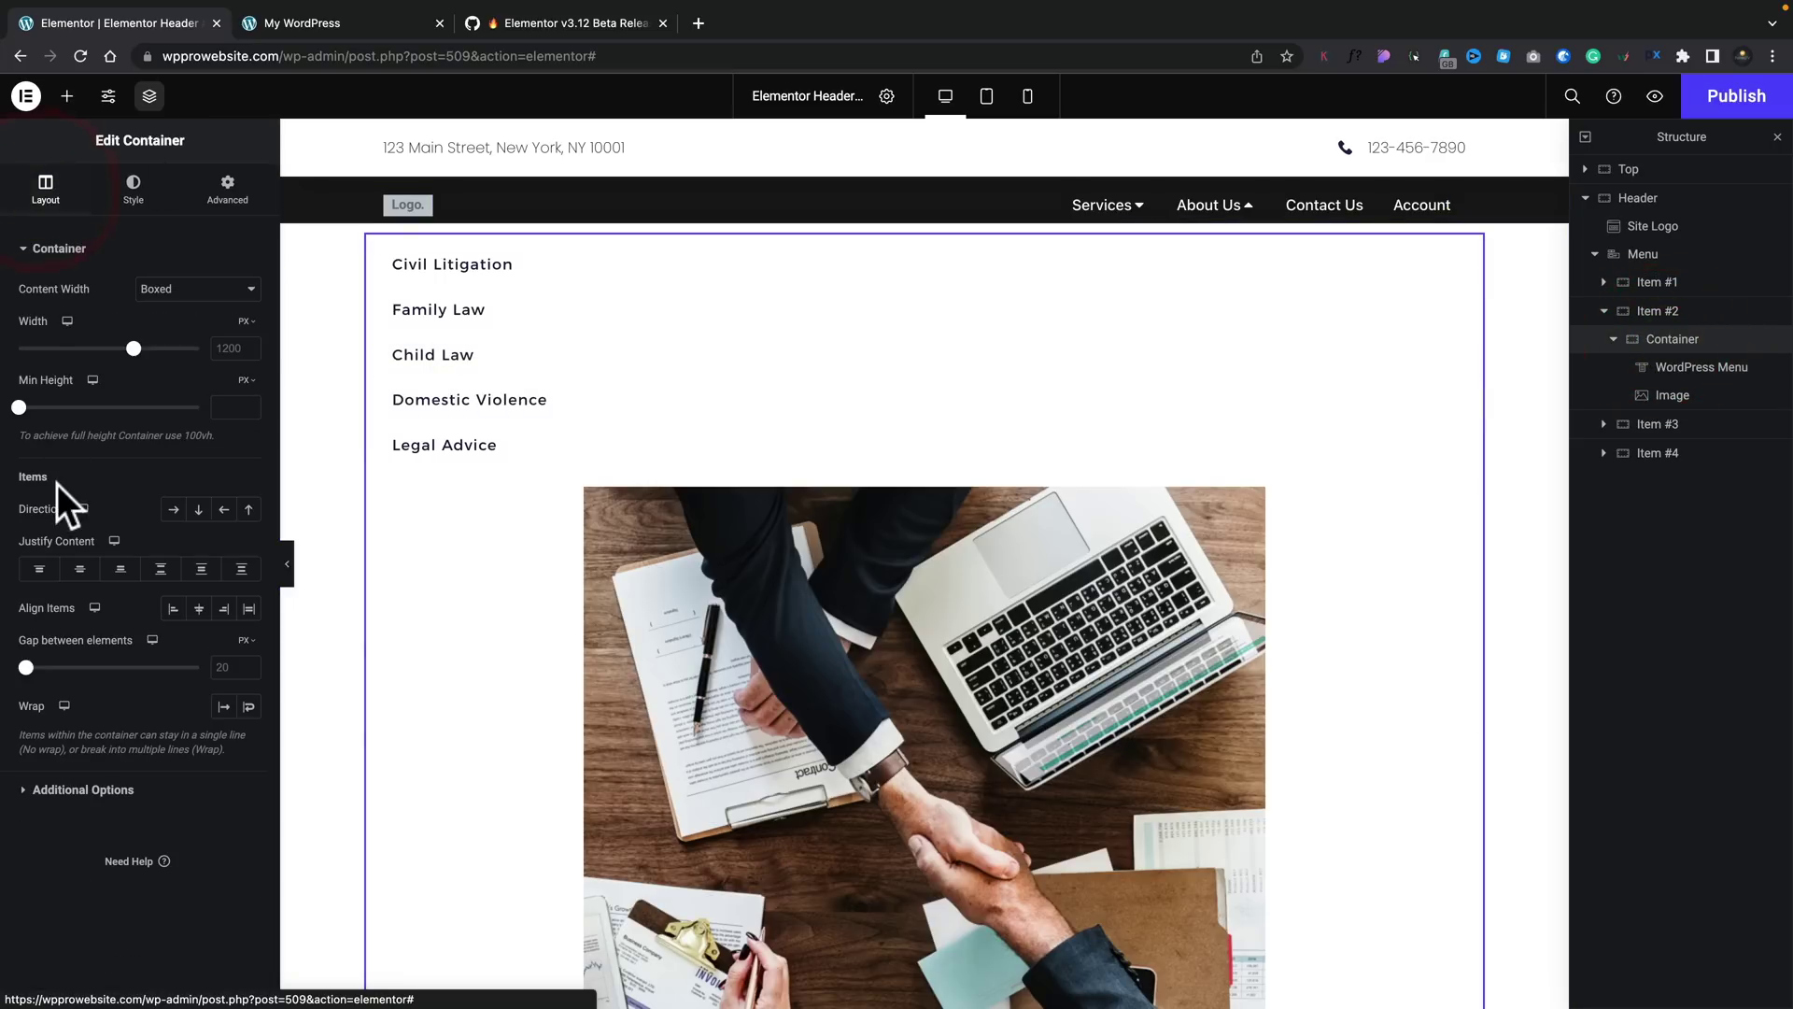
{"action": "left_click", "coordinate": [174, 510]}
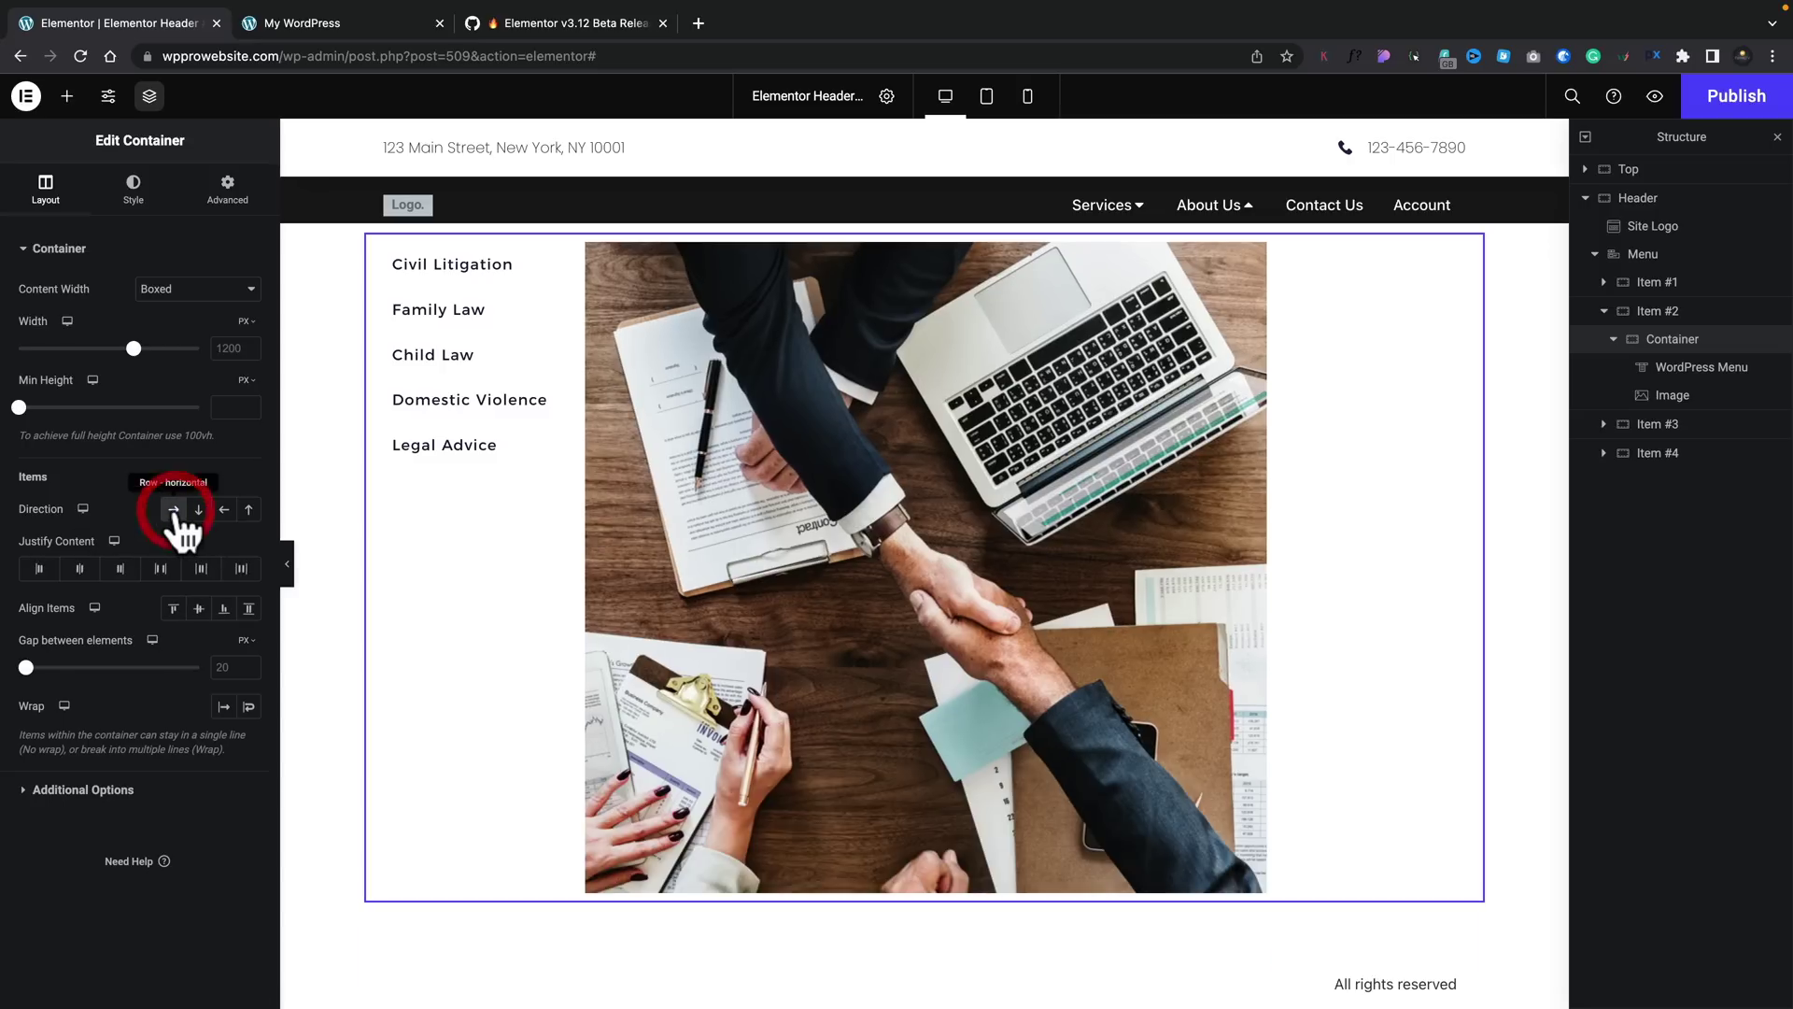
{"action": "left_click", "coordinate": [161, 570]}
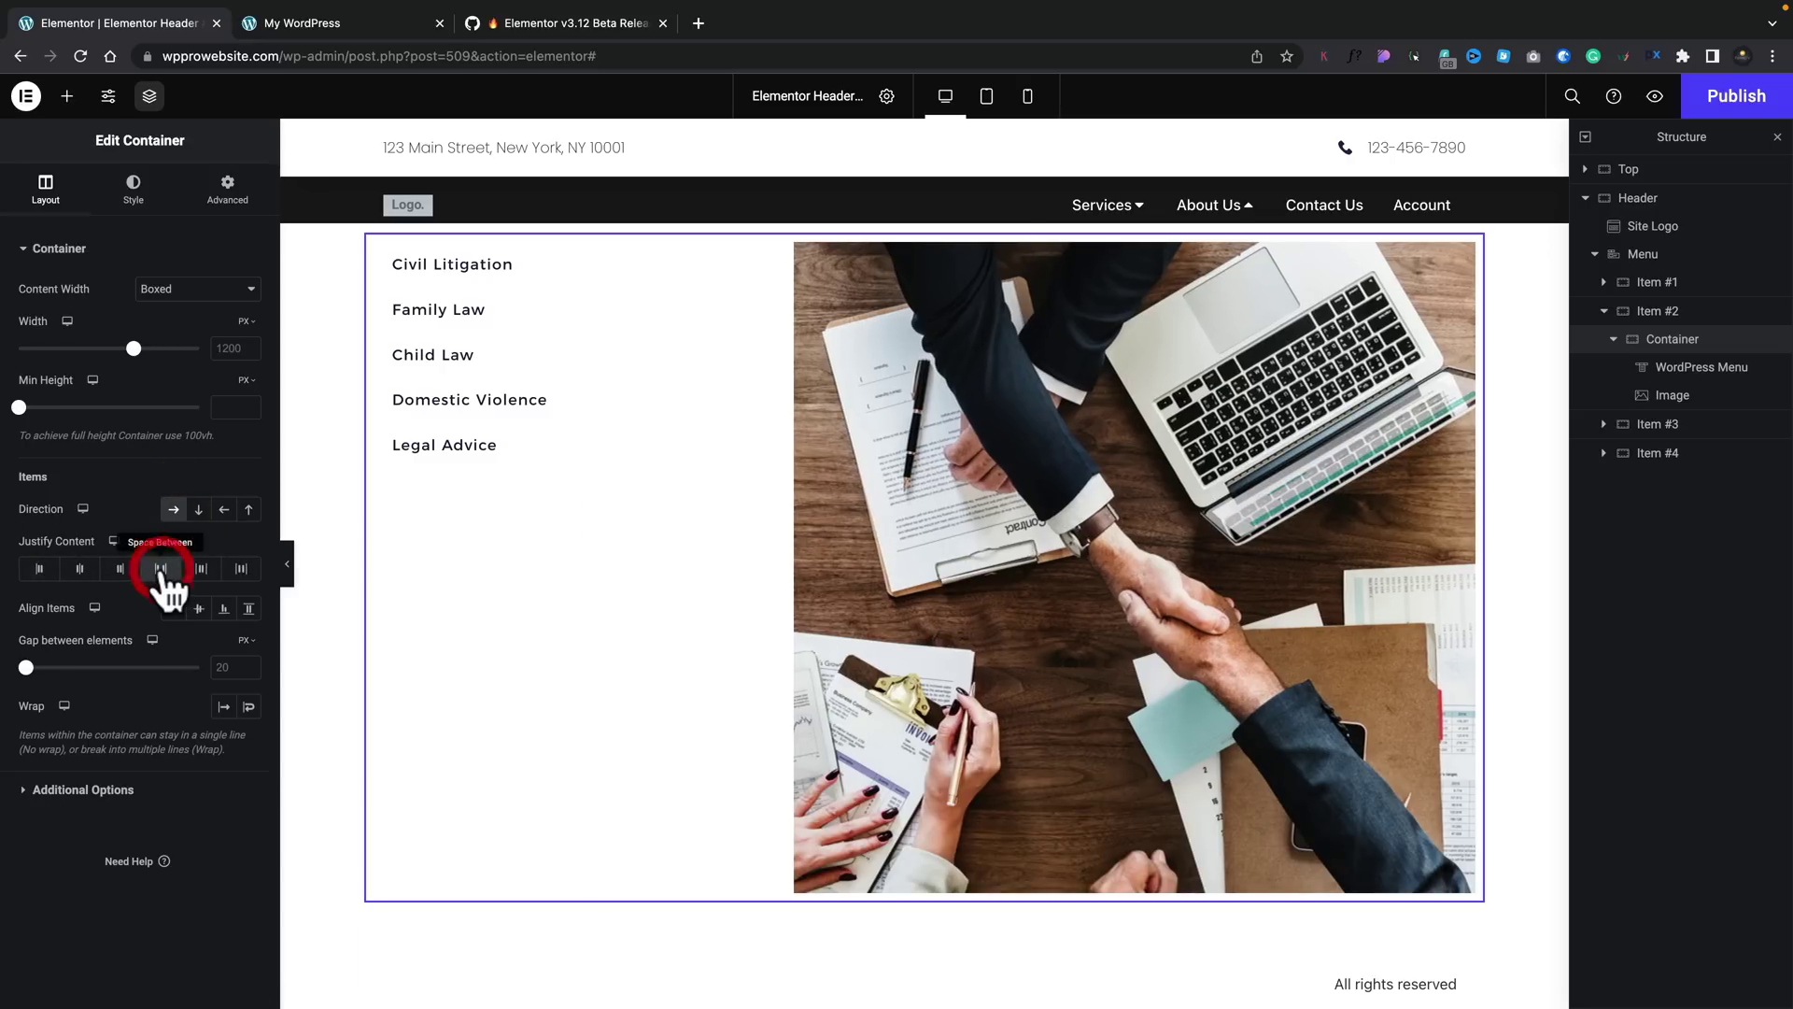
{"action": "left_click", "coordinate": [241, 569]}
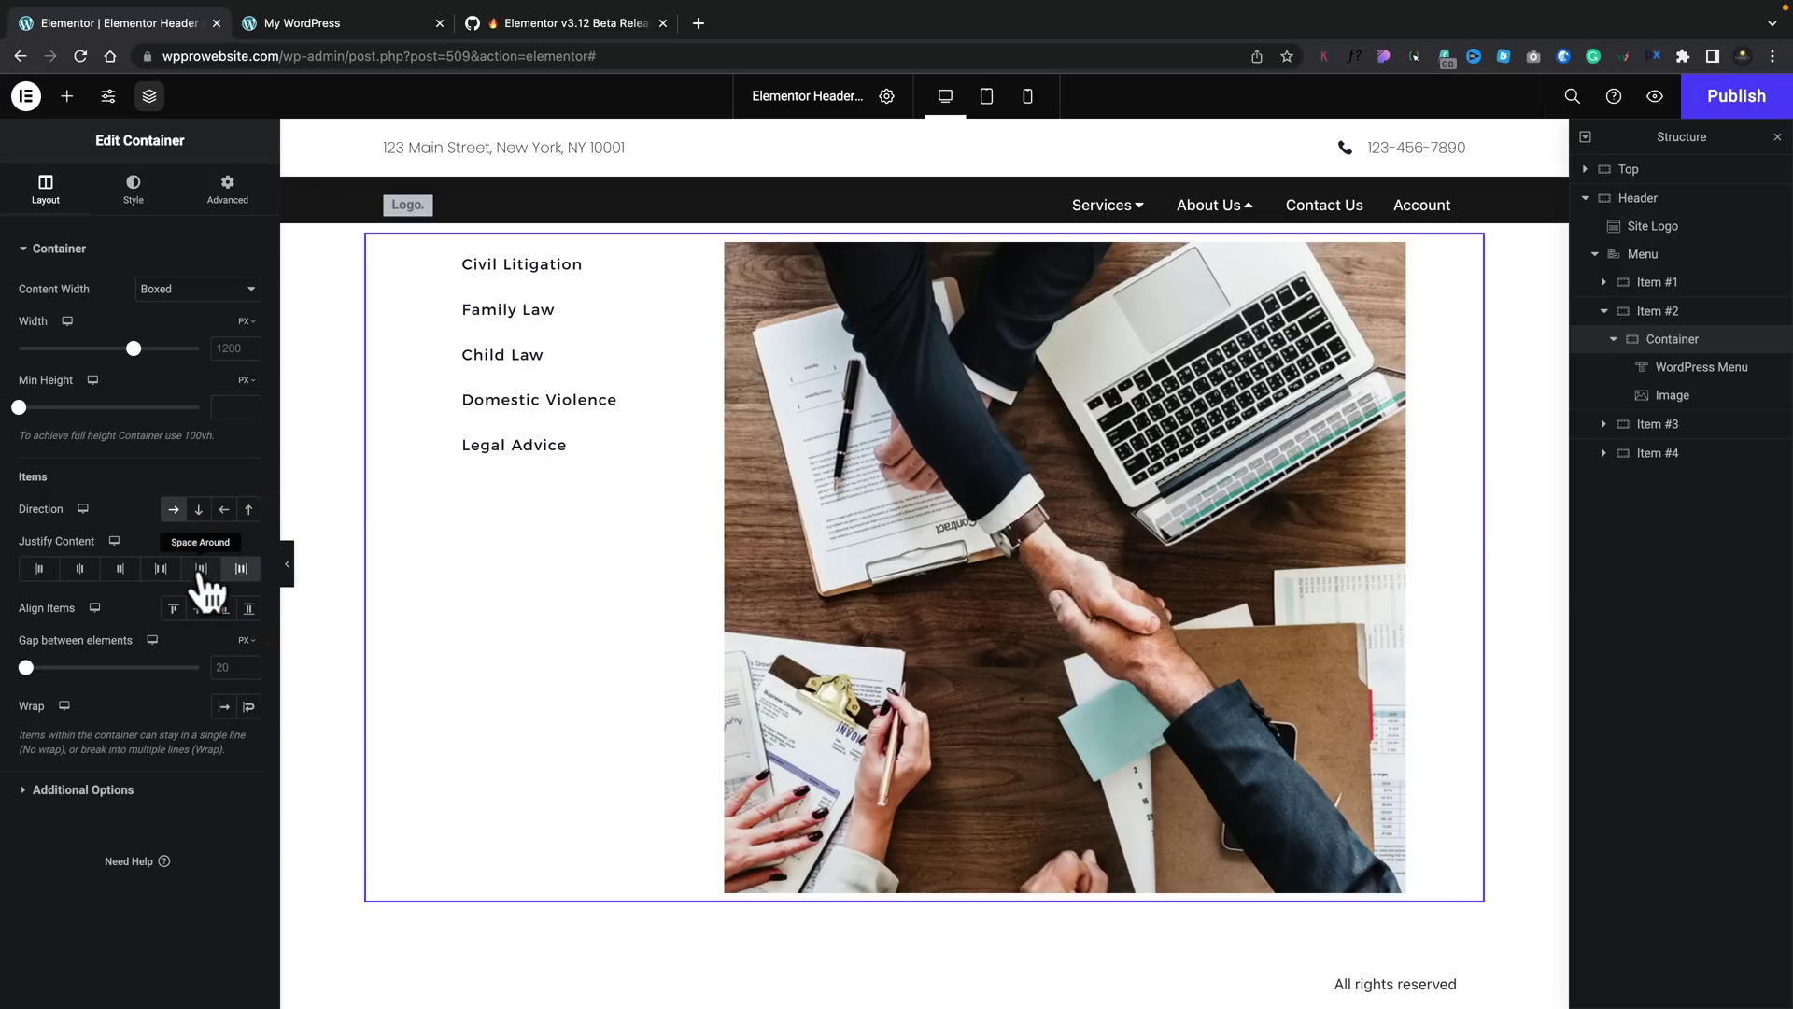
{"action": "left_click", "coordinate": [201, 569]}
{"action": "left_click", "coordinate": [224, 512]}
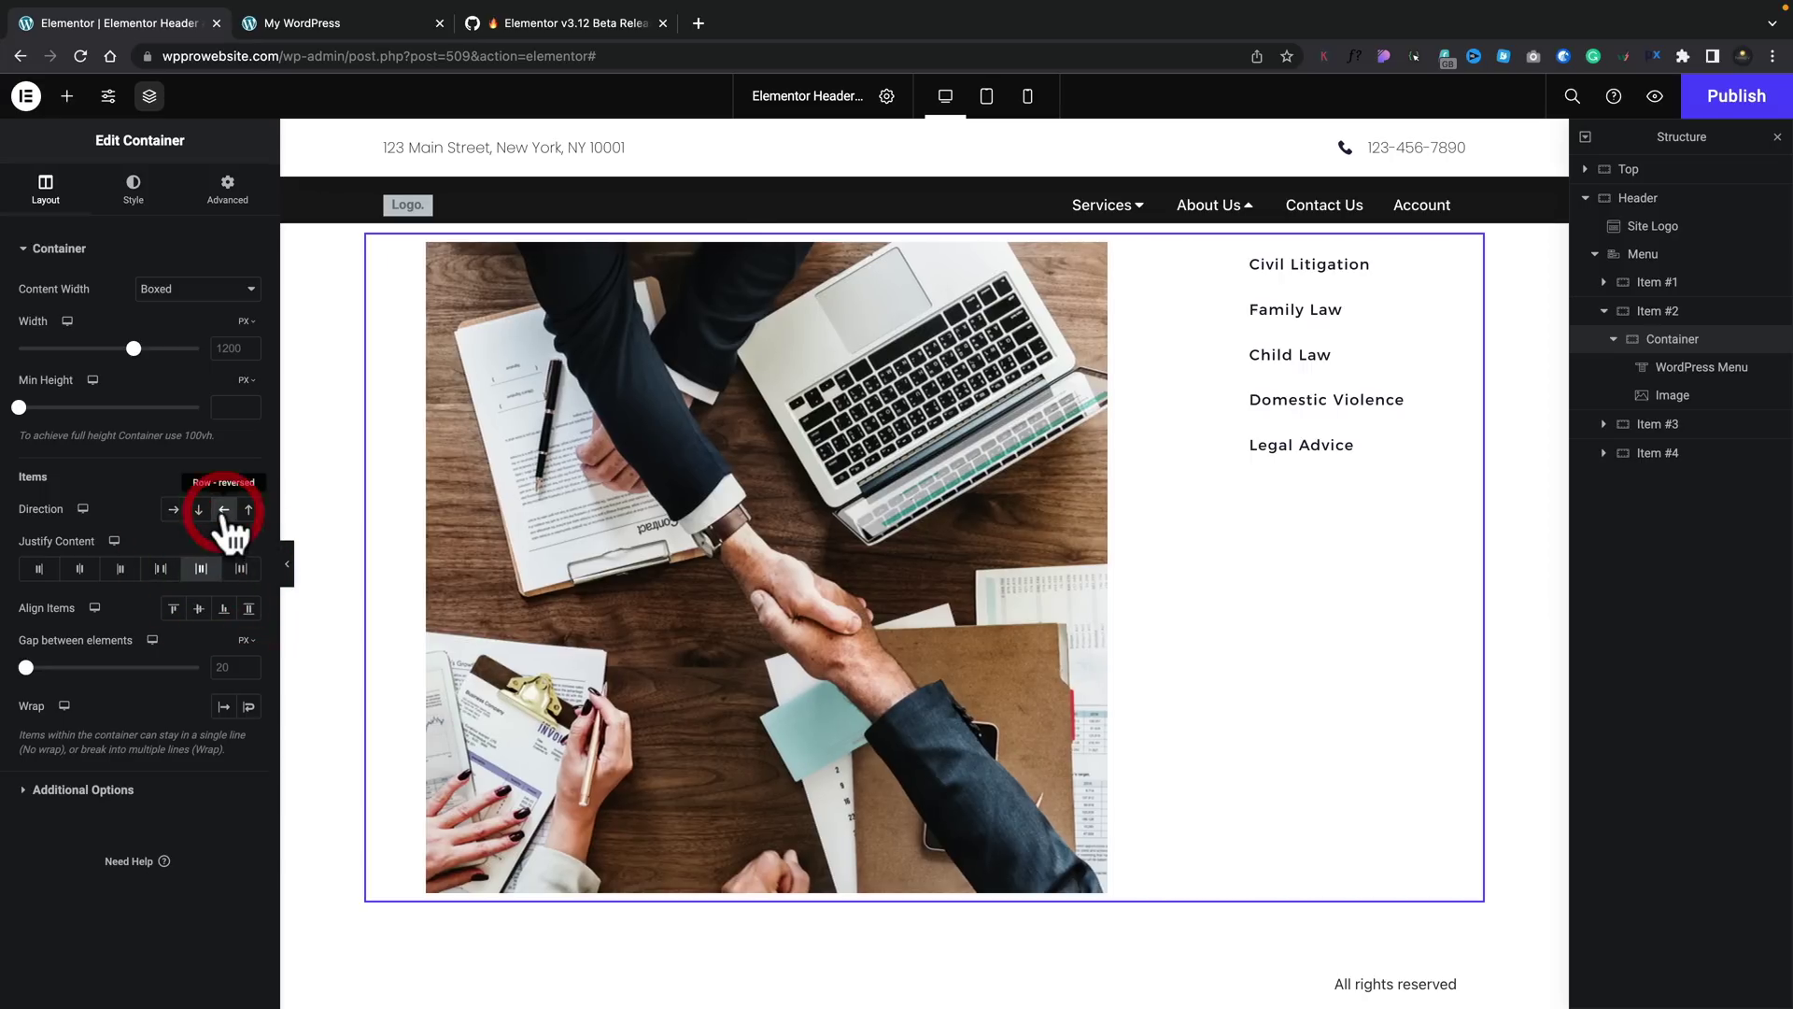
{"action": "left_click", "coordinate": [161, 568]}
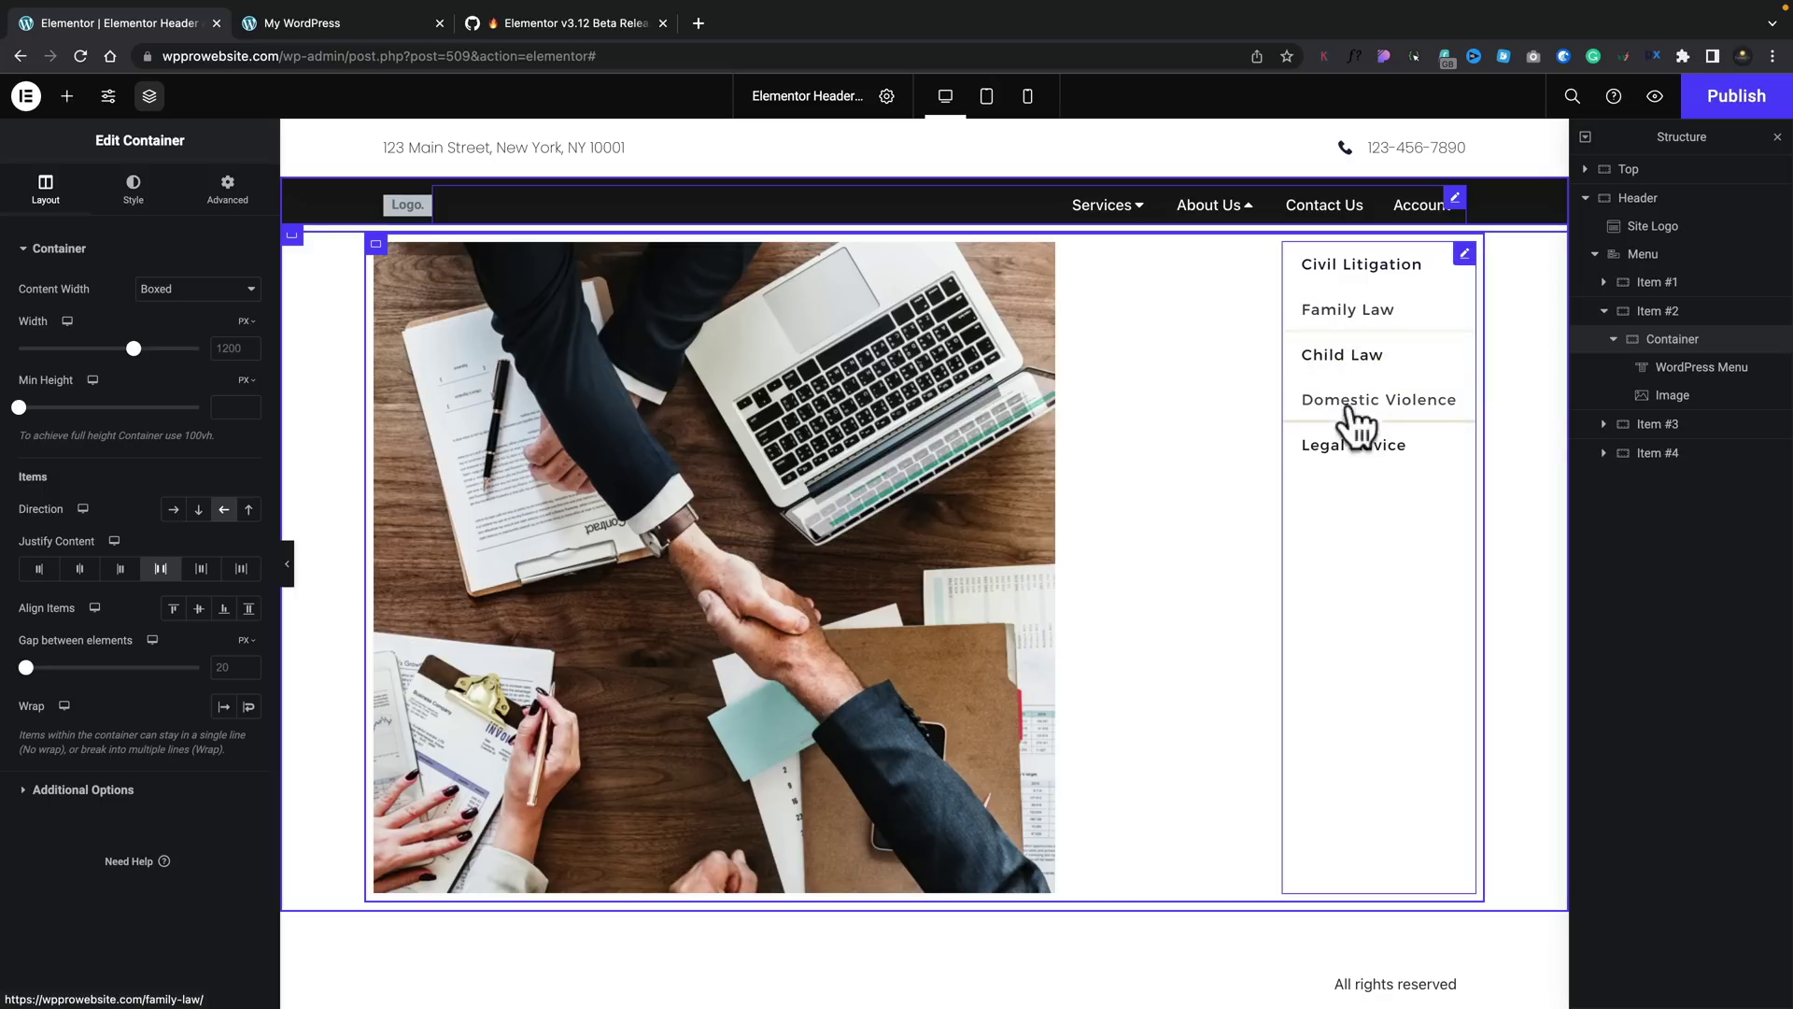
{"action": "left_click", "coordinate": [1677, 371]}
Duplicate the services menu widget, set the container padding to 0, and publish the header.
{"action": "right_click", "coordinate": [1679, 371]}
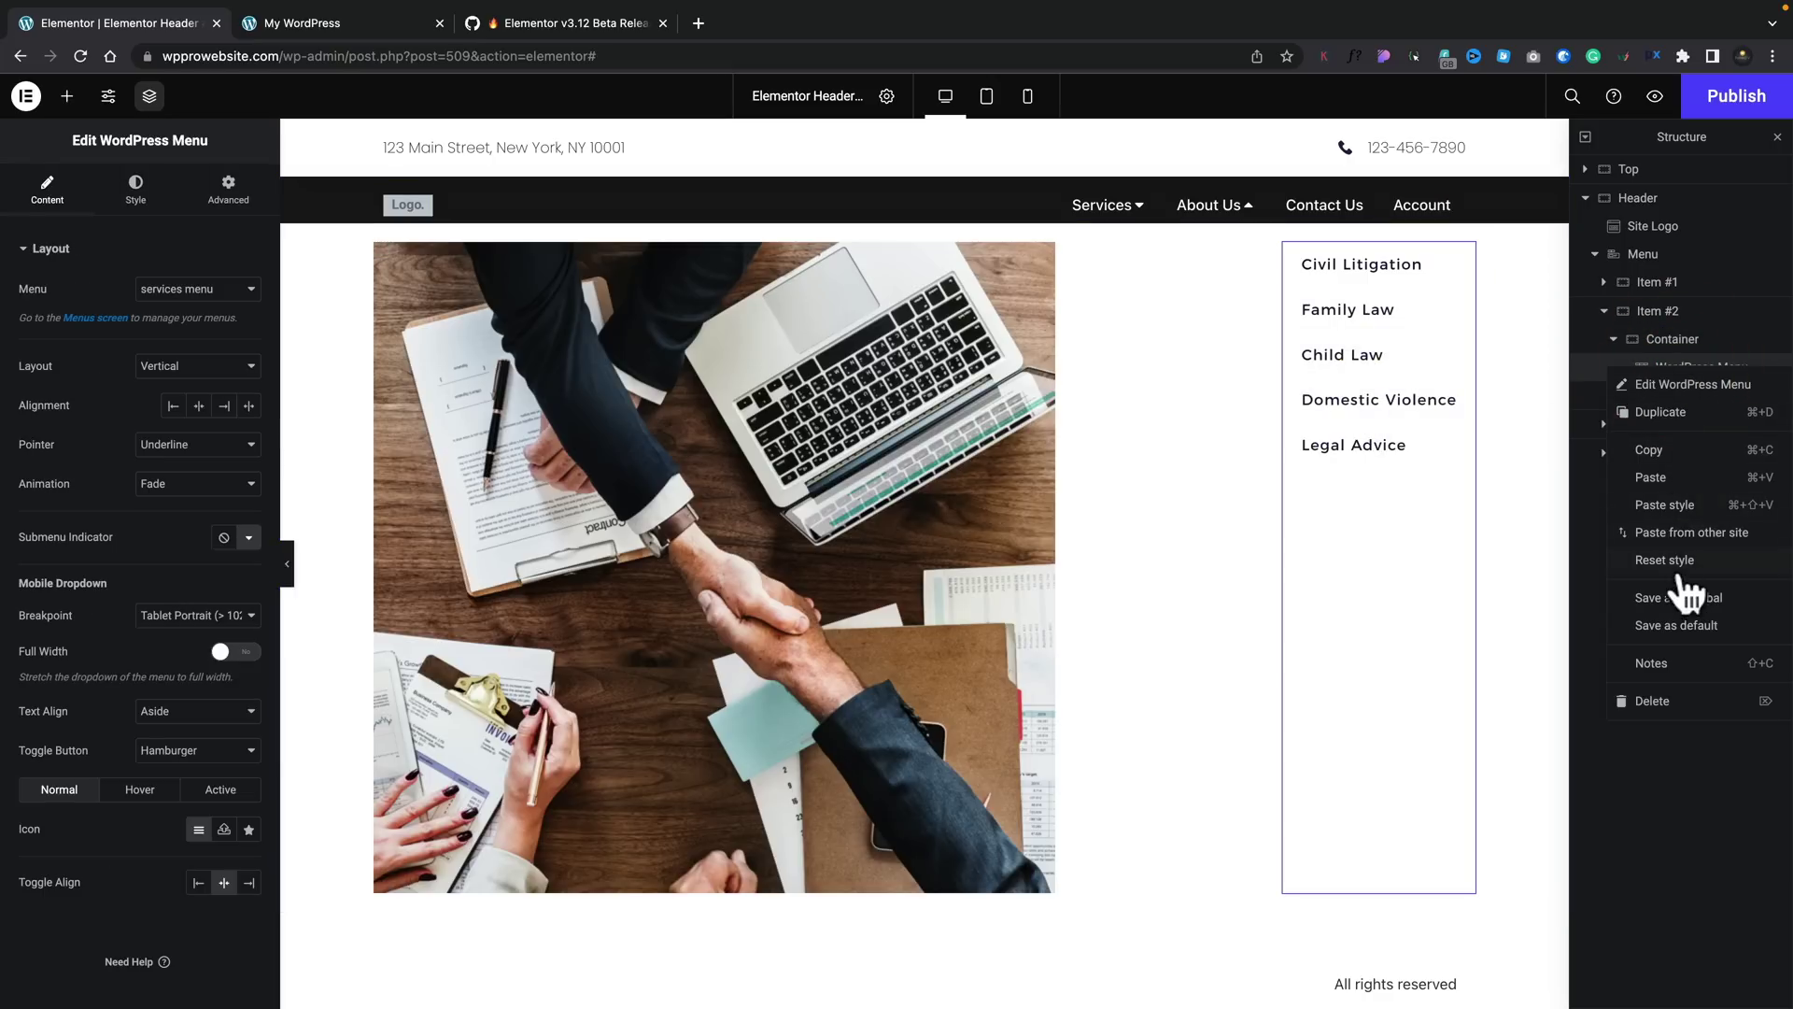
{"action": "left_click", "coordinate": [1661, 412]}
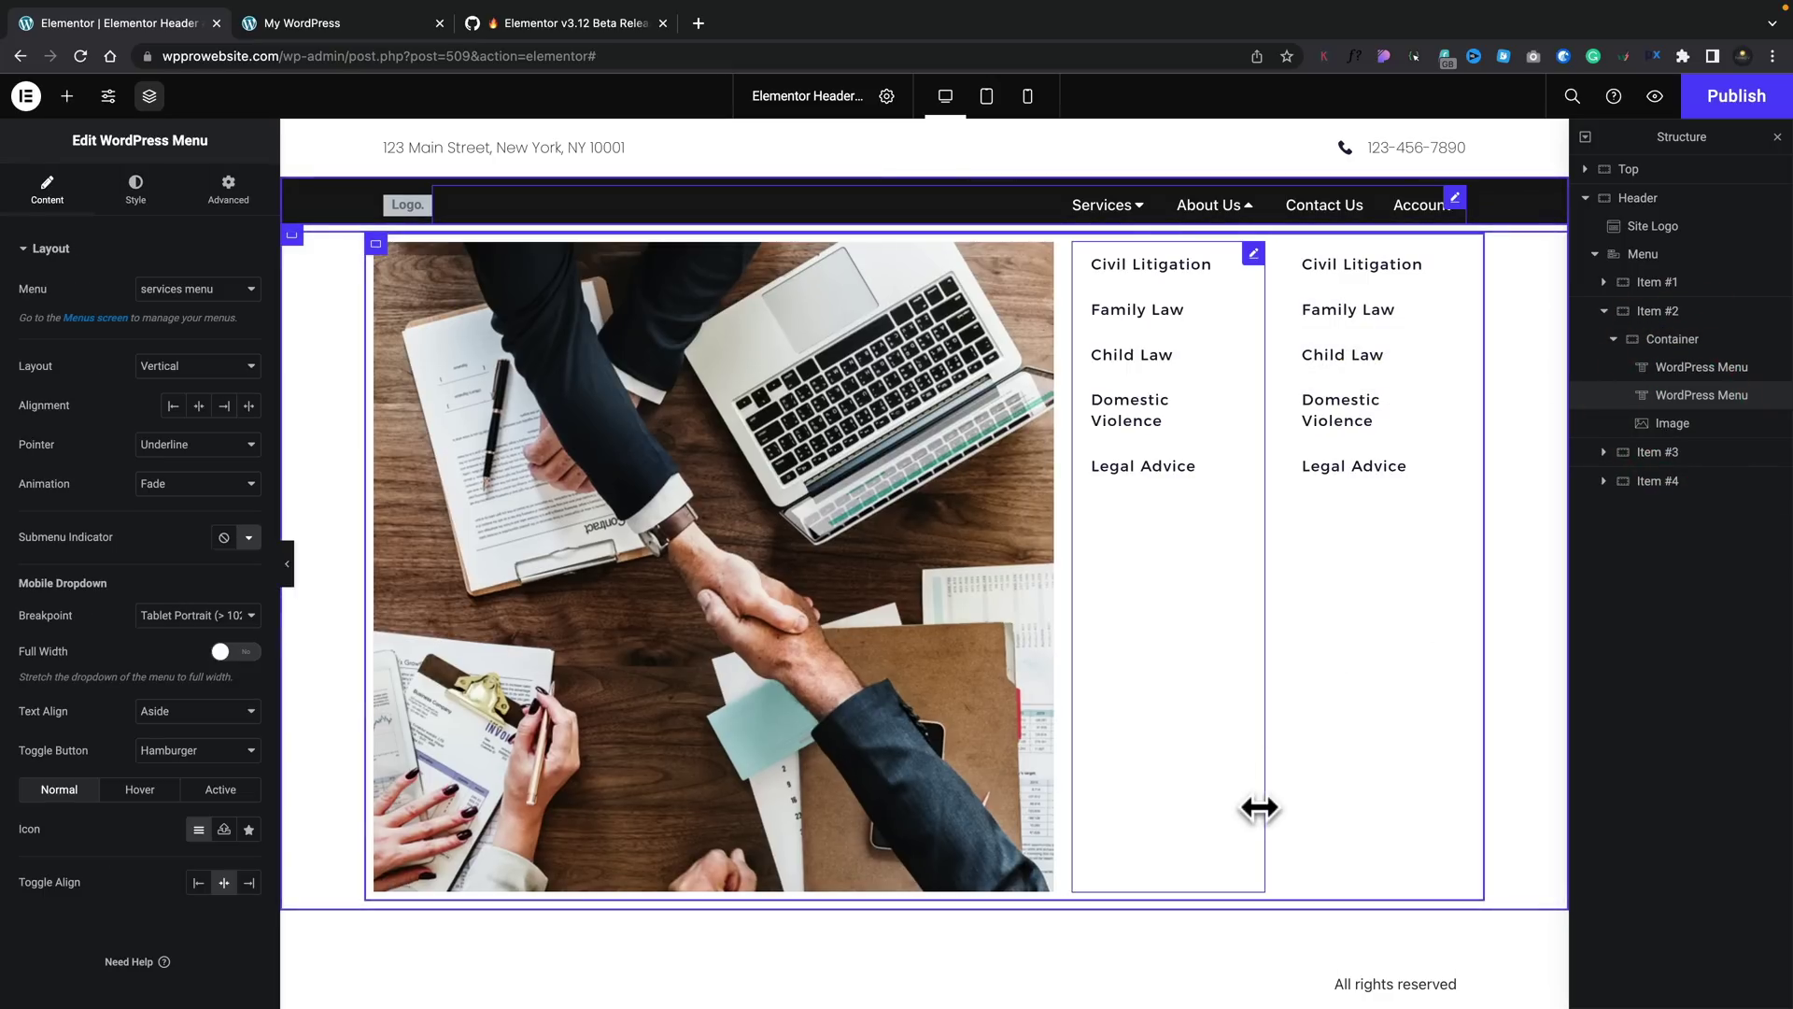
{"action": "left_click", "coordinate": [1676, 343]}
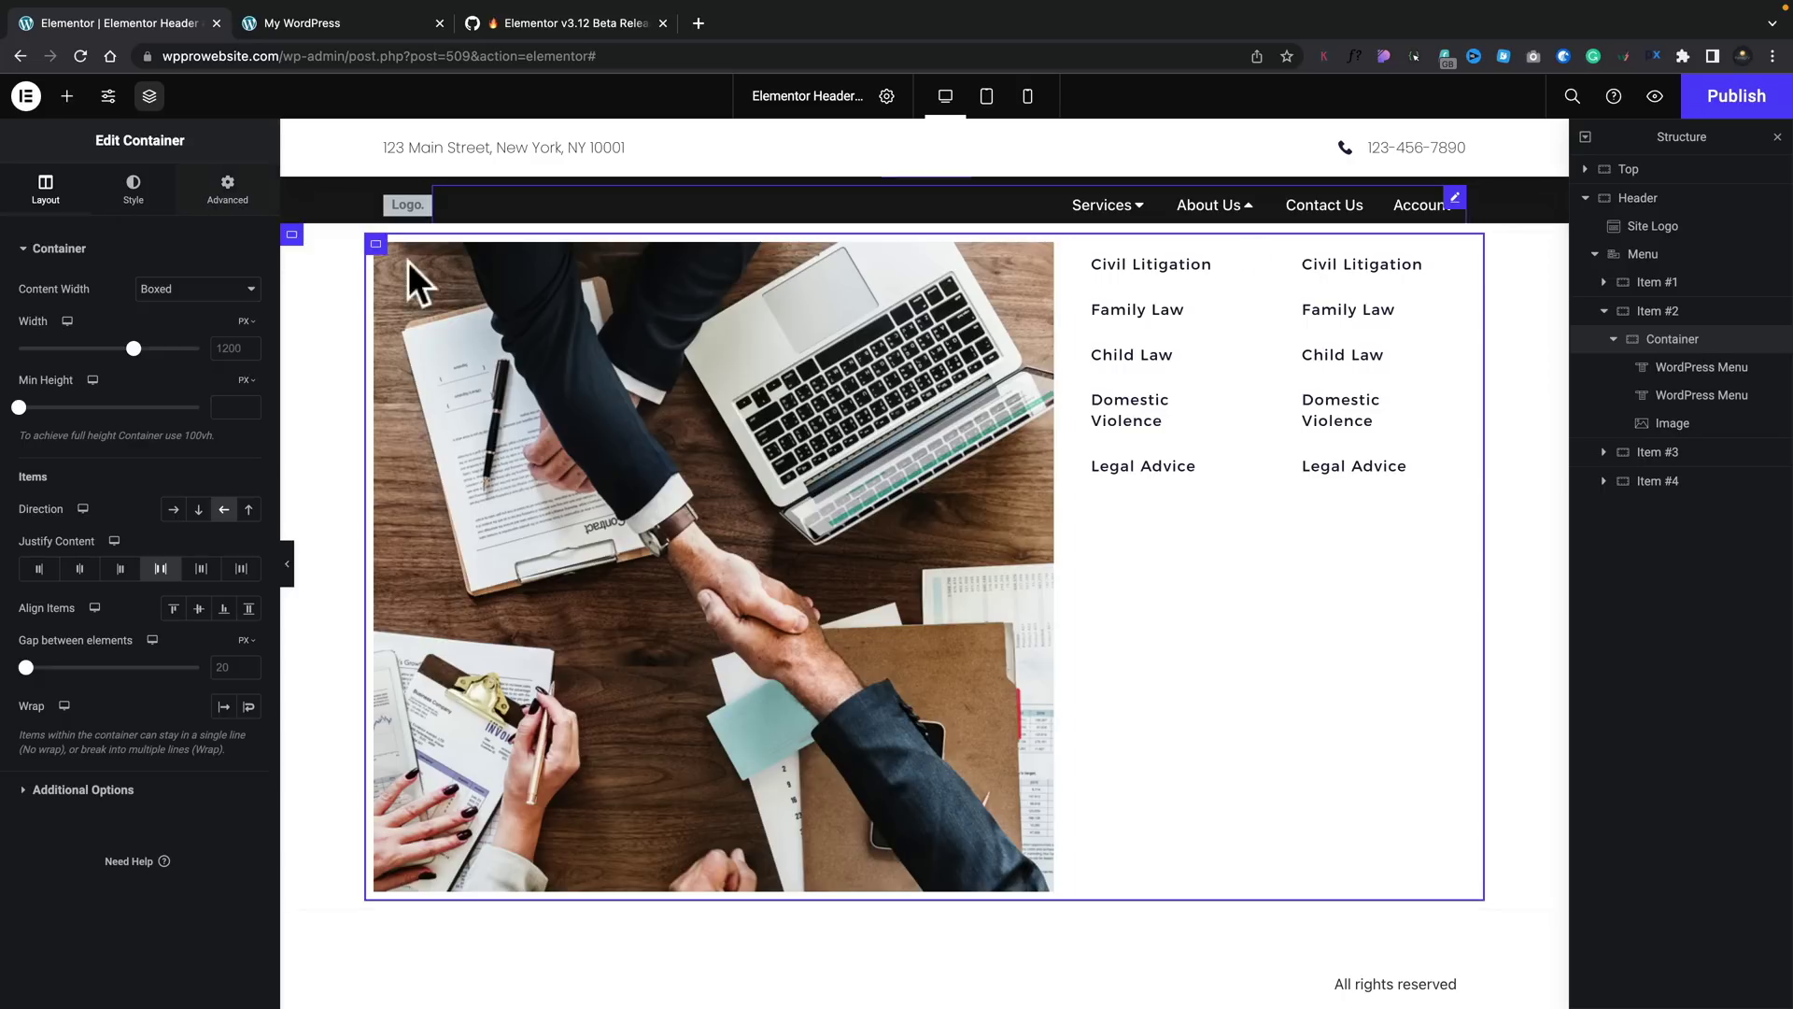
{"action": "left_click", "coordinate": [229, 192]}
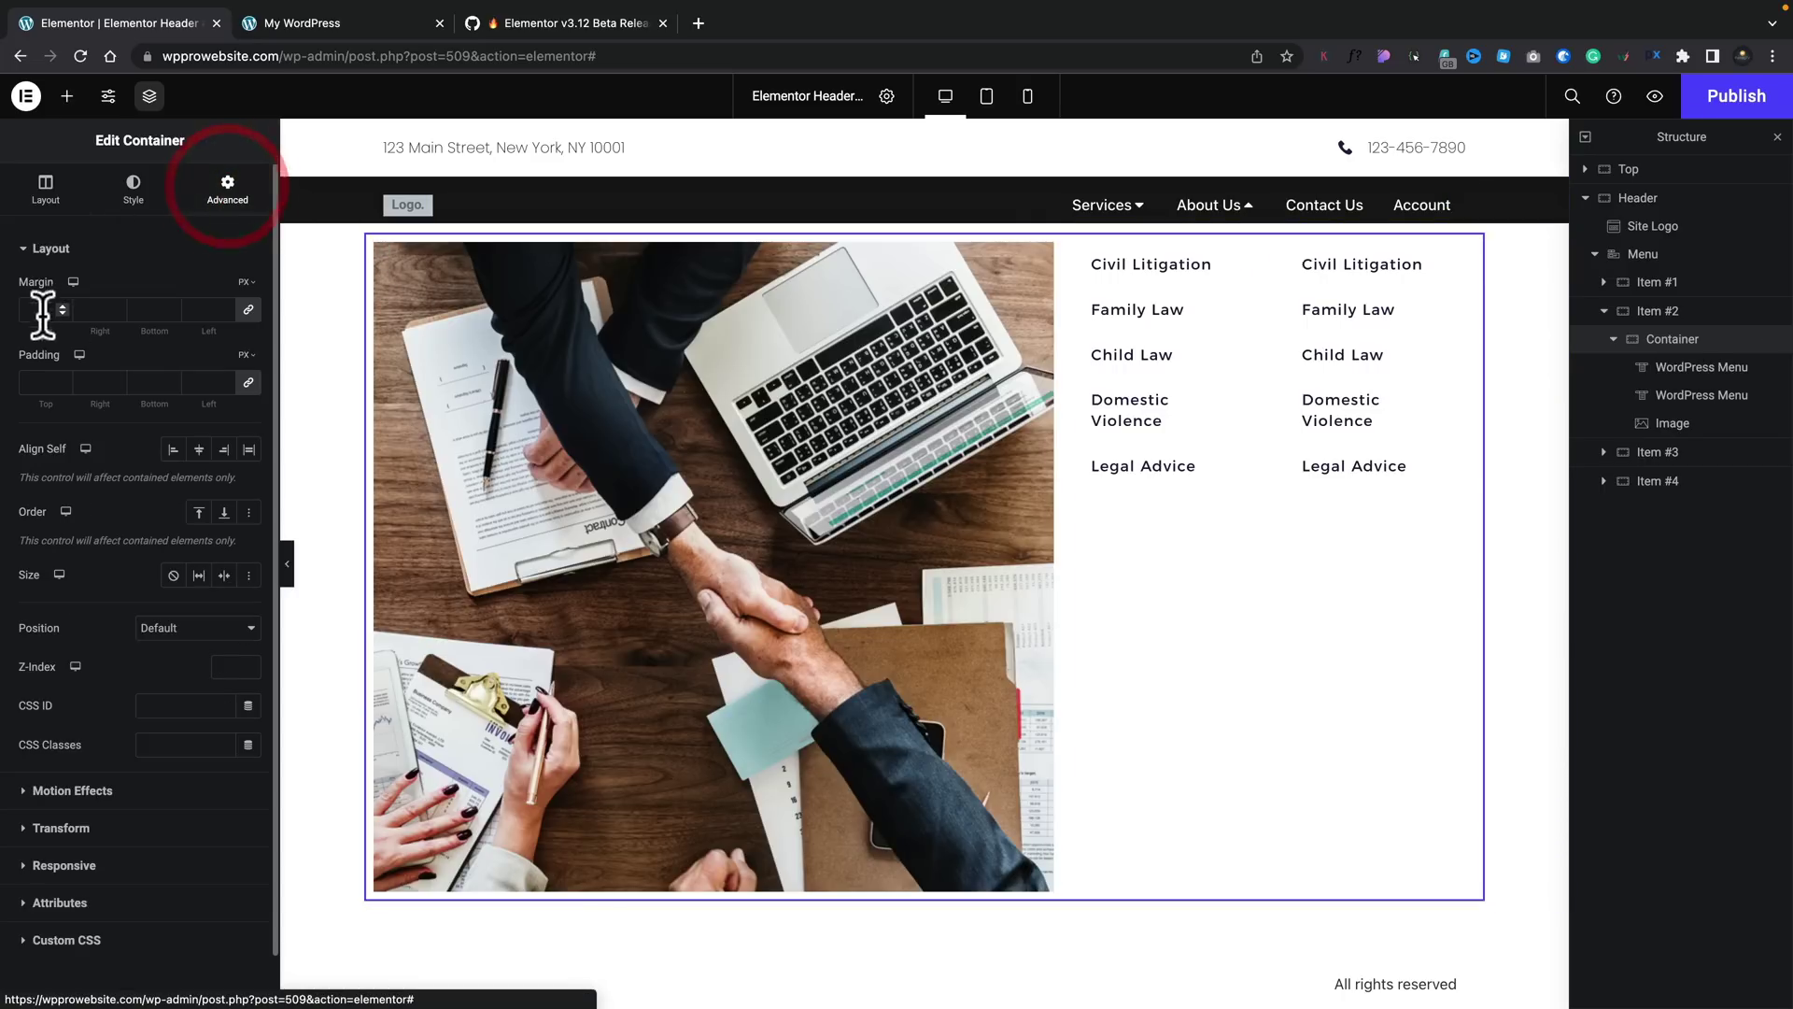
{"action": "left_click", "coordinate": [38, 382]}
{"action": "type", "text": "0"}
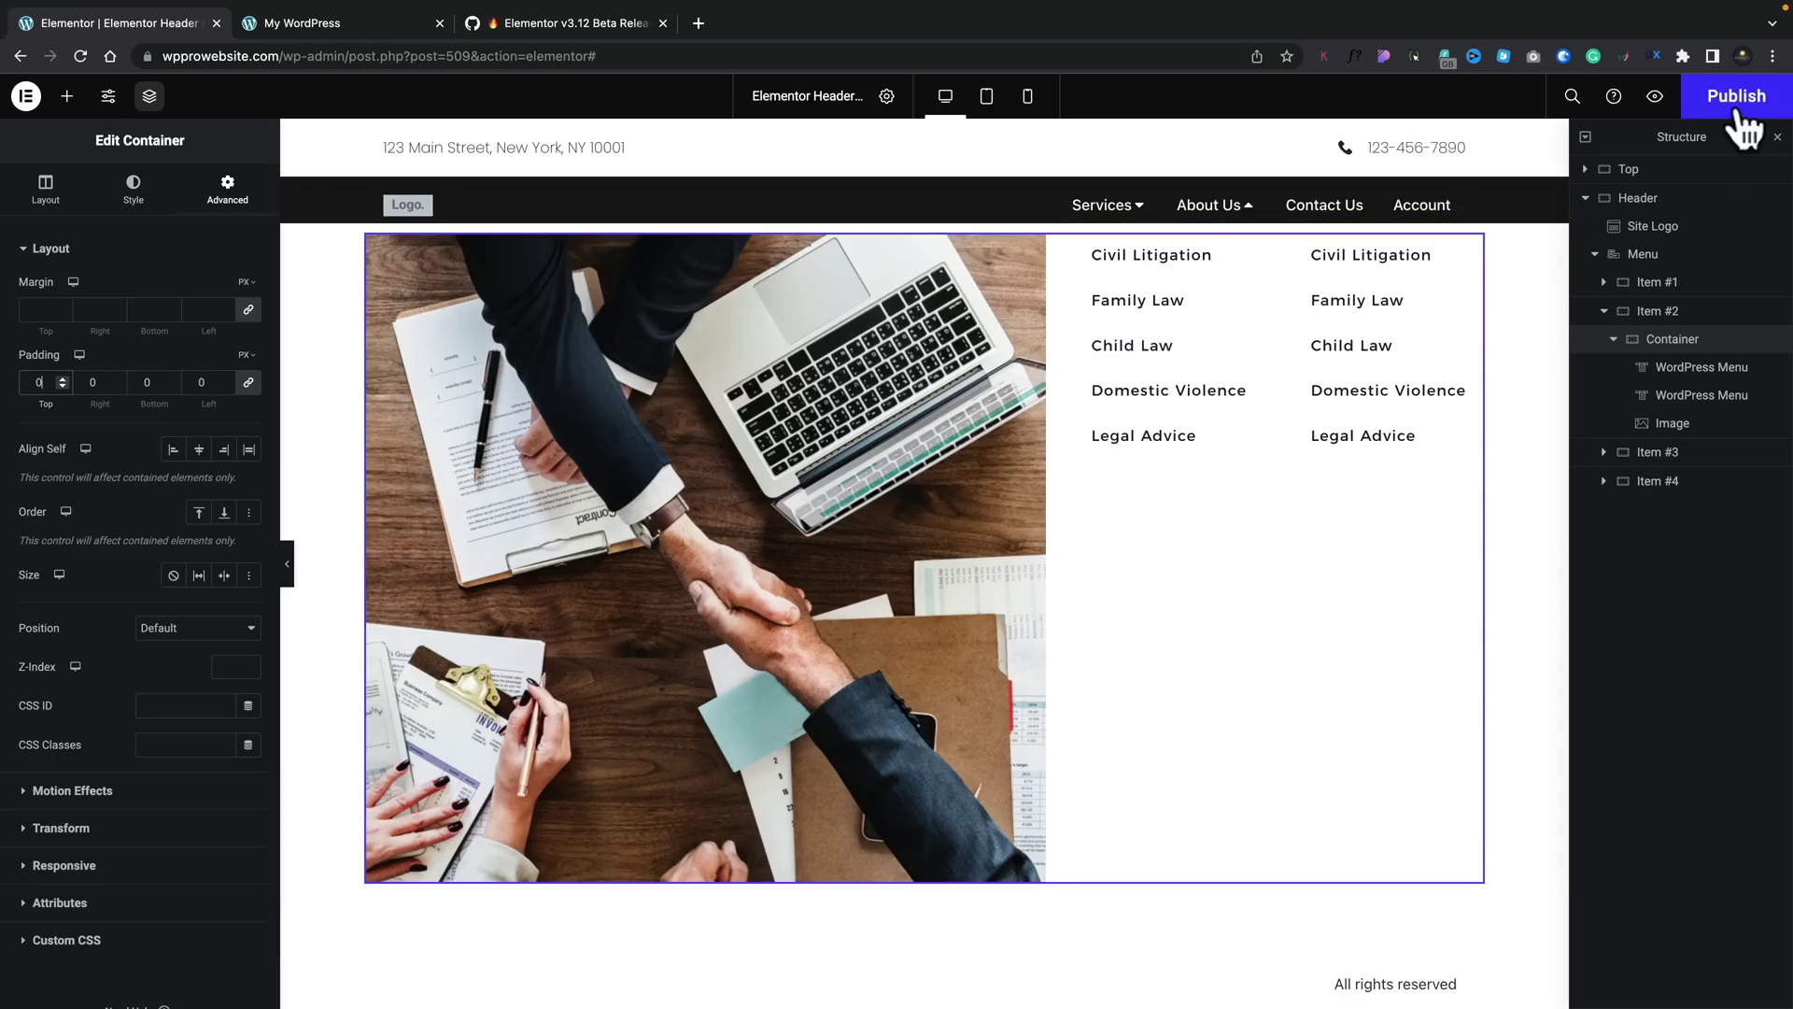
{"action": "left_click", "coordinate": [1739, 106]}
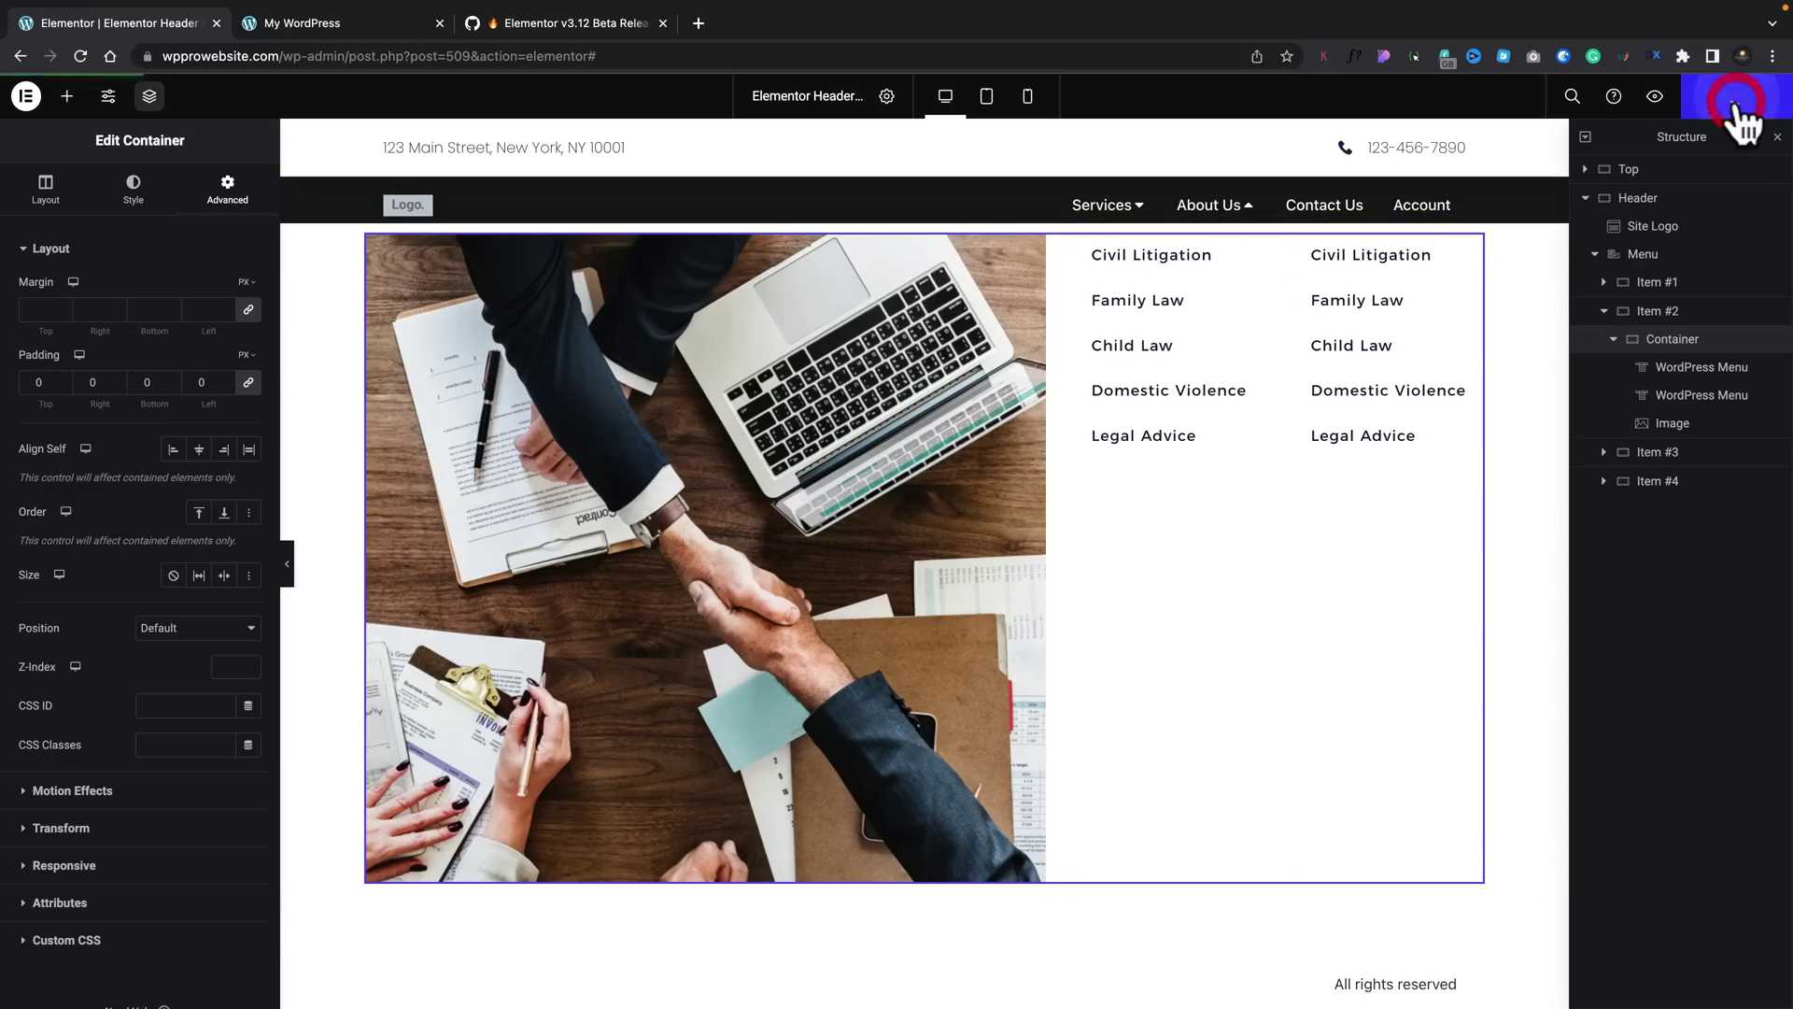
Reload the live site and preview the About Us and Services mega menus.
{"action": "left_click", "coordinate": [304, 16]}
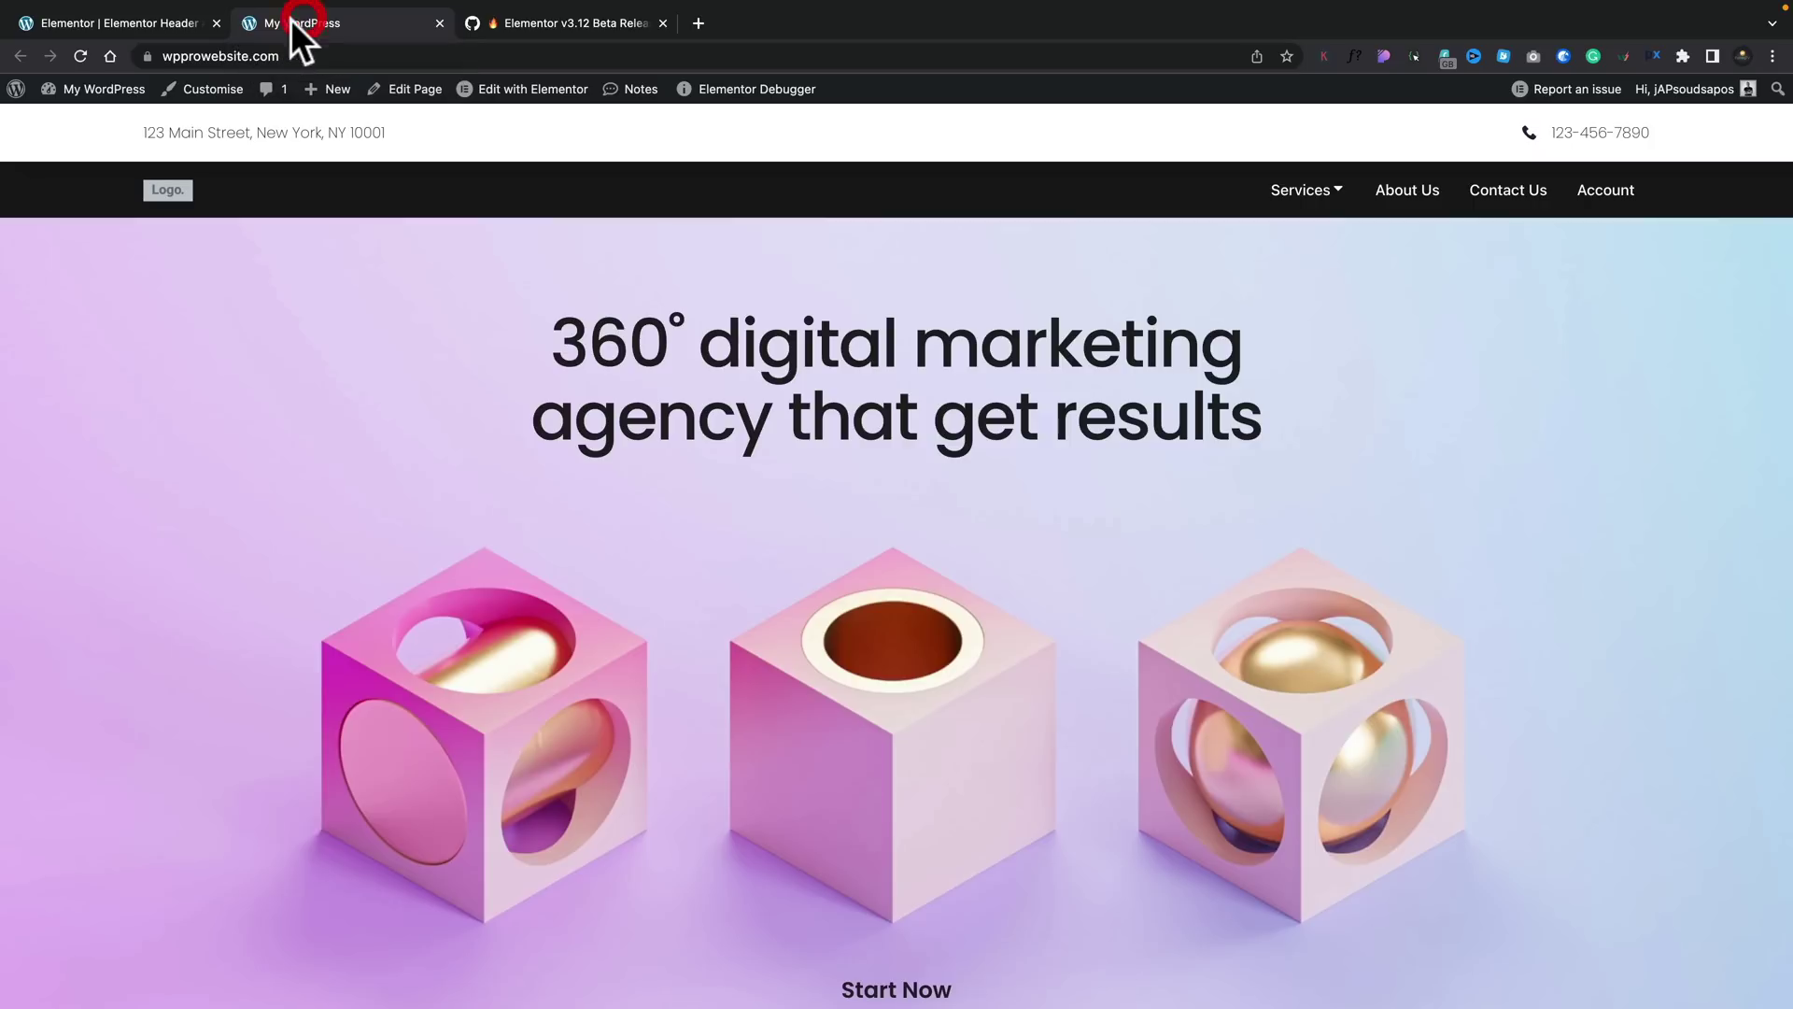
{"action": "left_click", "coordinate": [81, 56]}
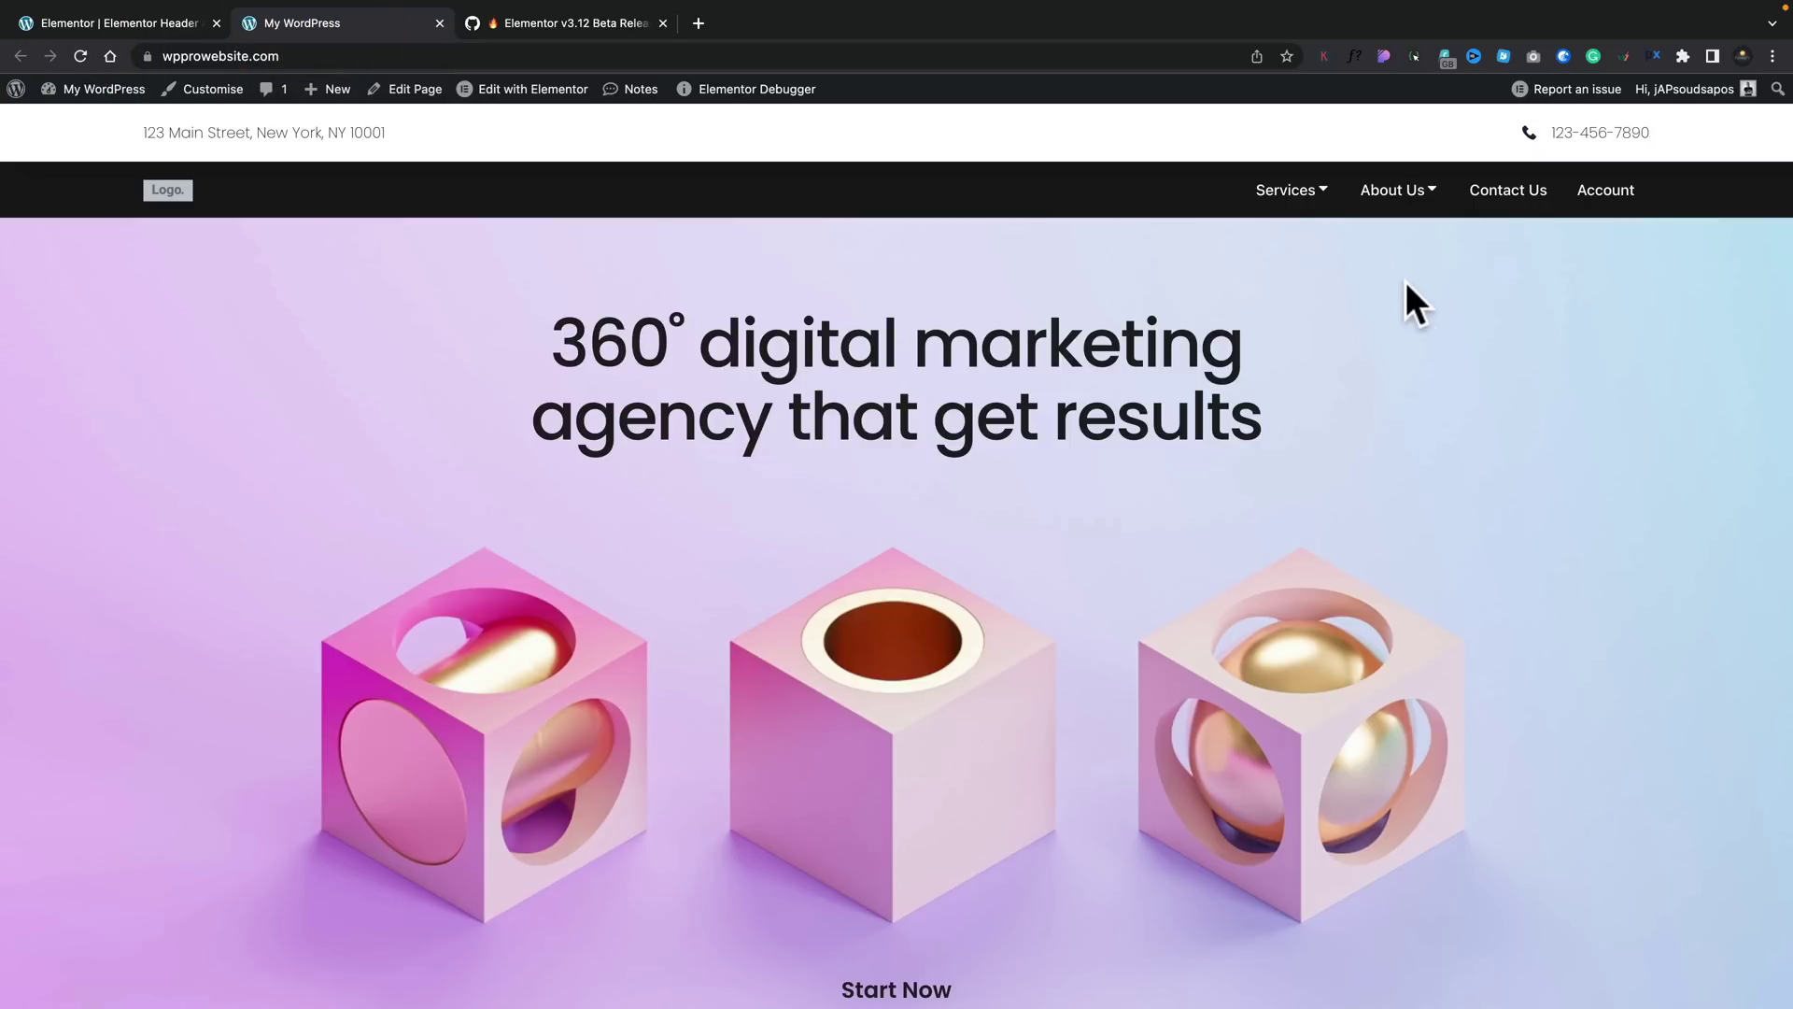
{"action": "mouse_move", "coordinate": [1409, 207]}
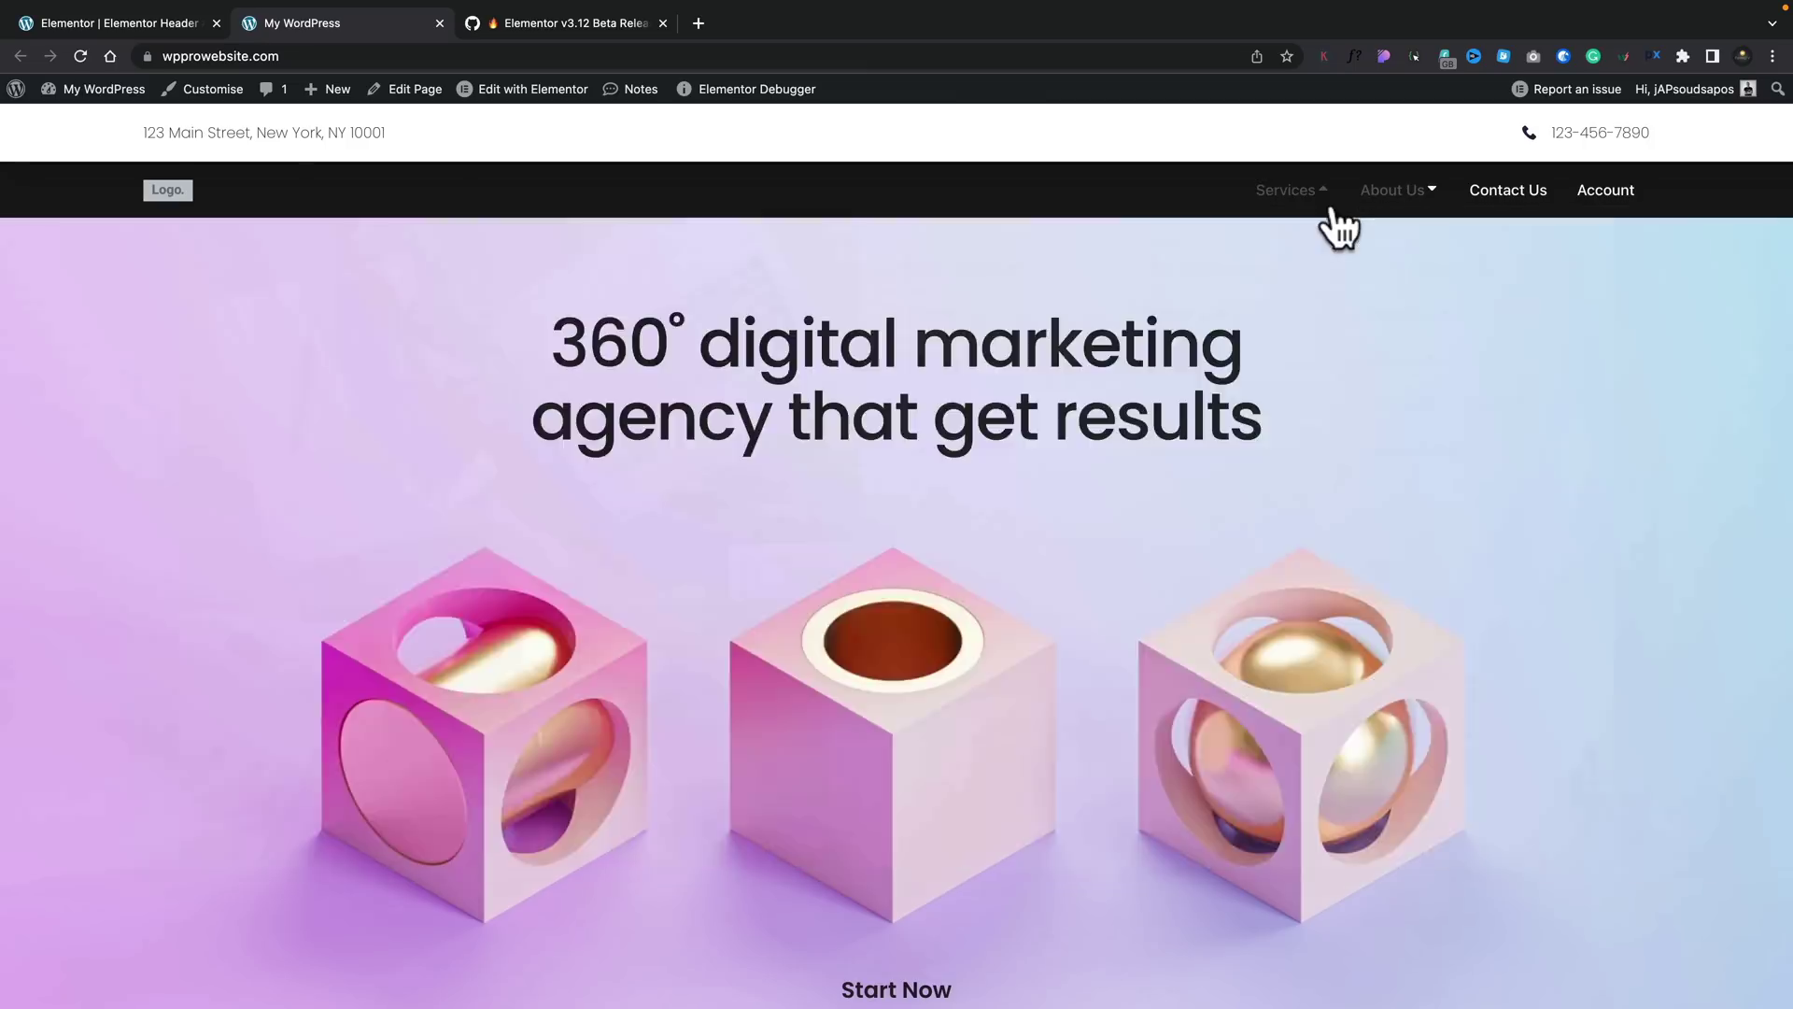
{"action": "mouse_move", "coordinate": [1315, 211]}
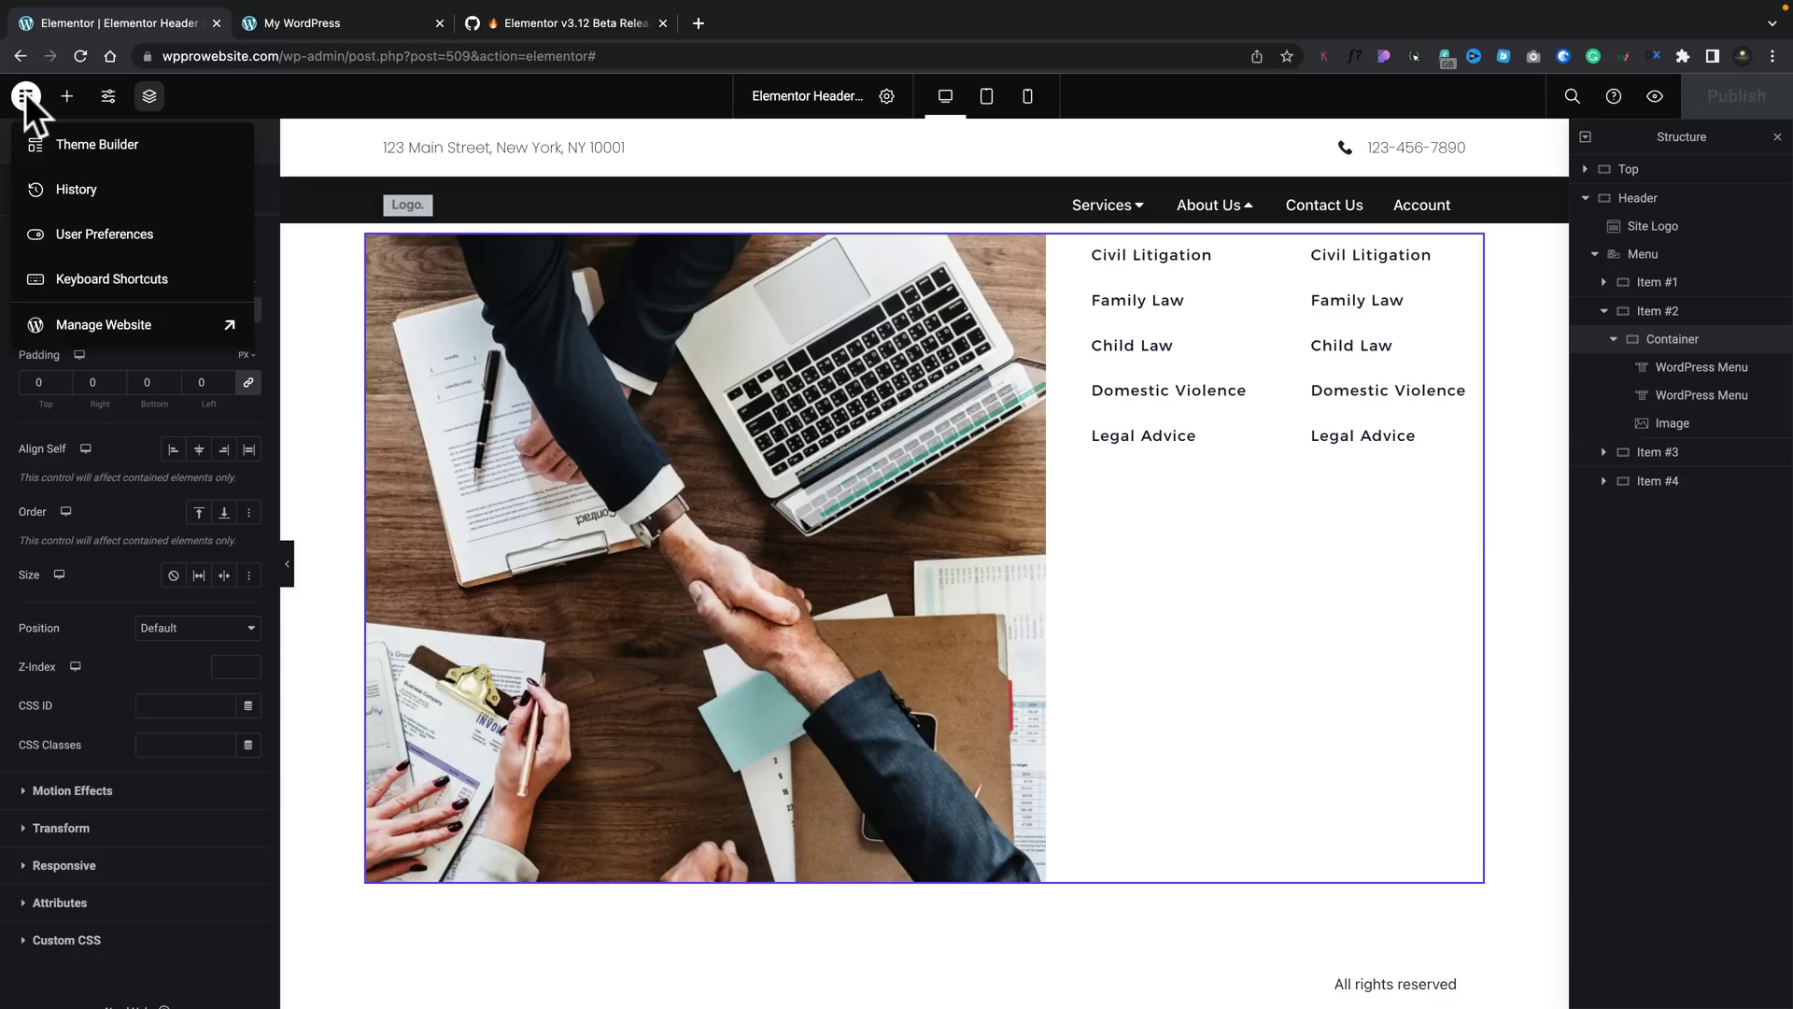
Browse the Elements panel's widget list, then bring up Site Settings with design system and theme style.
{"action": "left_click", "coordinate": [69, 95]}
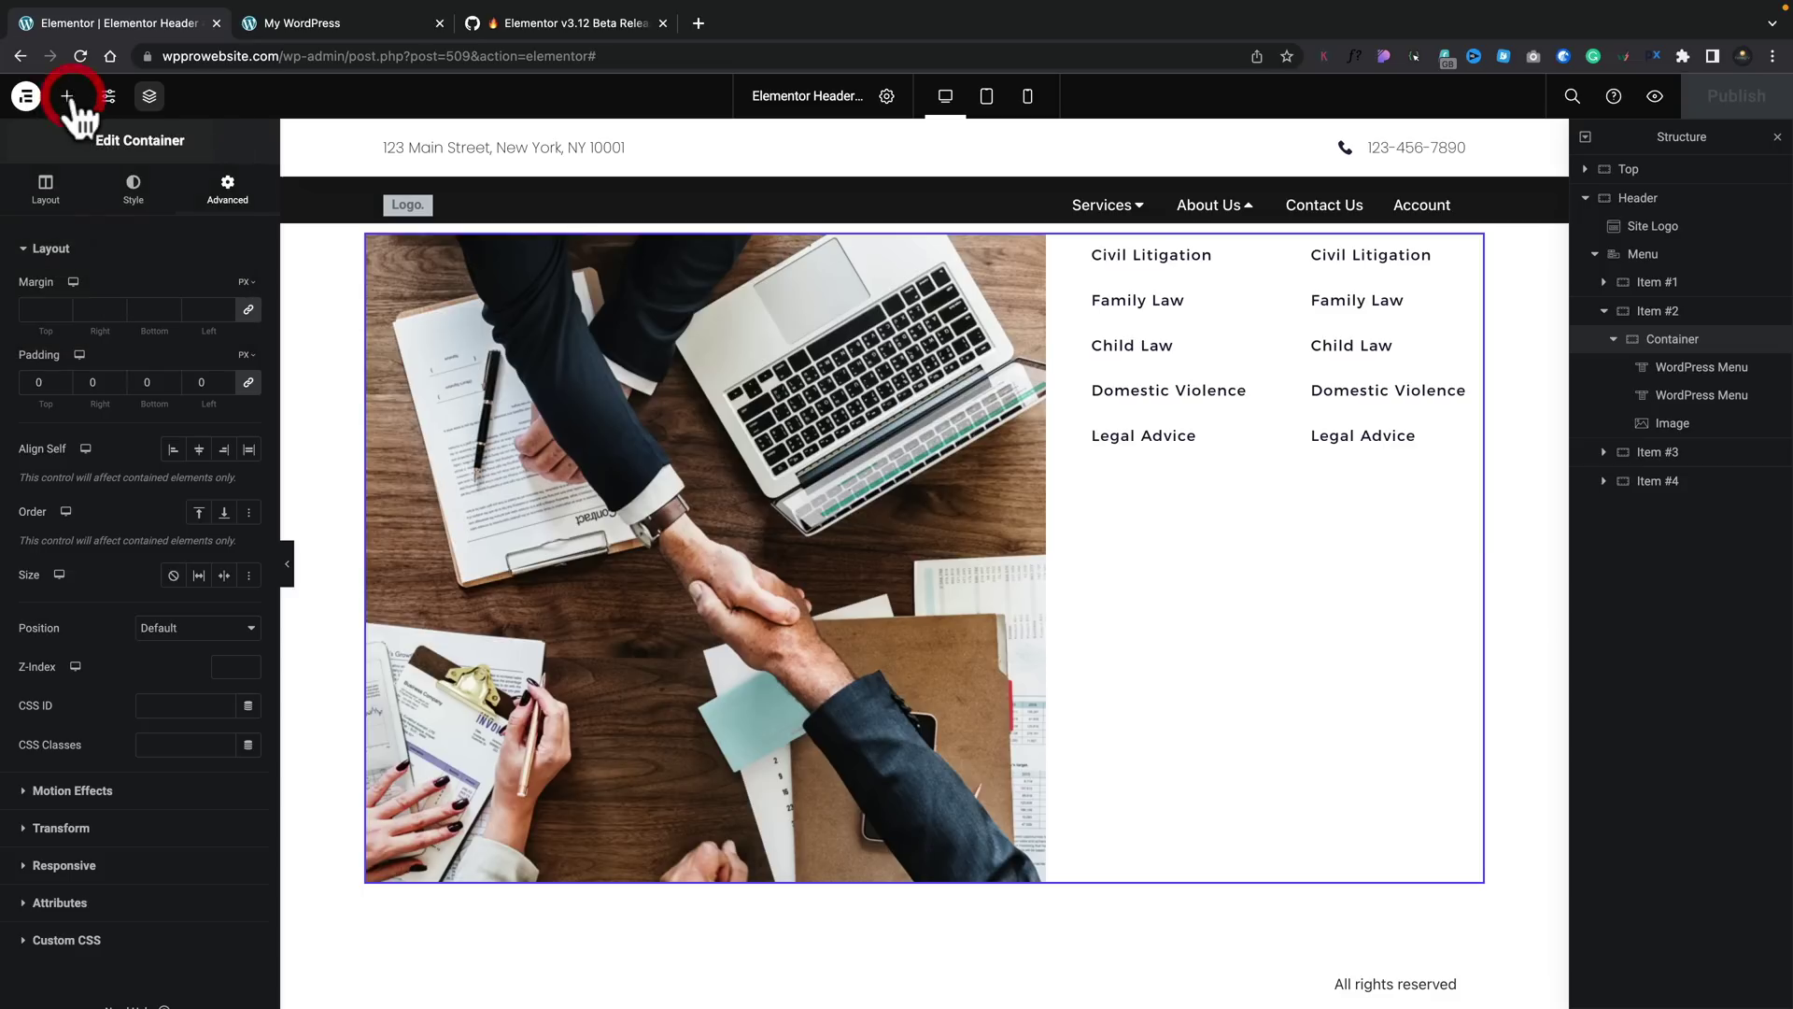
{"action": "left_click", "coordinate": [68, 96]}
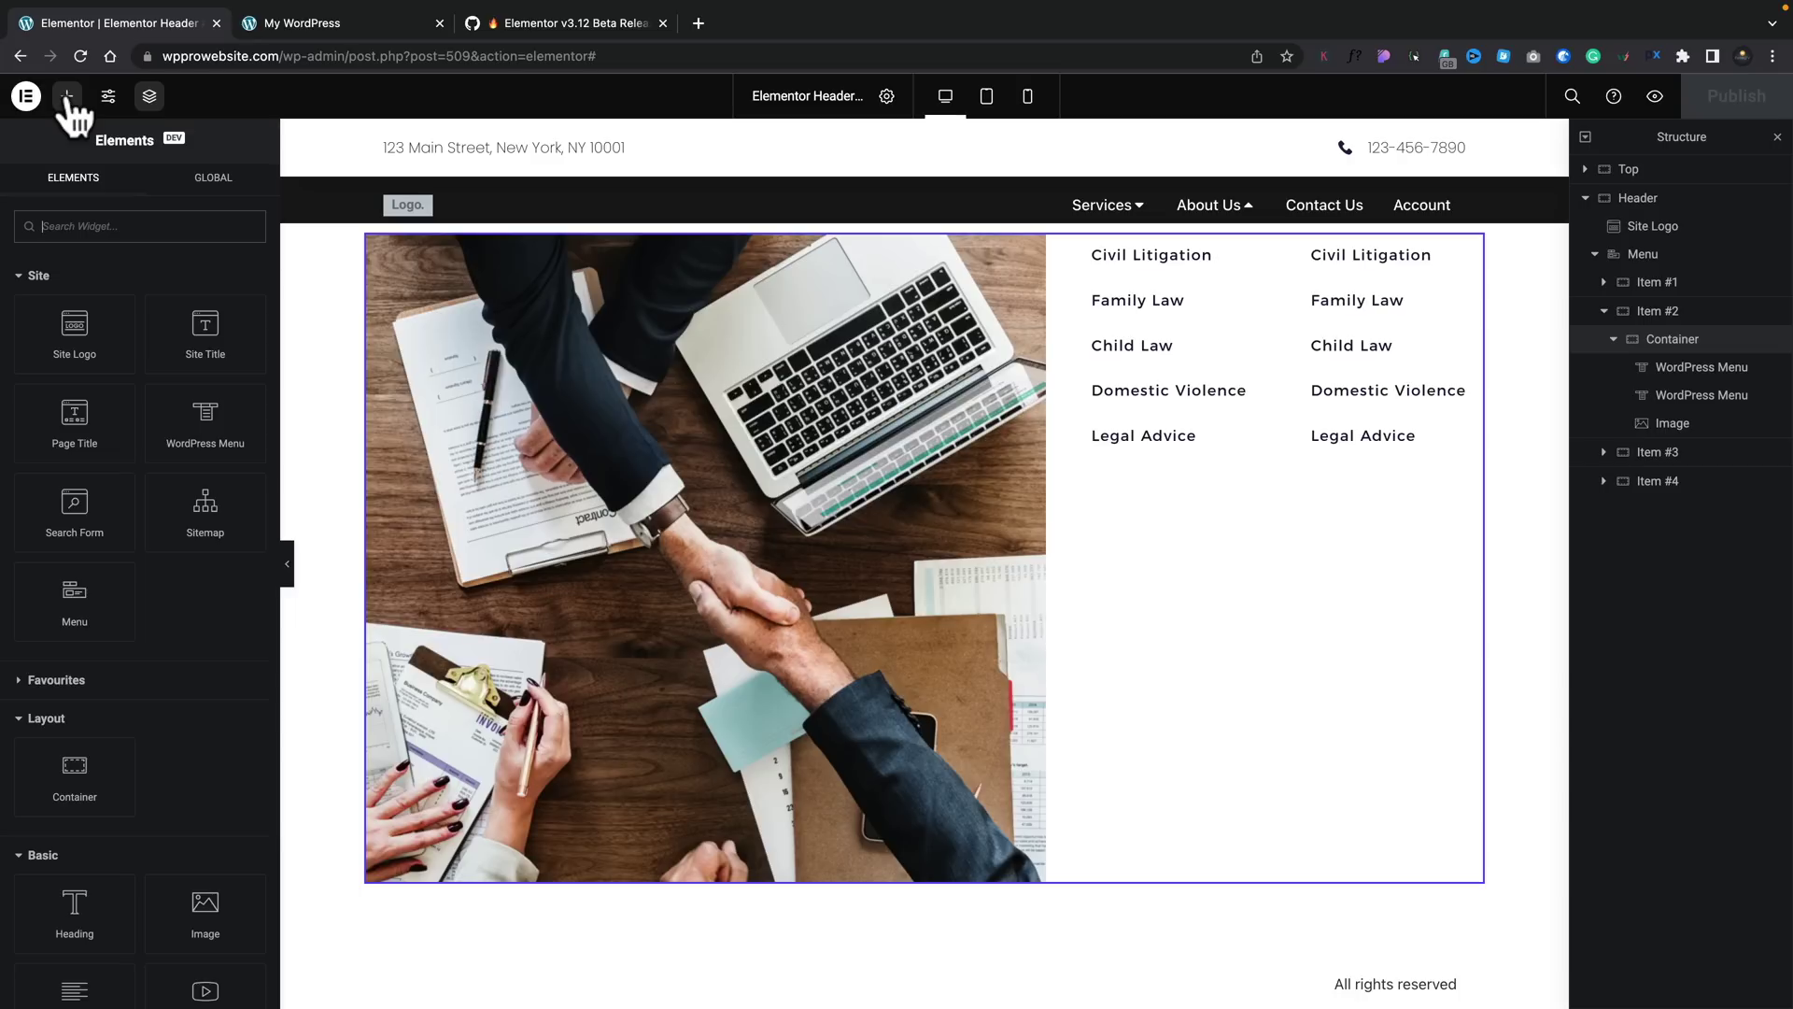
{"action": "scroll", "coordinate": [180, 605], "scroll_direction": "down", "scroll_amount": 2}
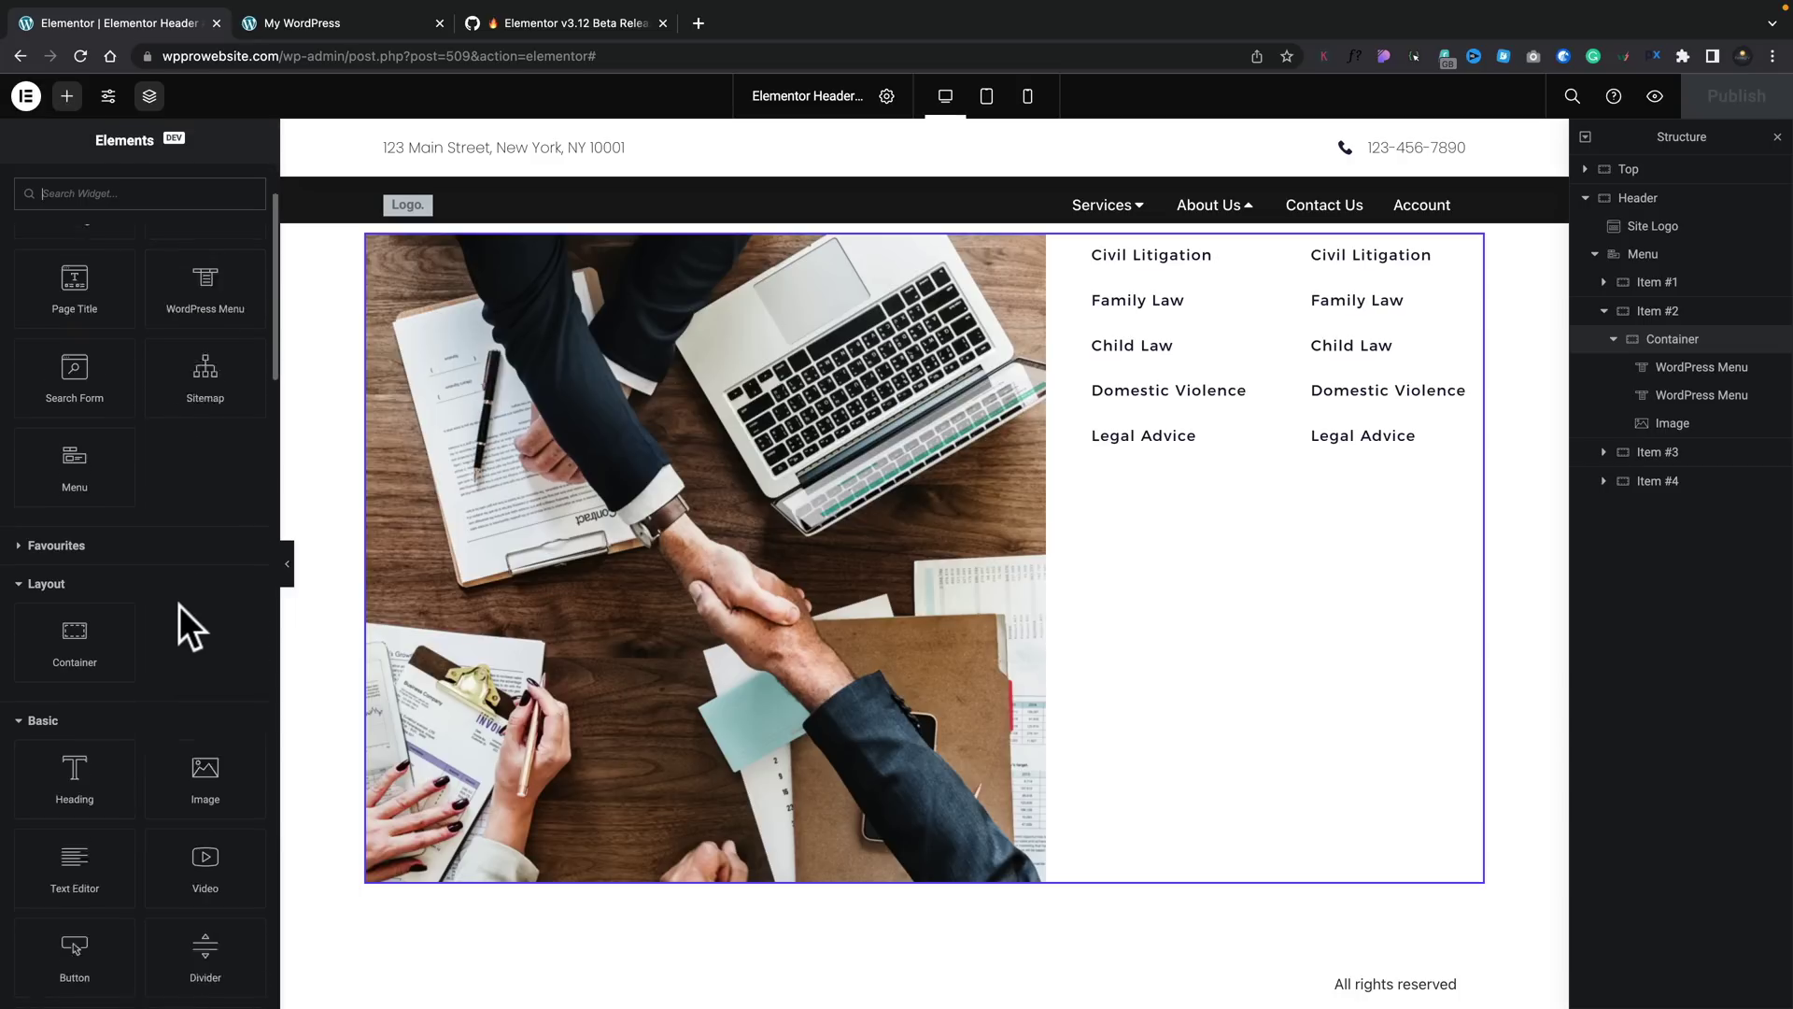
{"action": "scroll", "coordinate": [179, 606], "scroll_direction": "down", "scroll_amount": 5}
{"action": "scroll", "coordinate": [181, 610], "scroll_direction": "down", "scroll_amount": 5}
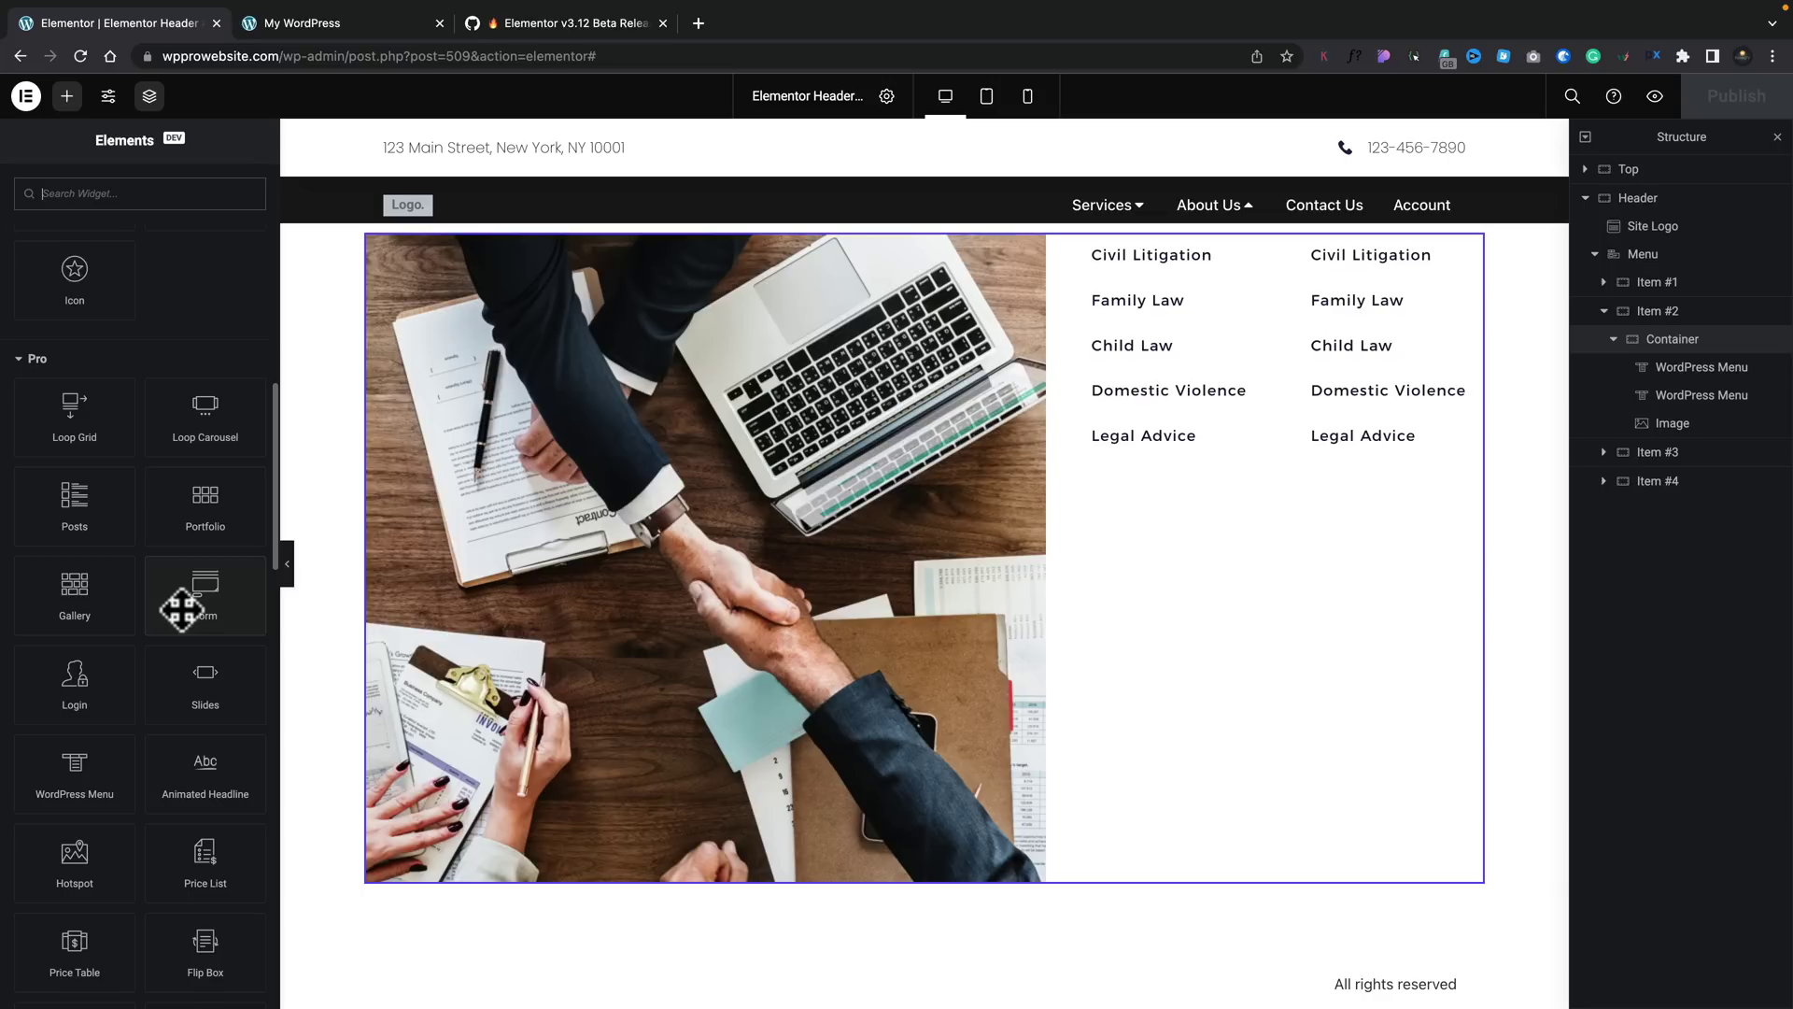
{"action": "scroll", "coordinate": [180, 610], "scroll_direction": "down", "scroll_amount": 20}
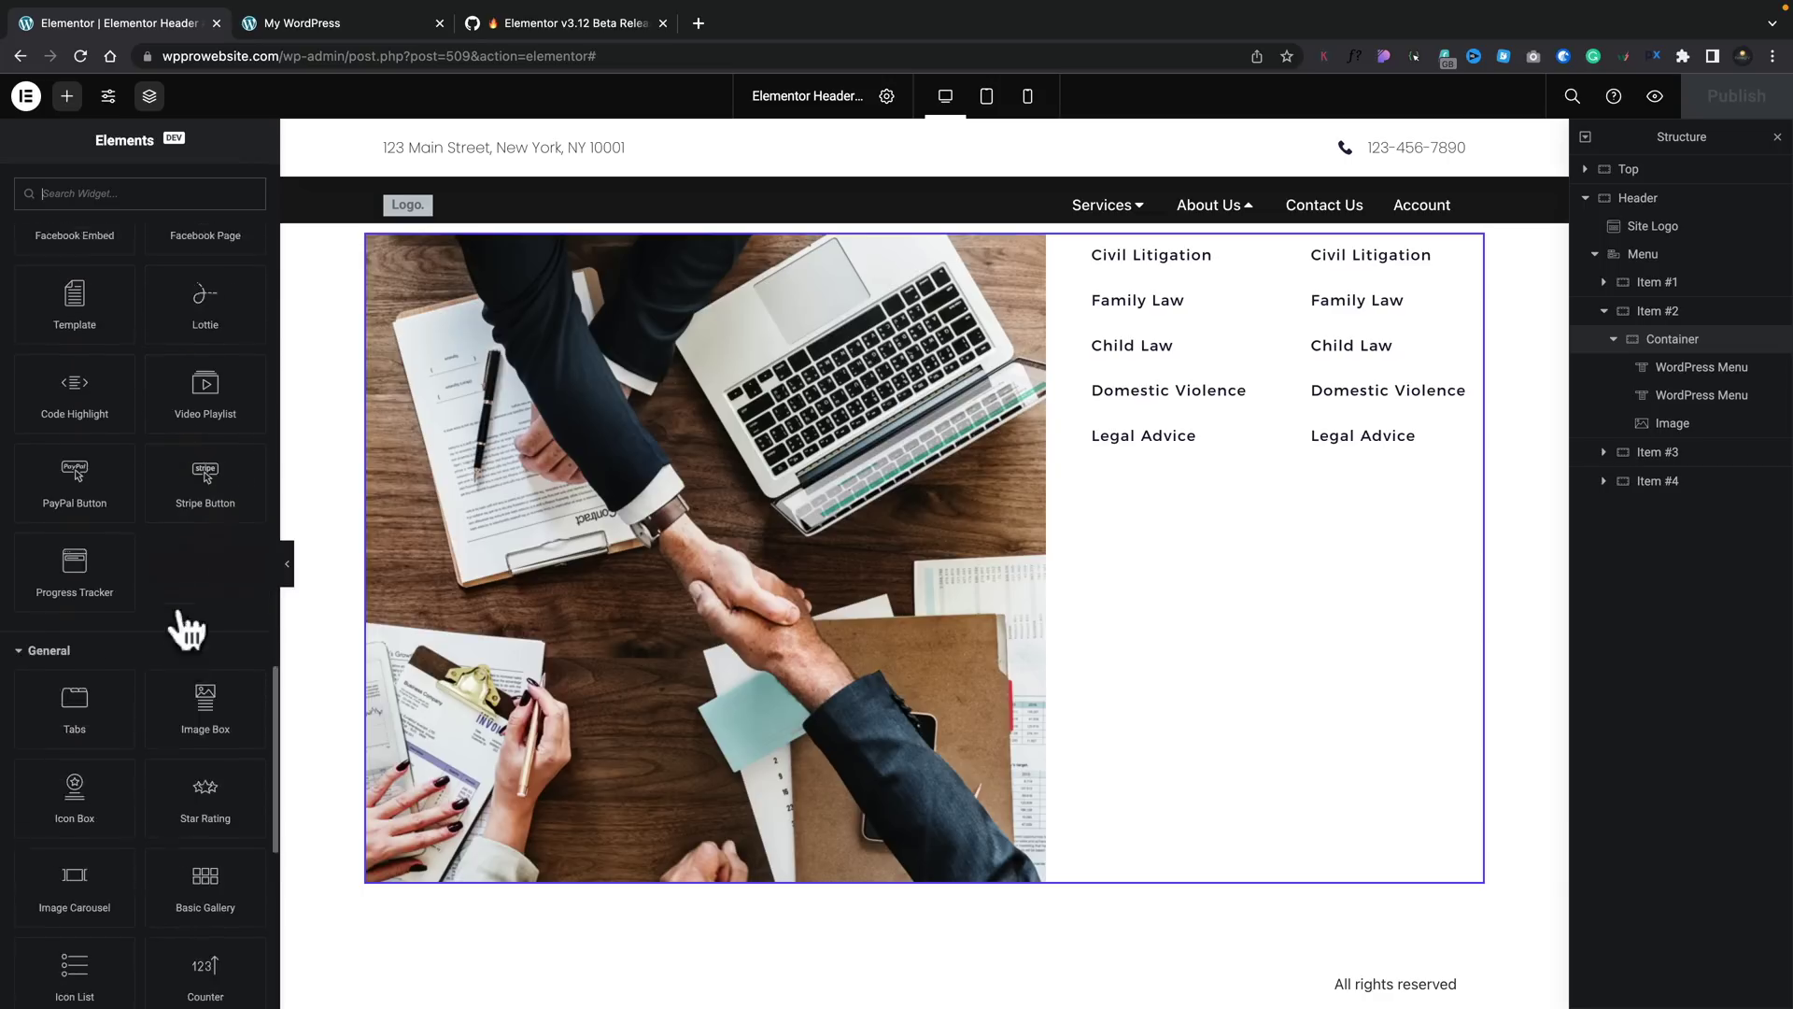
{"action": "scroll", "coordinate": [181, 610], "scroll_direction": "up", "scroll_amount": 20}
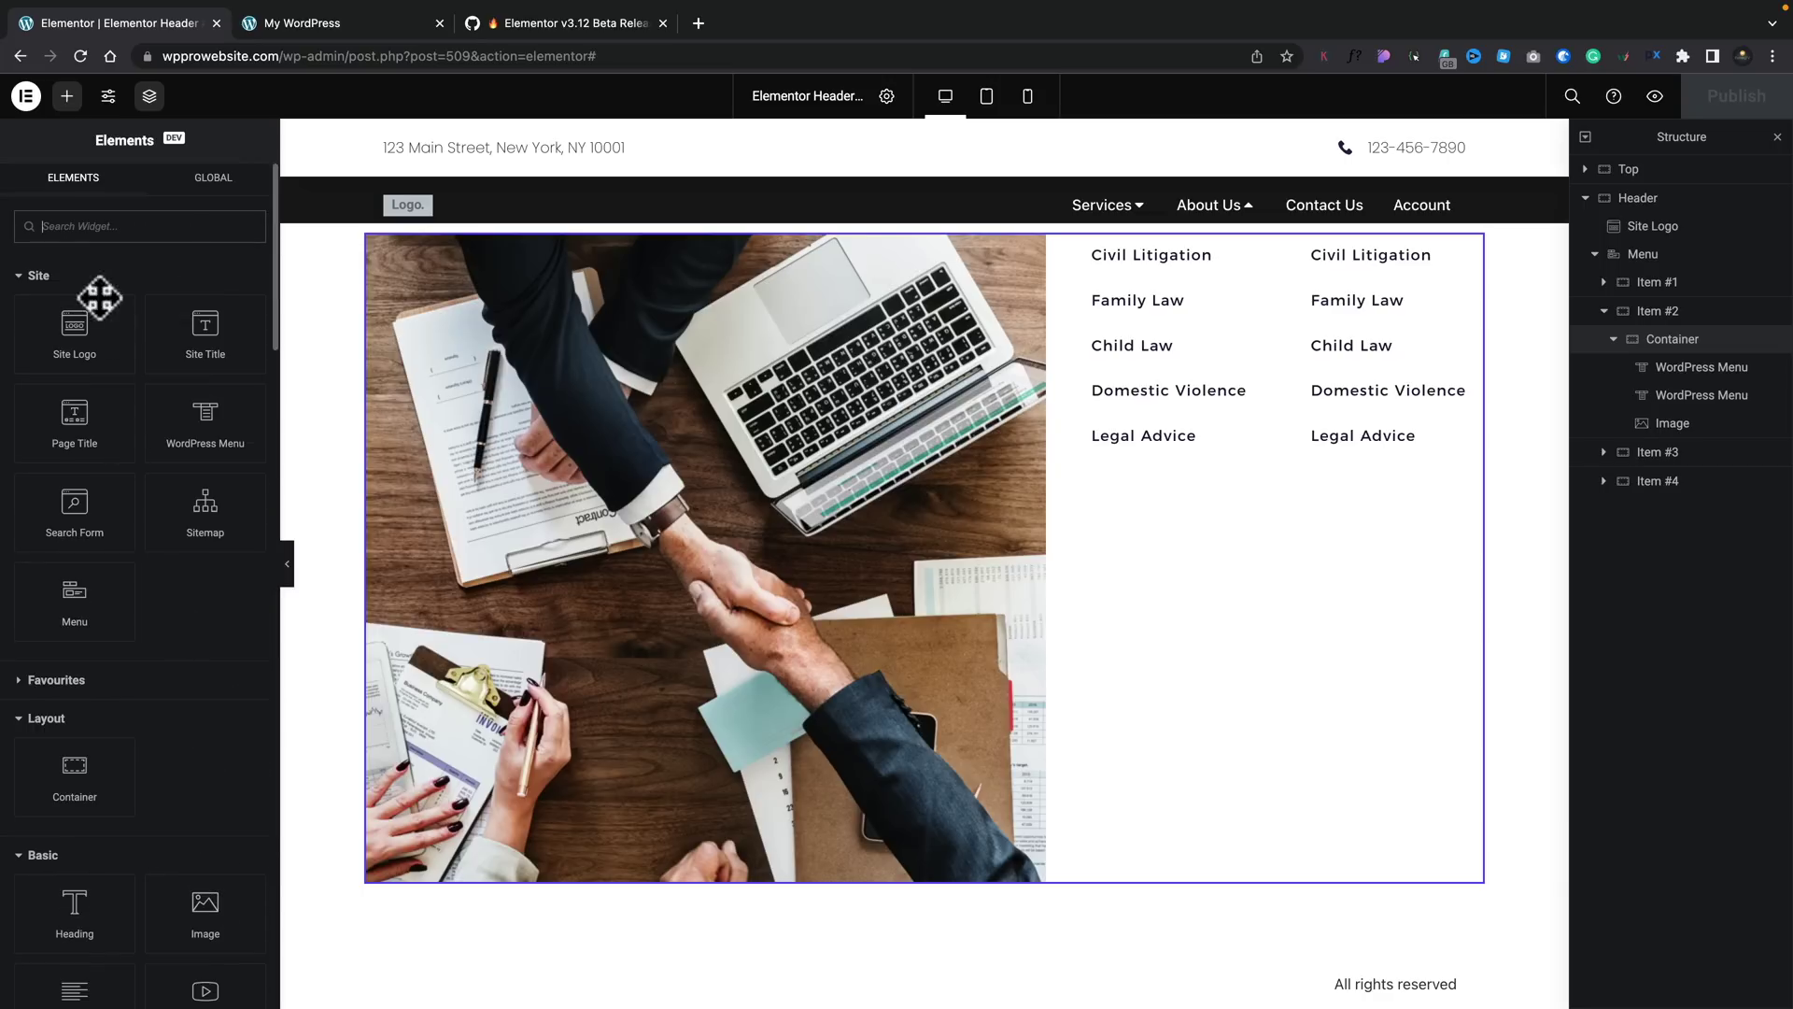
{"action": "left_click", "coordinate": [110, 98]}
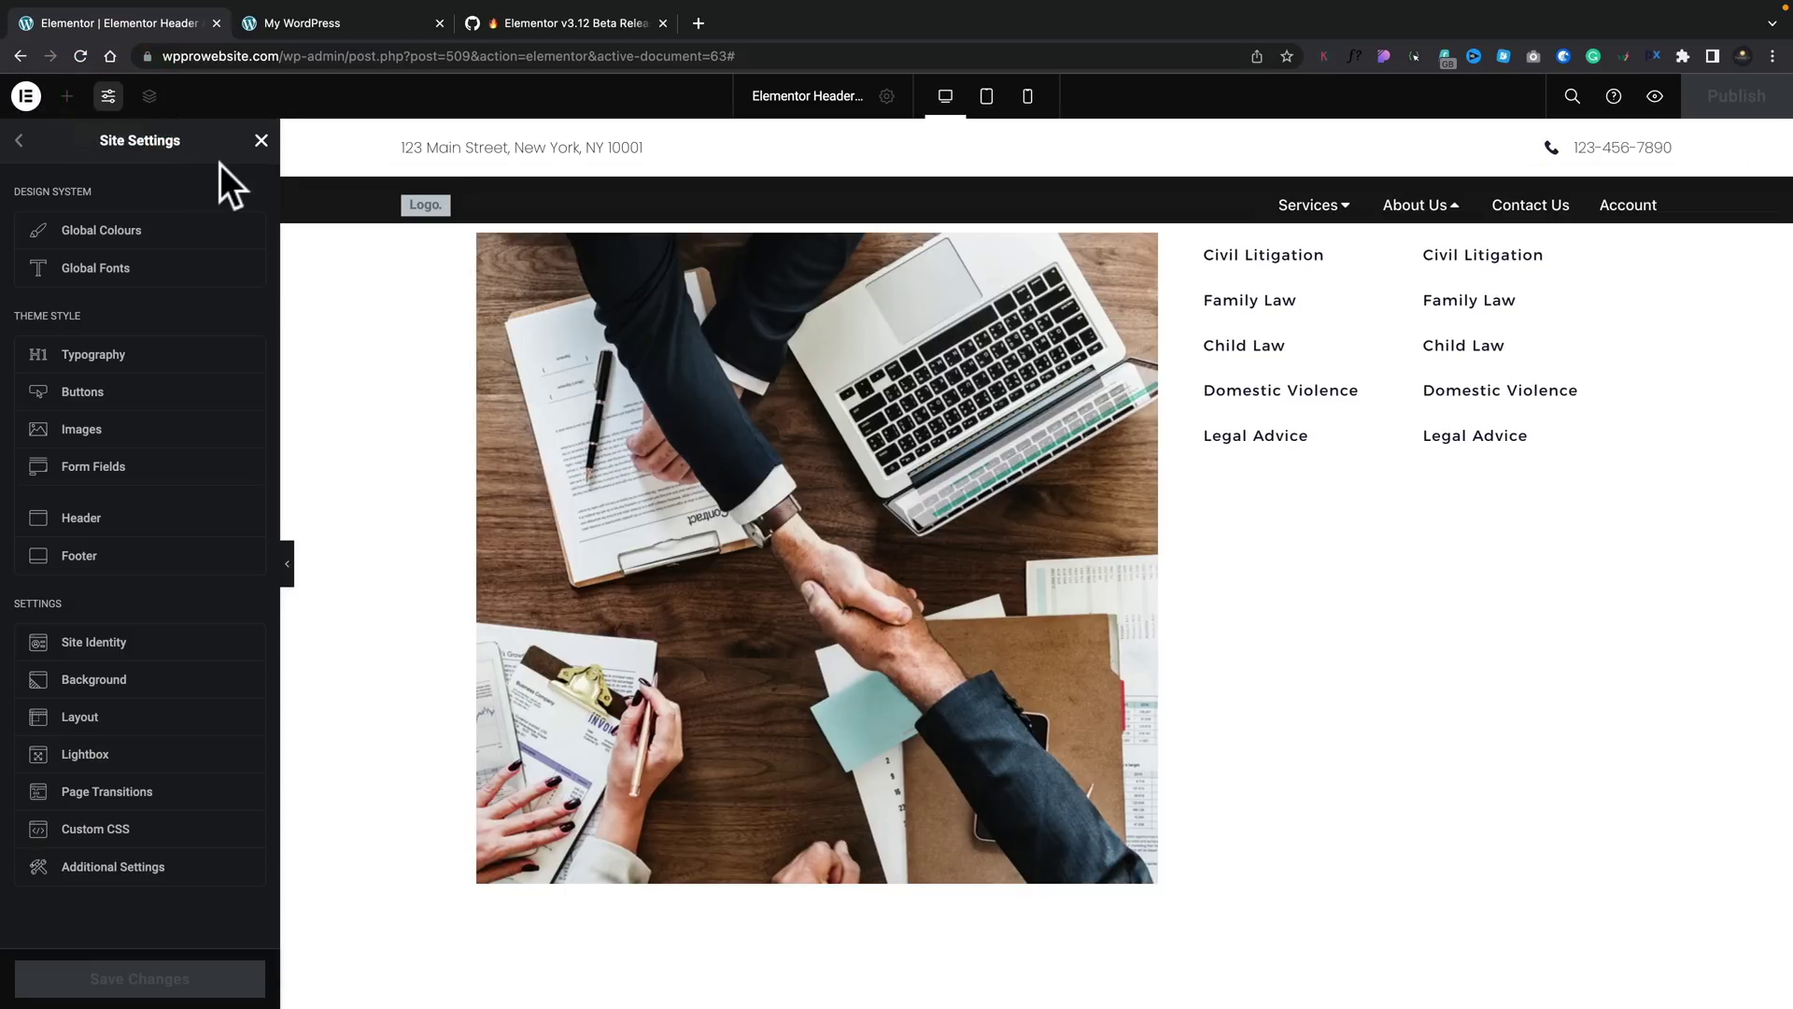
Close Site Settings back to the widgets and toggle the Structure tree off and on again.
{"action": "left_click", "coordinate": [262, 140]}
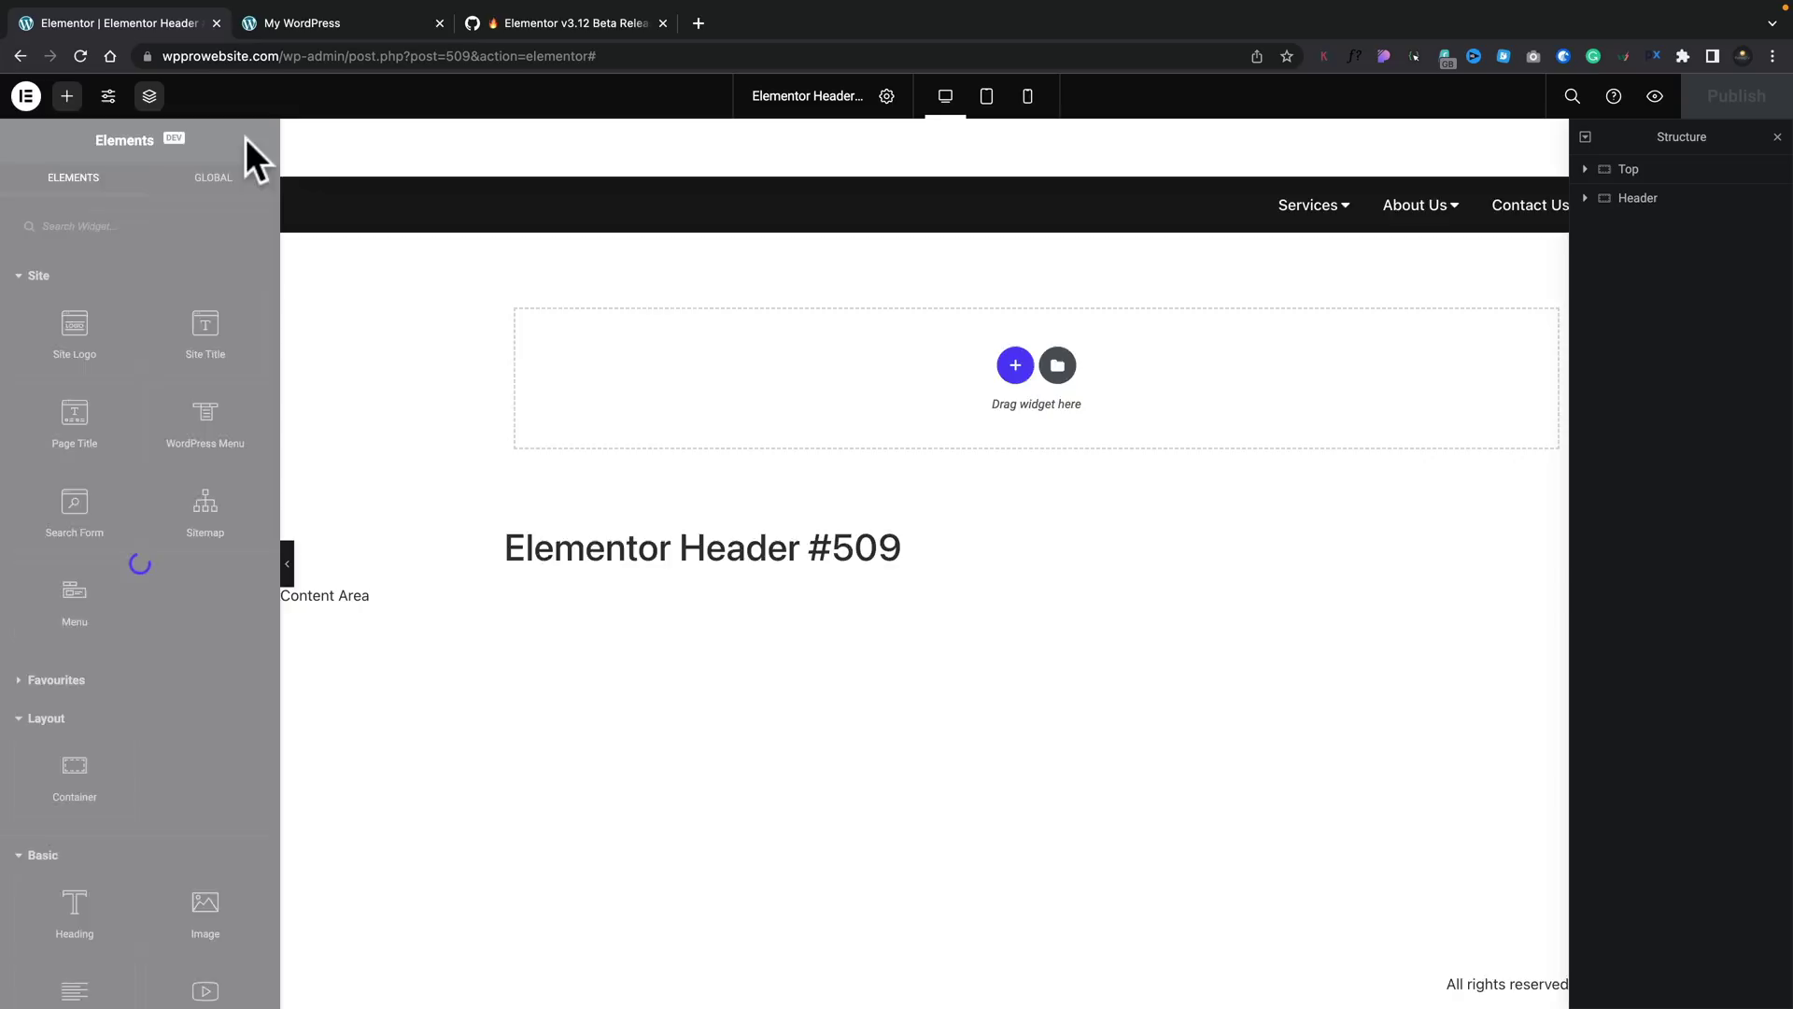
{"action": "left_click", "coordinate": [149, 97]}
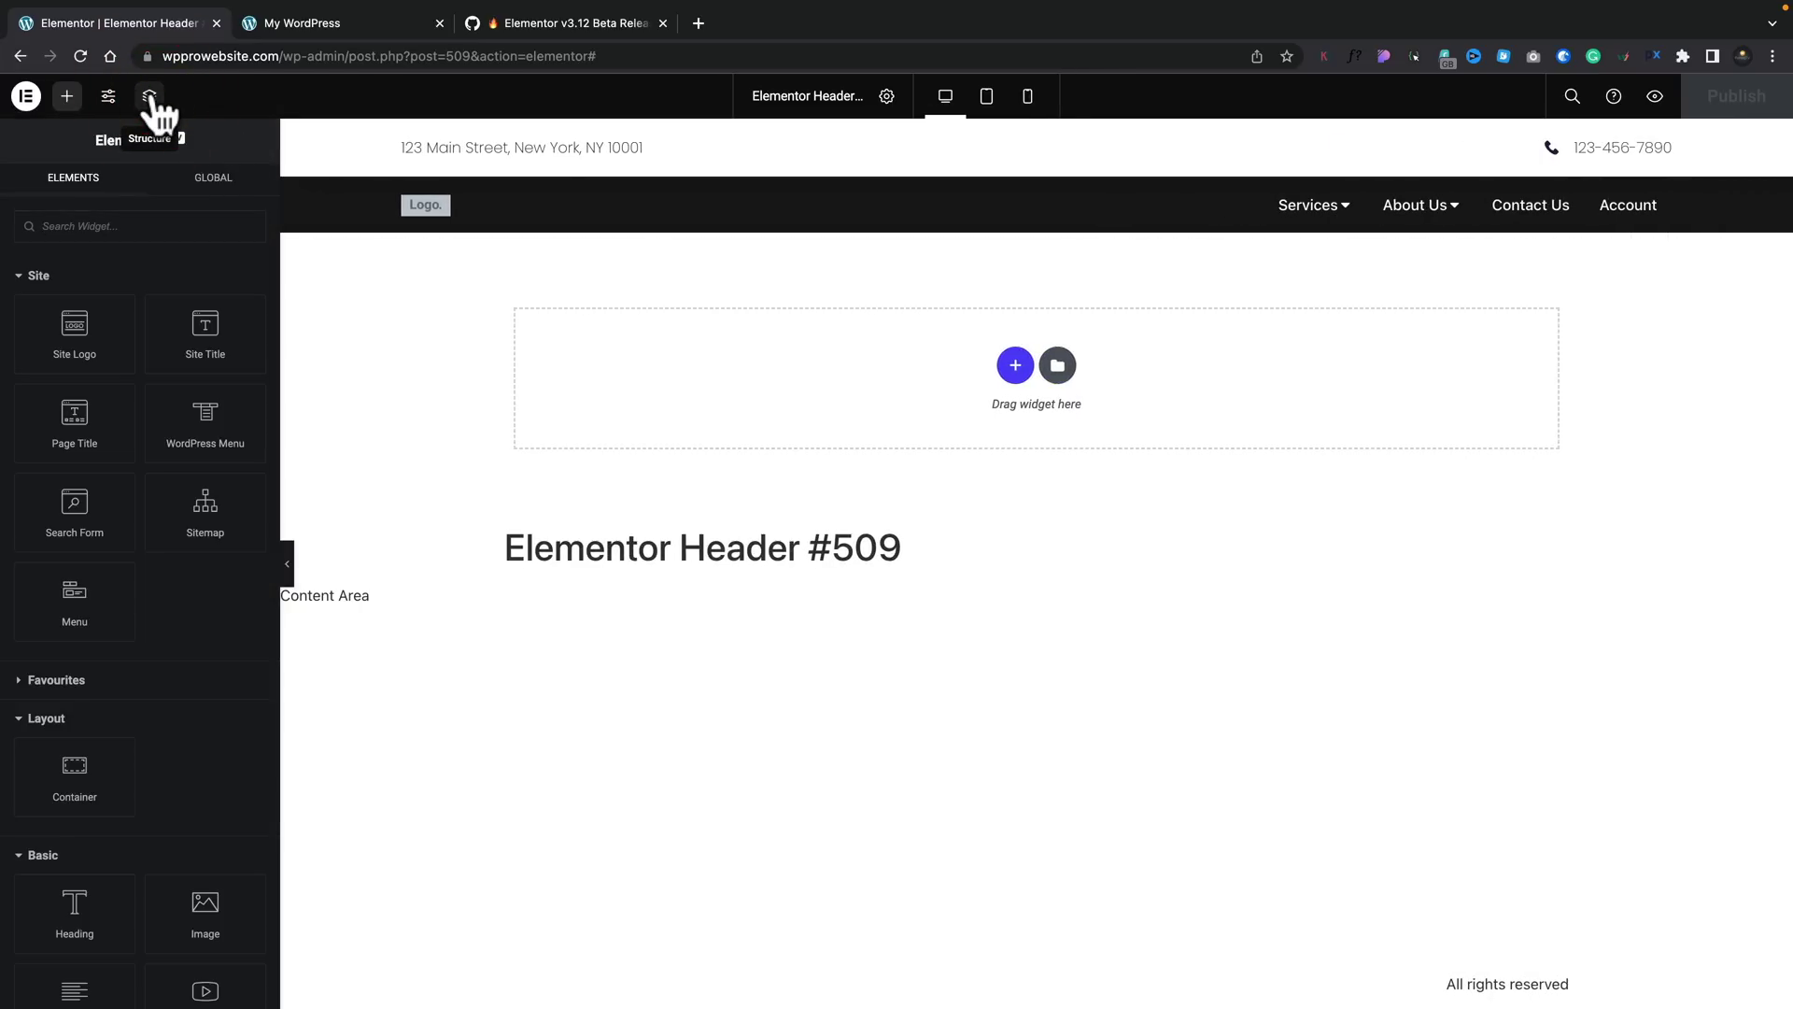
{"action": "left_click", "coordinate": [149, 97]}
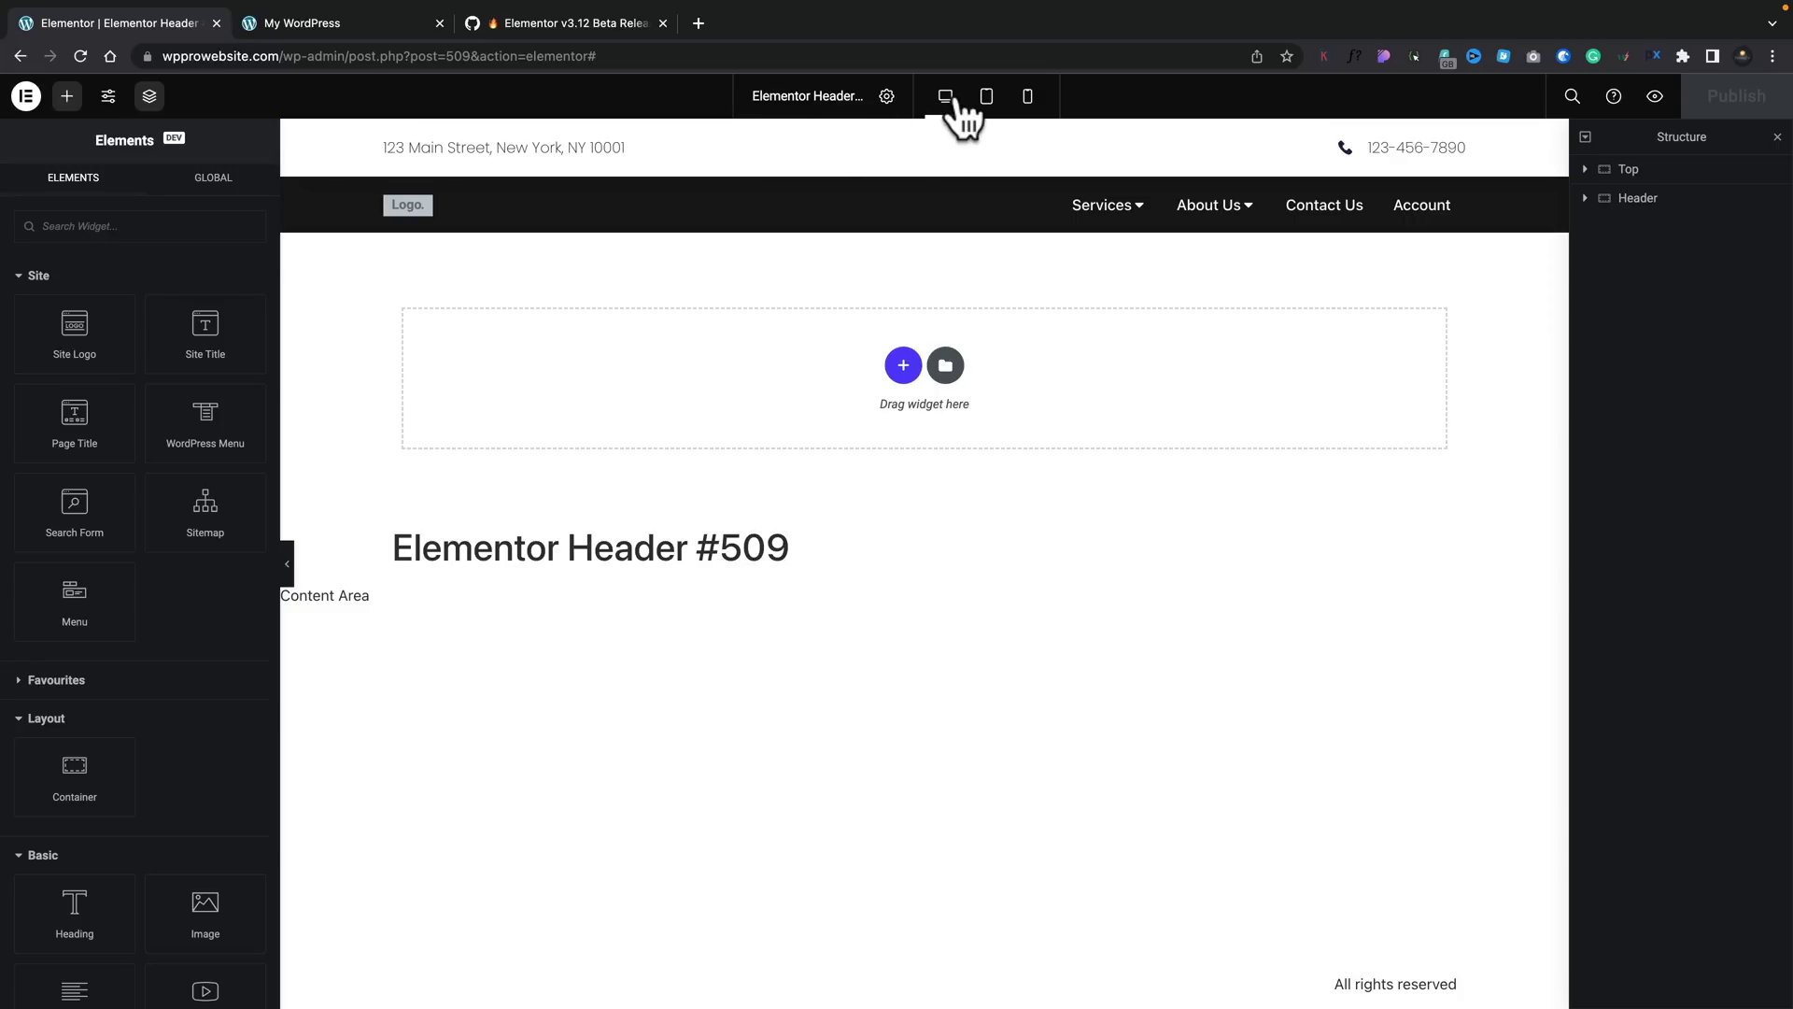
Preview the header at tablet and mobile widths, return to desktop, and open Header #509 settings.
{"action": "left_click", "coordinate": [989, 99]}
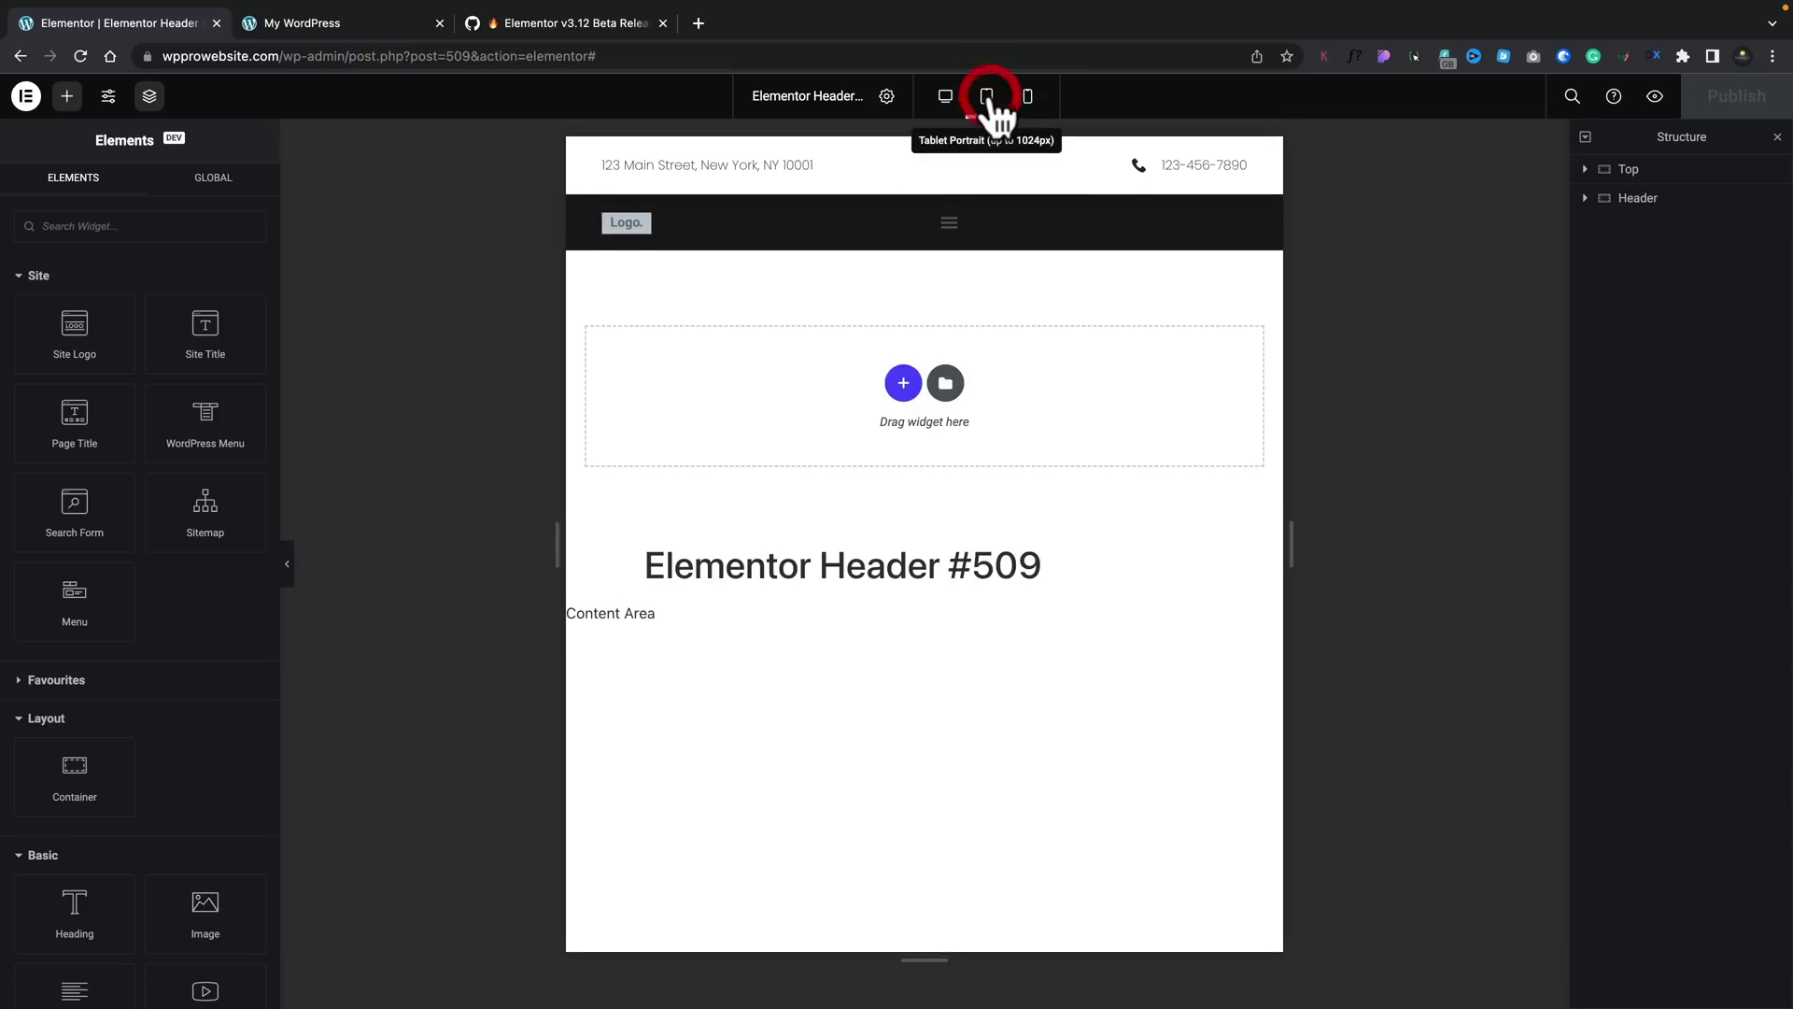
{"action": "left_click", "coordinate": [1027, 99]}
{"action": "left_click", "coordinate": [945, 96]}
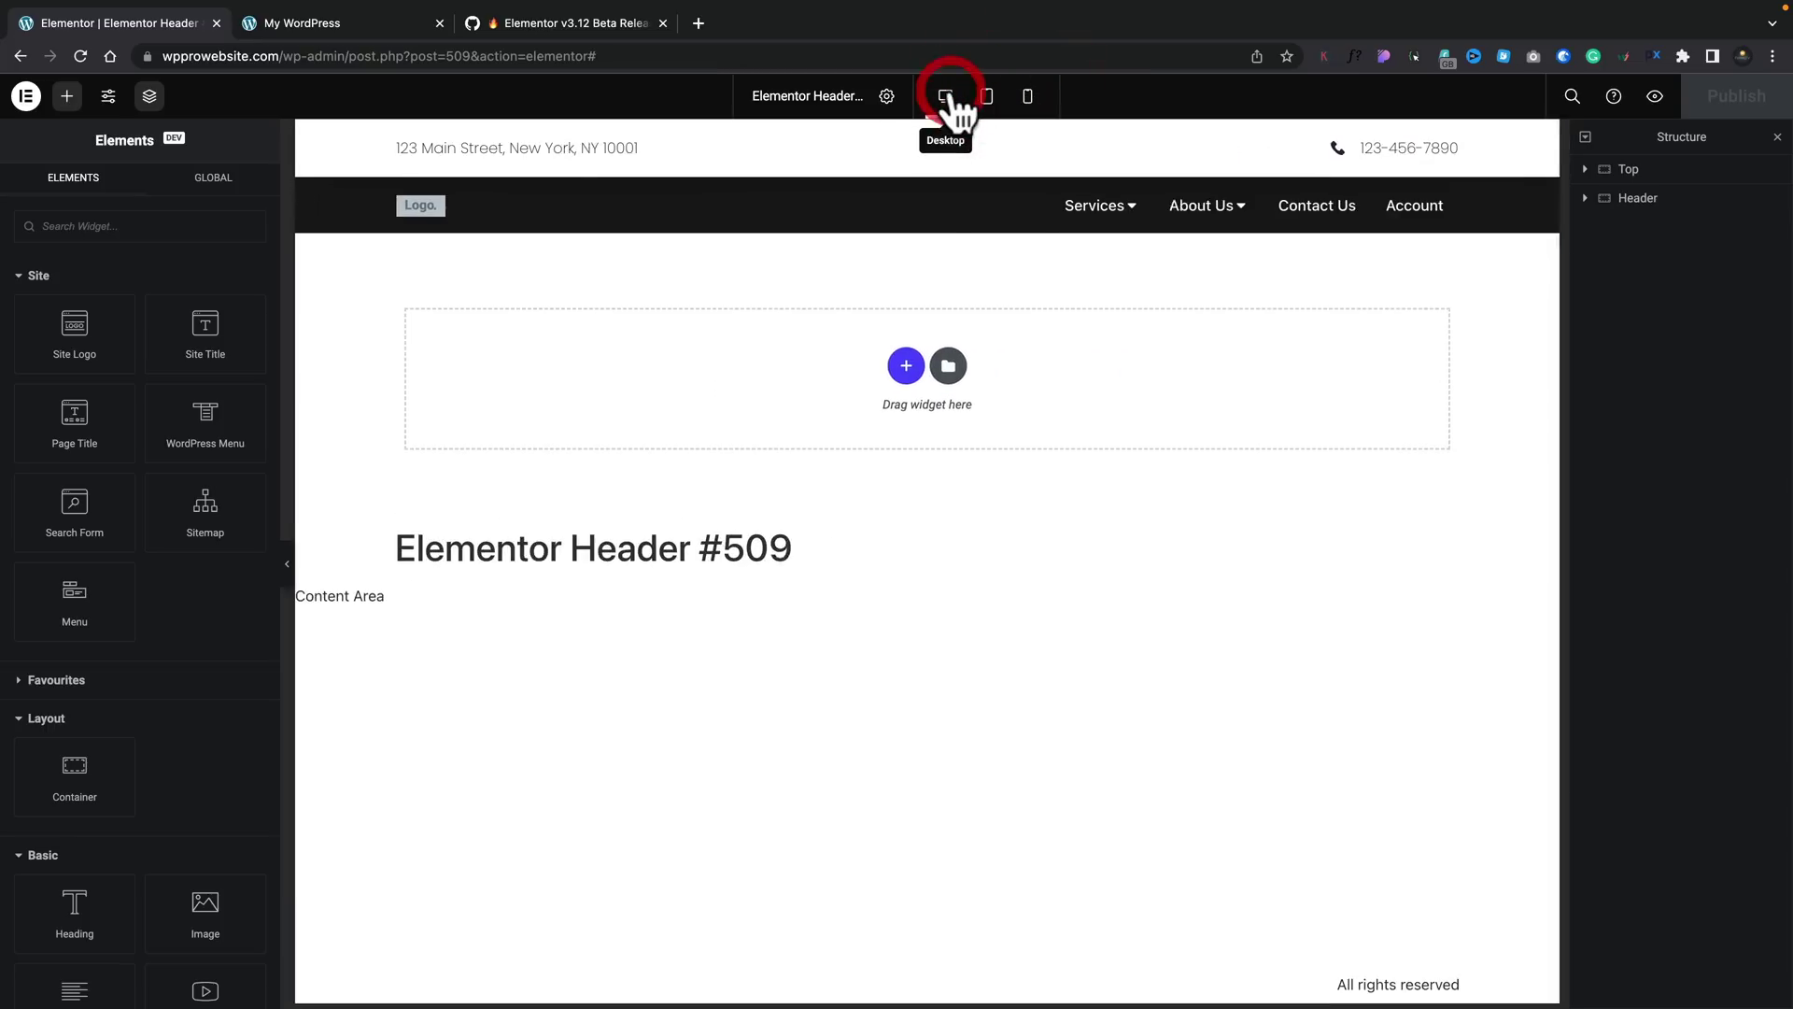
{"action": "left_click", "coordinate": [887, 96]}
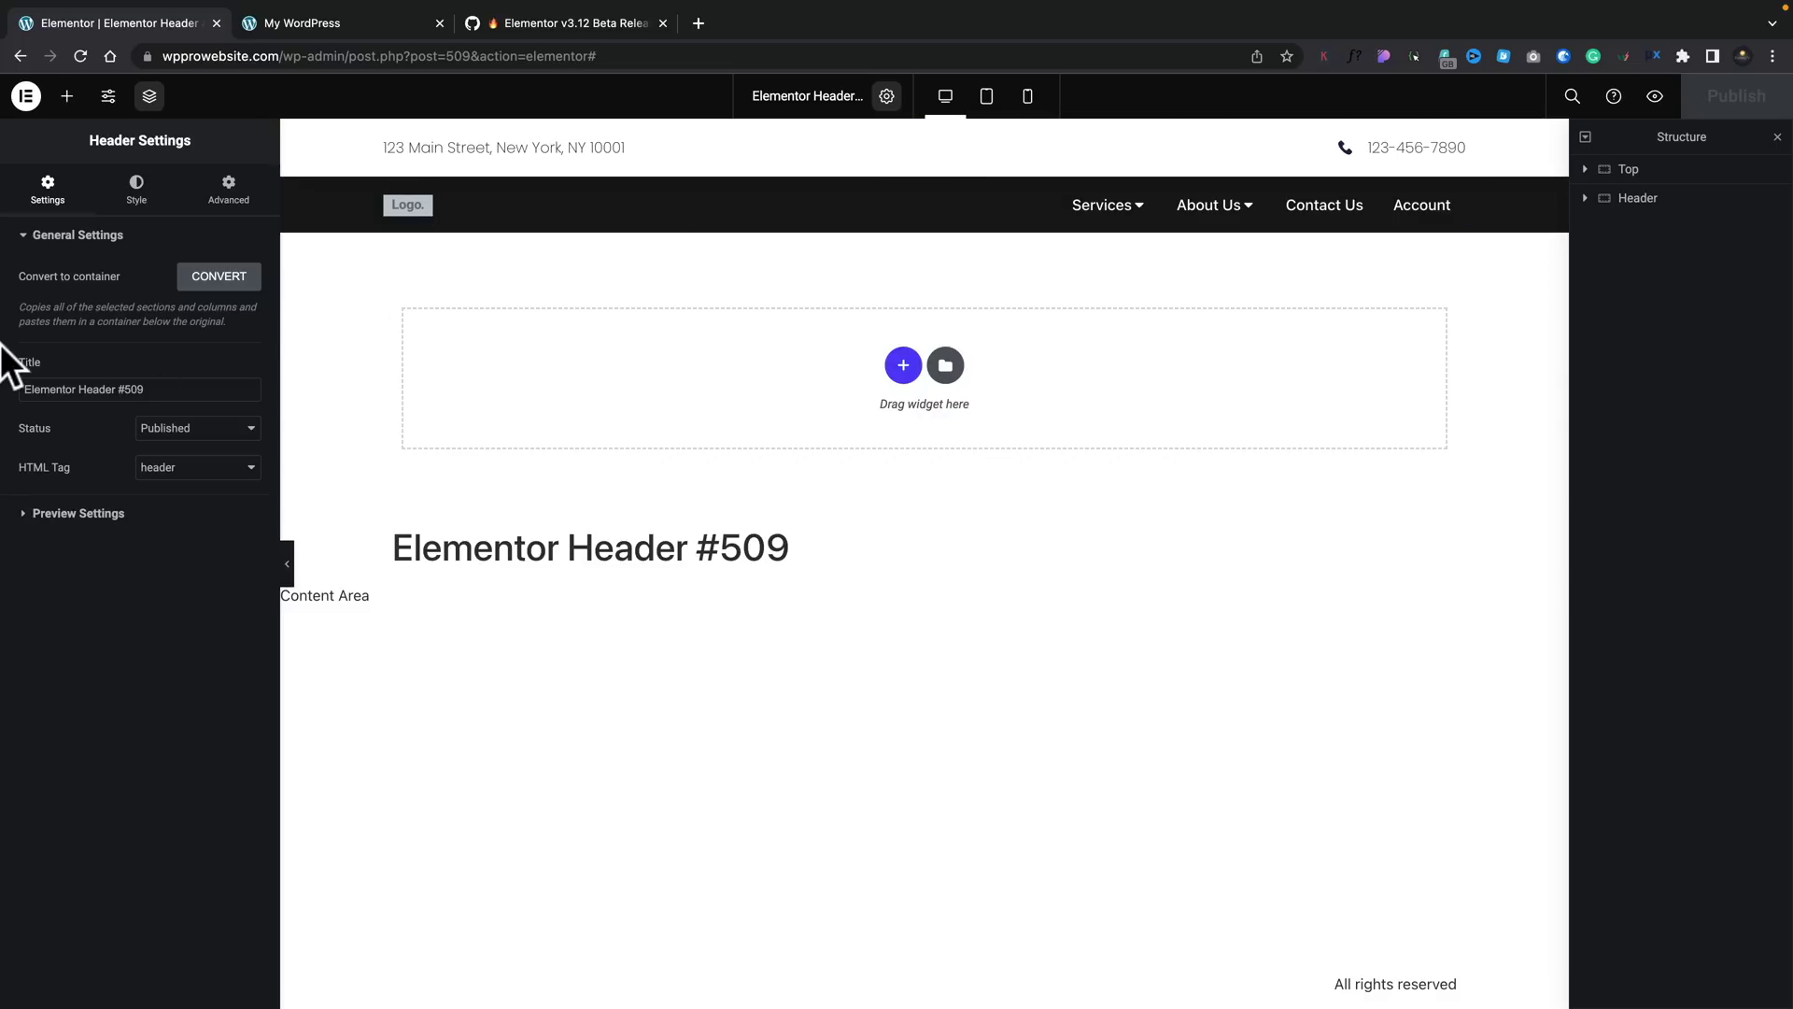
{"action": "left_click", "coordinate": [27, 99]}
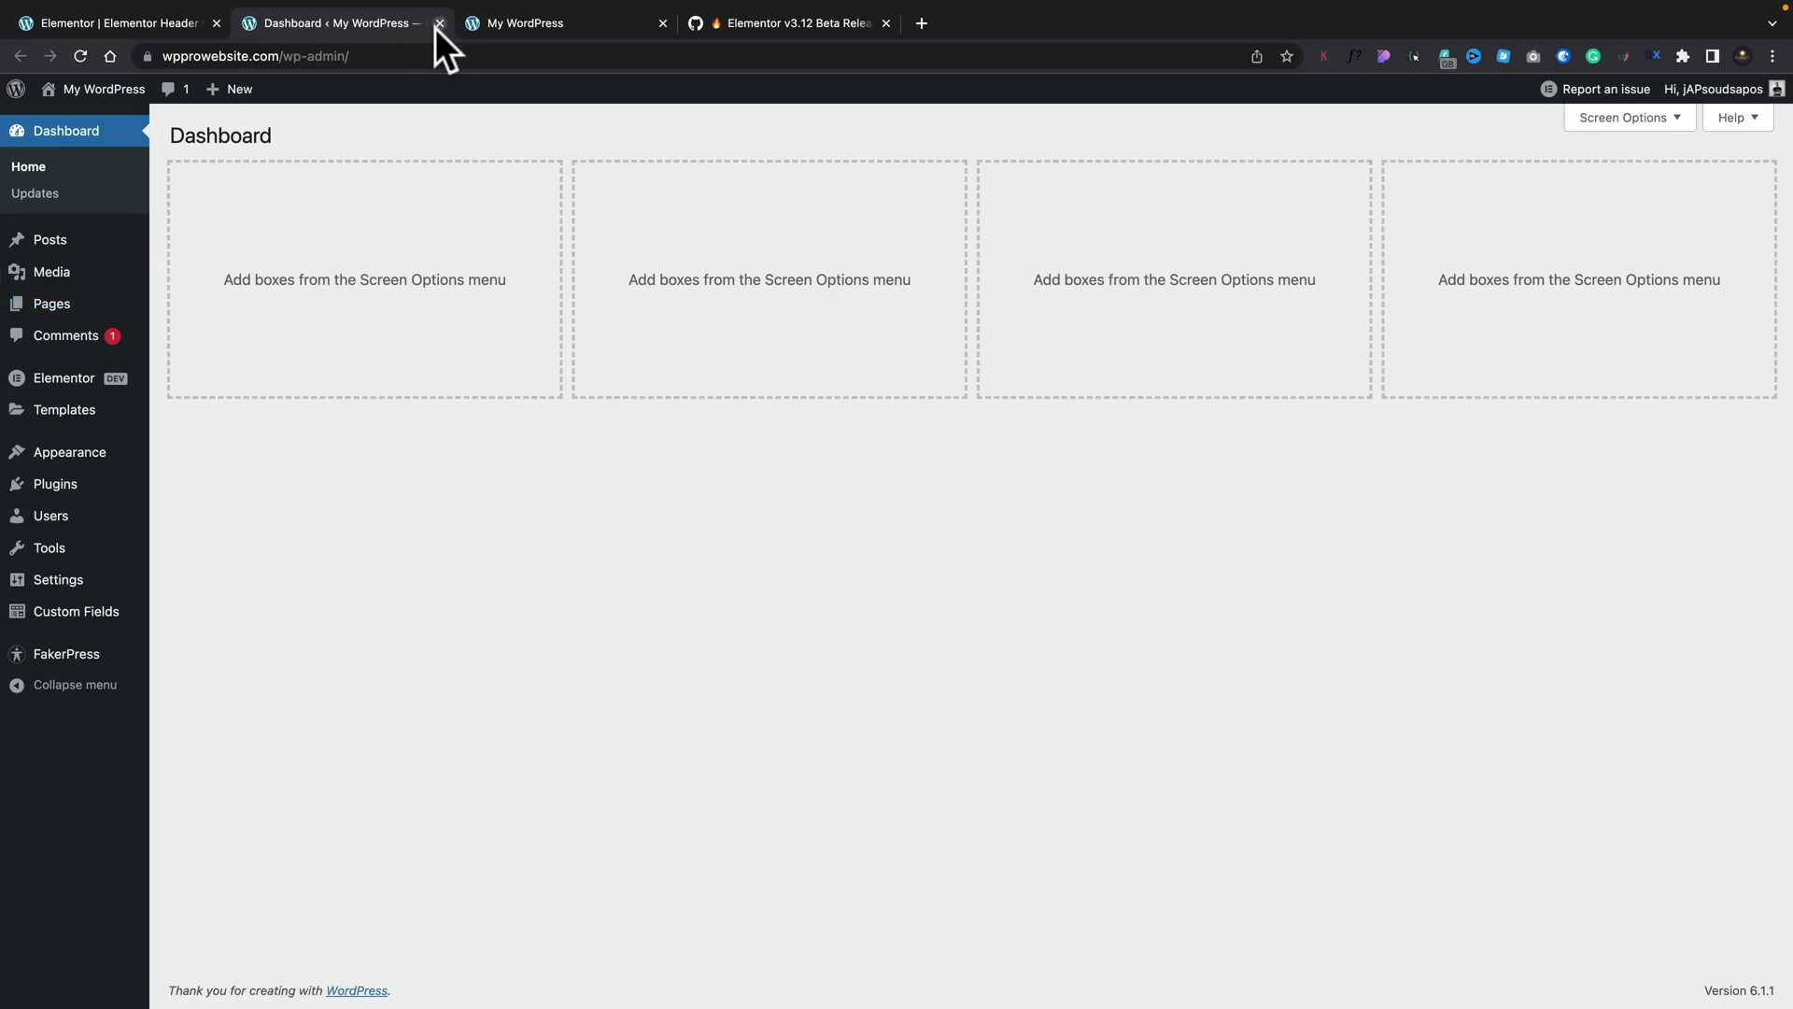
{"action": "left_click", "coordinate": [439, 22]}
{"action": "left_click", "coordinate": [166, 20]}
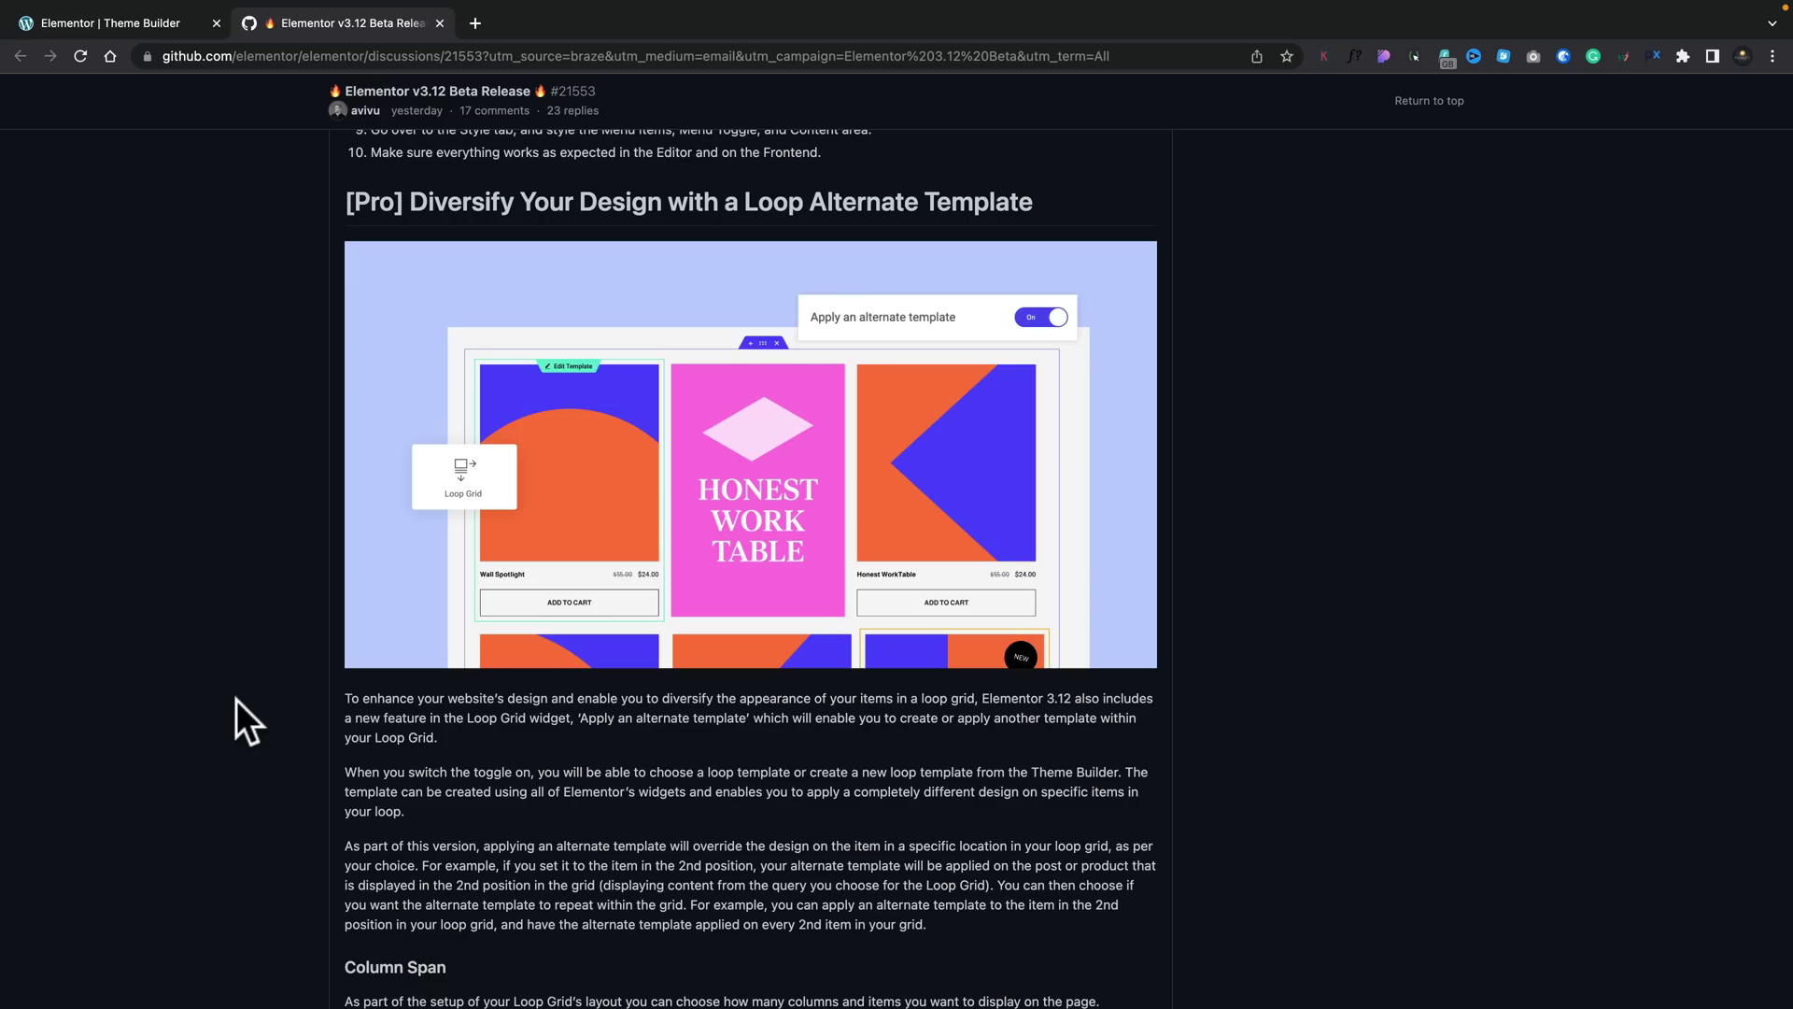
Switch to the Elementor Theme Builder browser tab.
{"action": "left_click", "coordinate": [153, 24]}
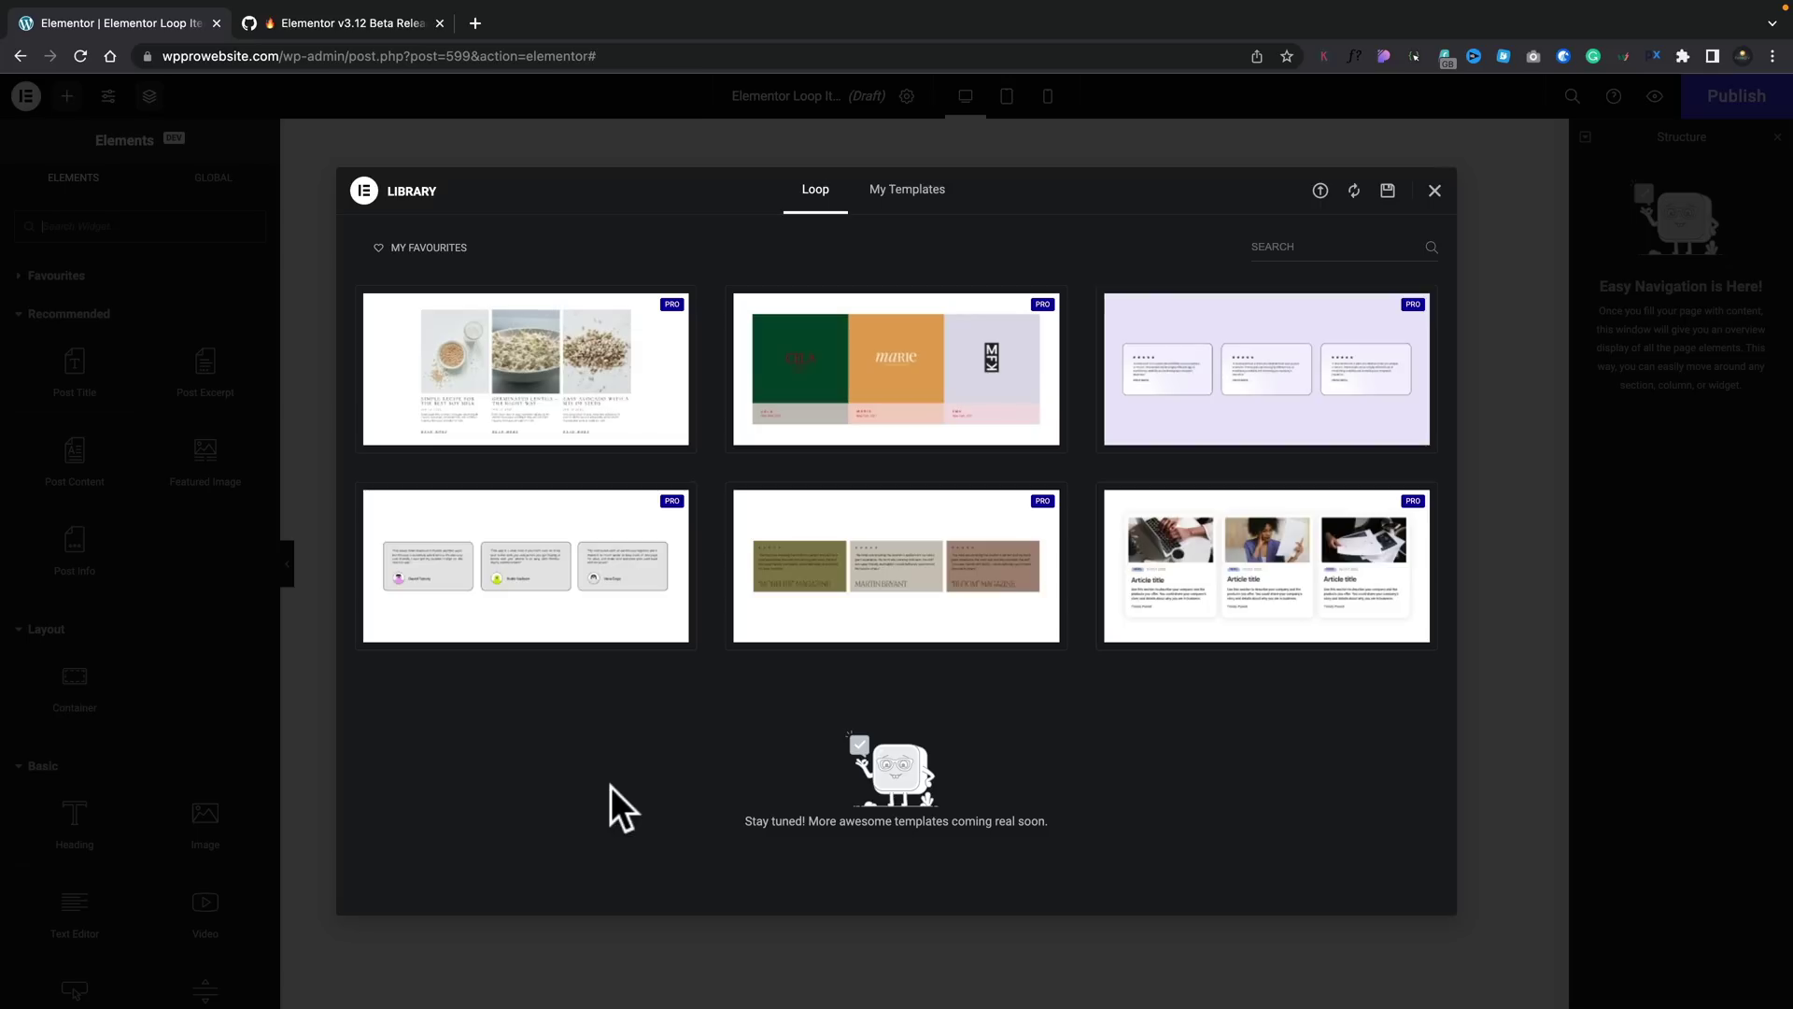
Insert the first Library Loop design (image, title, date, Read More) and apply its page settings.
{"action": "mouse_move", "coordinate": [529, 399]}
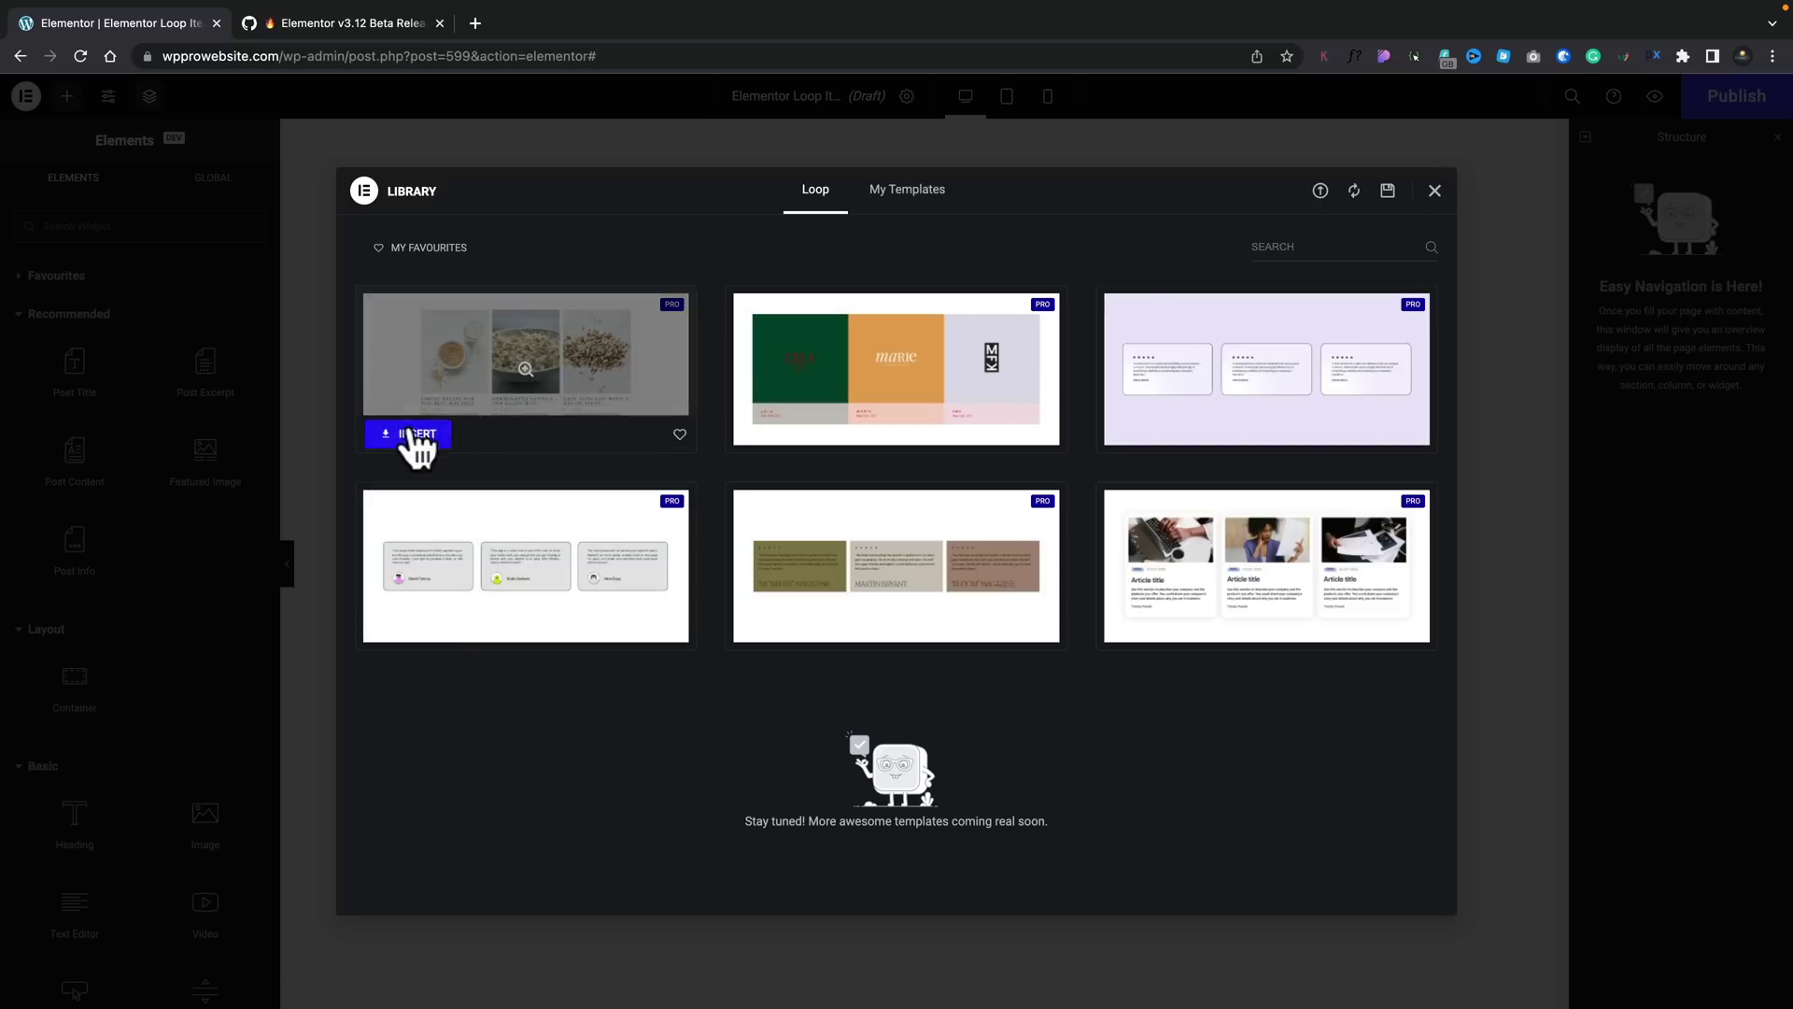
{"action": "left_click", "coordinate": [411, 436]}
{"action": "left_click", "coordinate": [1037, 589]}
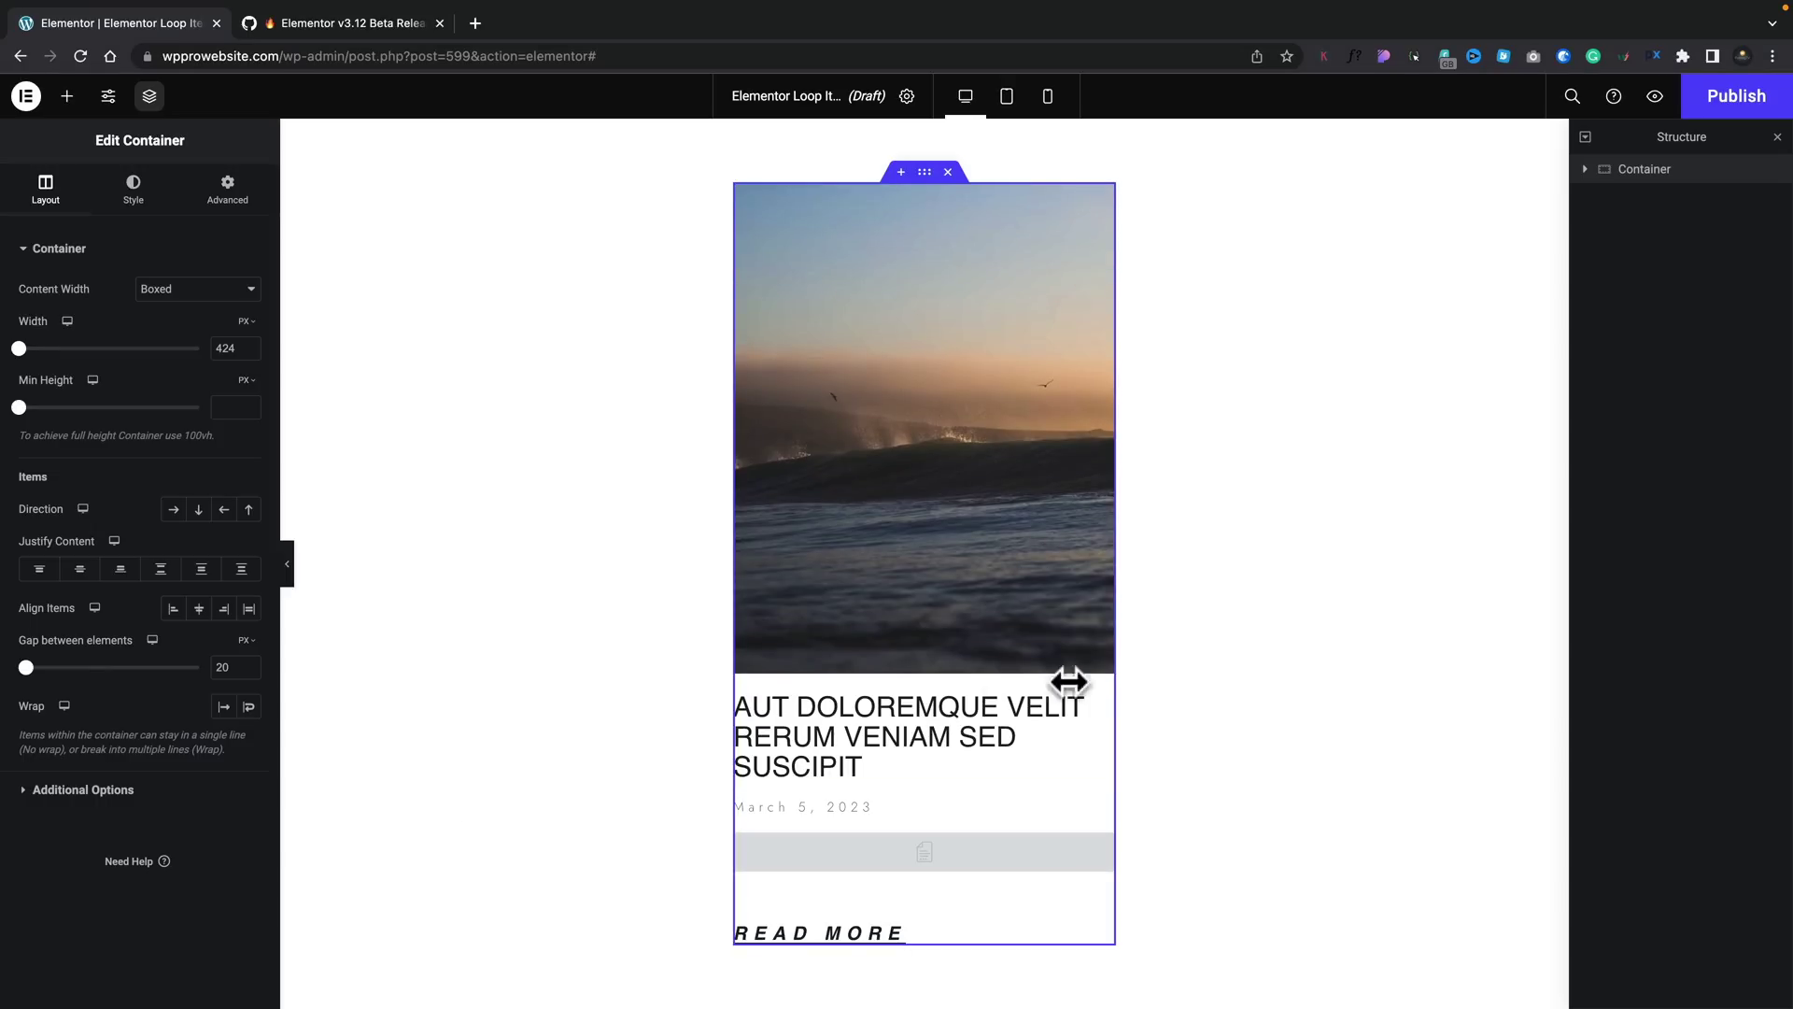
Give the post title Secondary-based typography with -0.5 px letter spacing, then publish Loop Item #599.
{"action": "left_click", "coordinate": [964, 703]}
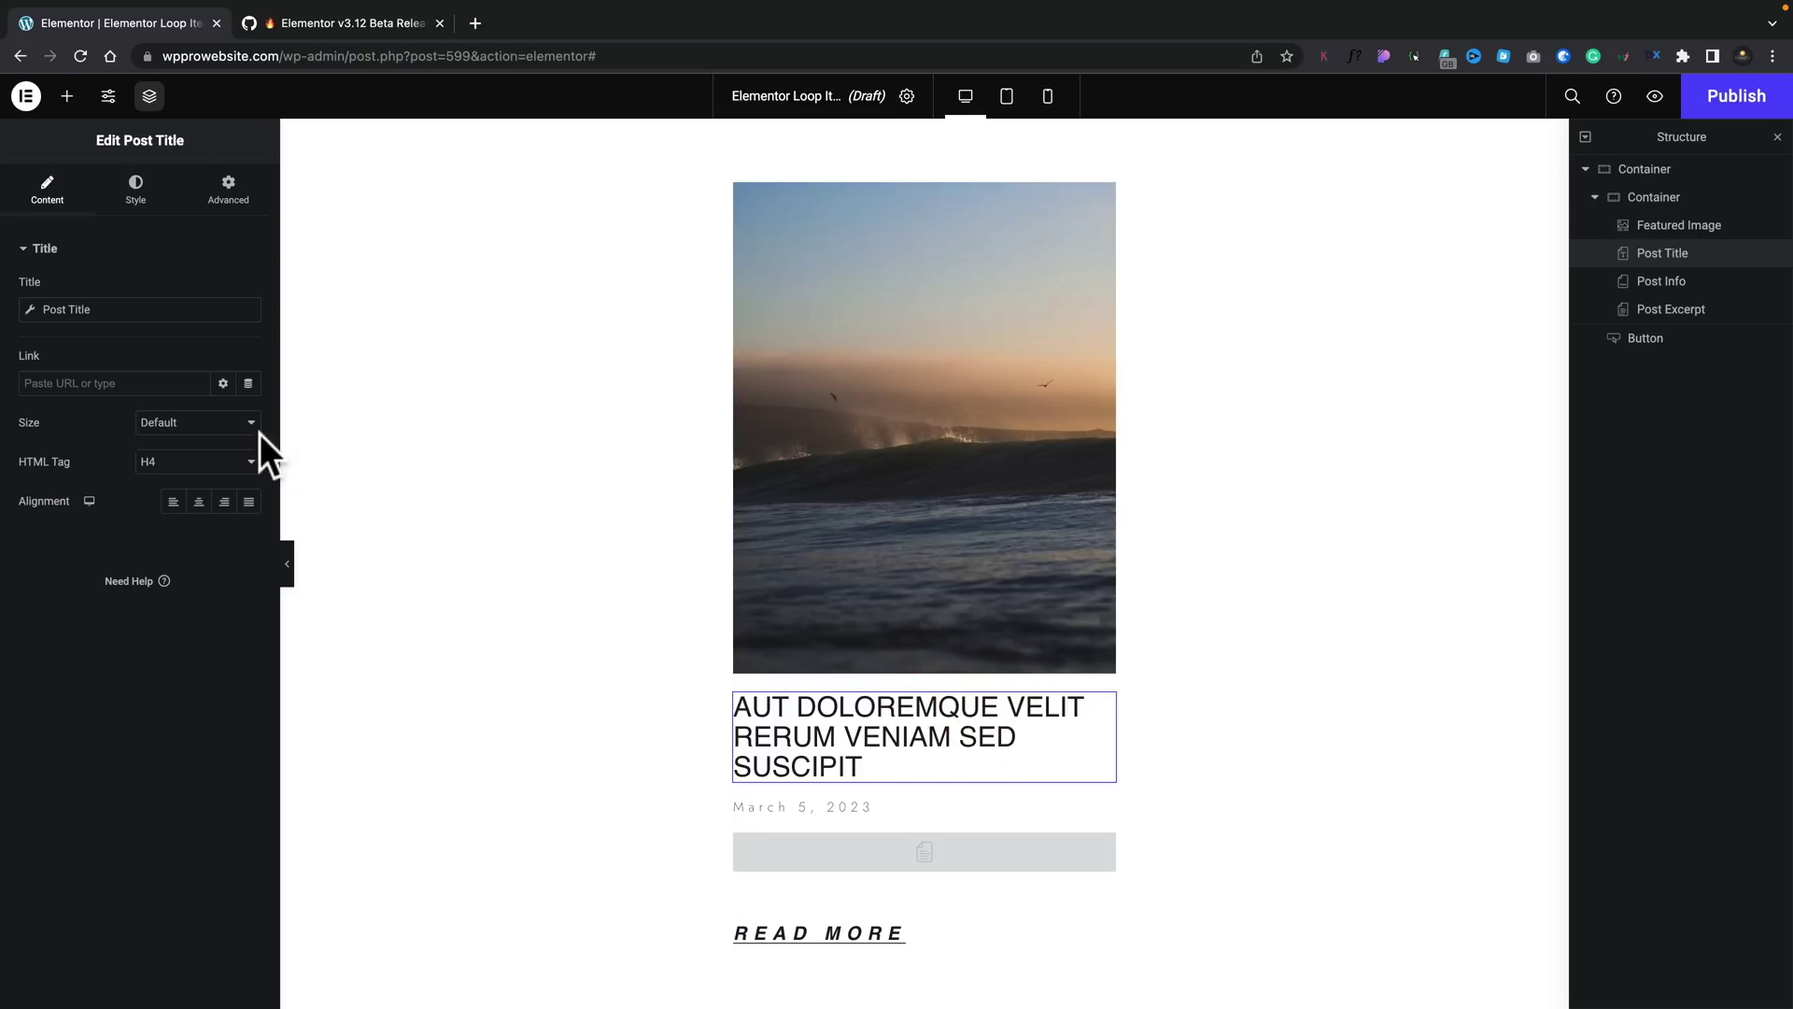
{"action": "left_click", "coordinate": [136, 192]}
{"action": "left_click", "coordinate": [224, 328]}
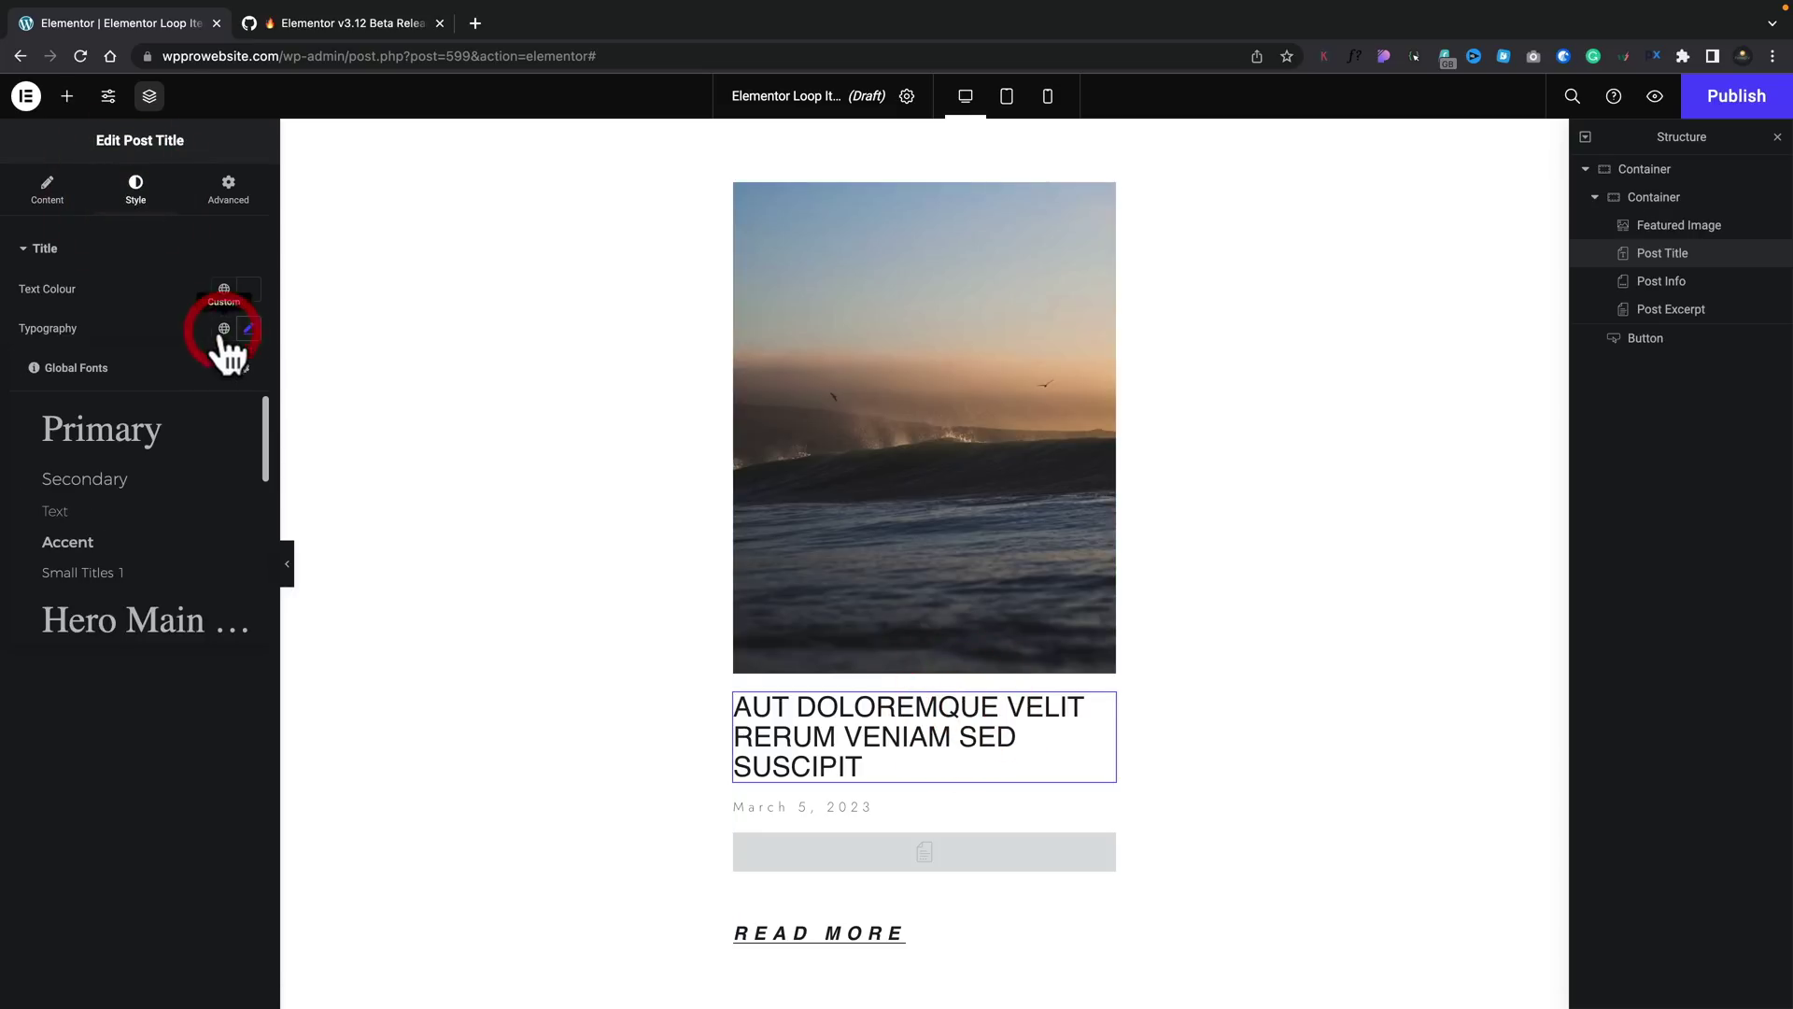
{"action": "left_click", "coordinate": [84, 479]}
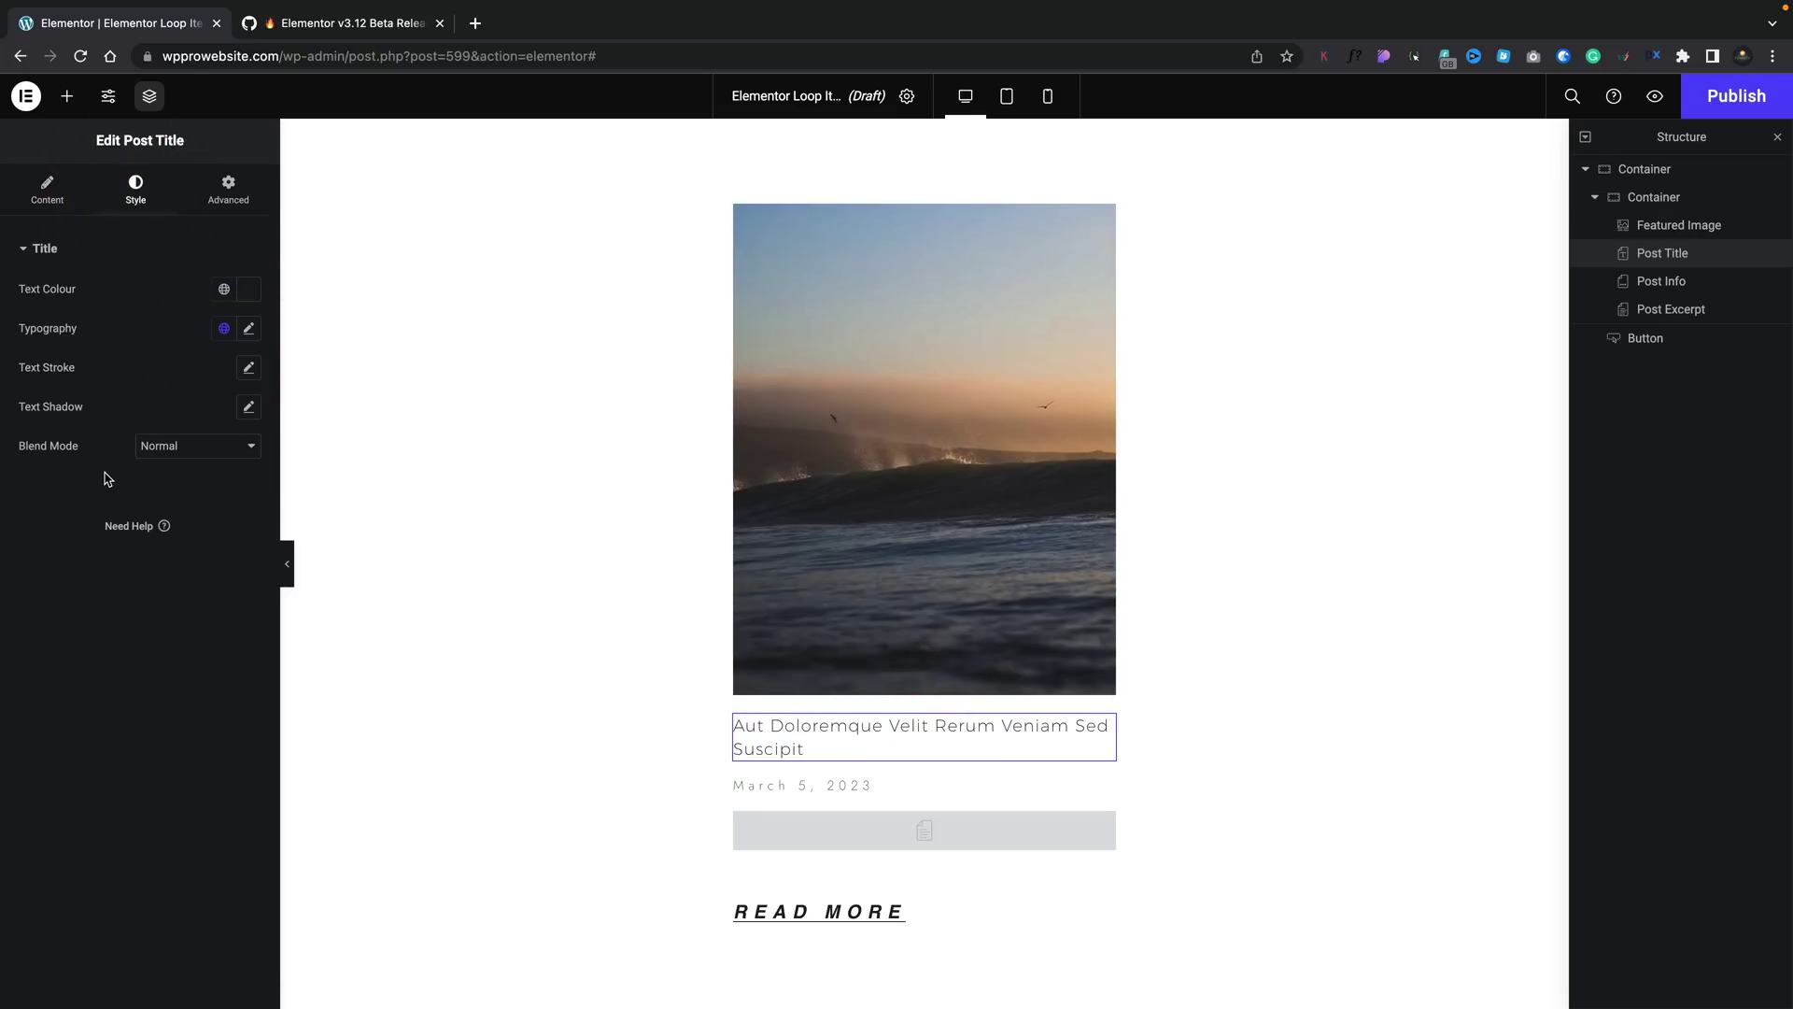
{"action": "left_click", "coordinate": [226, 329]}
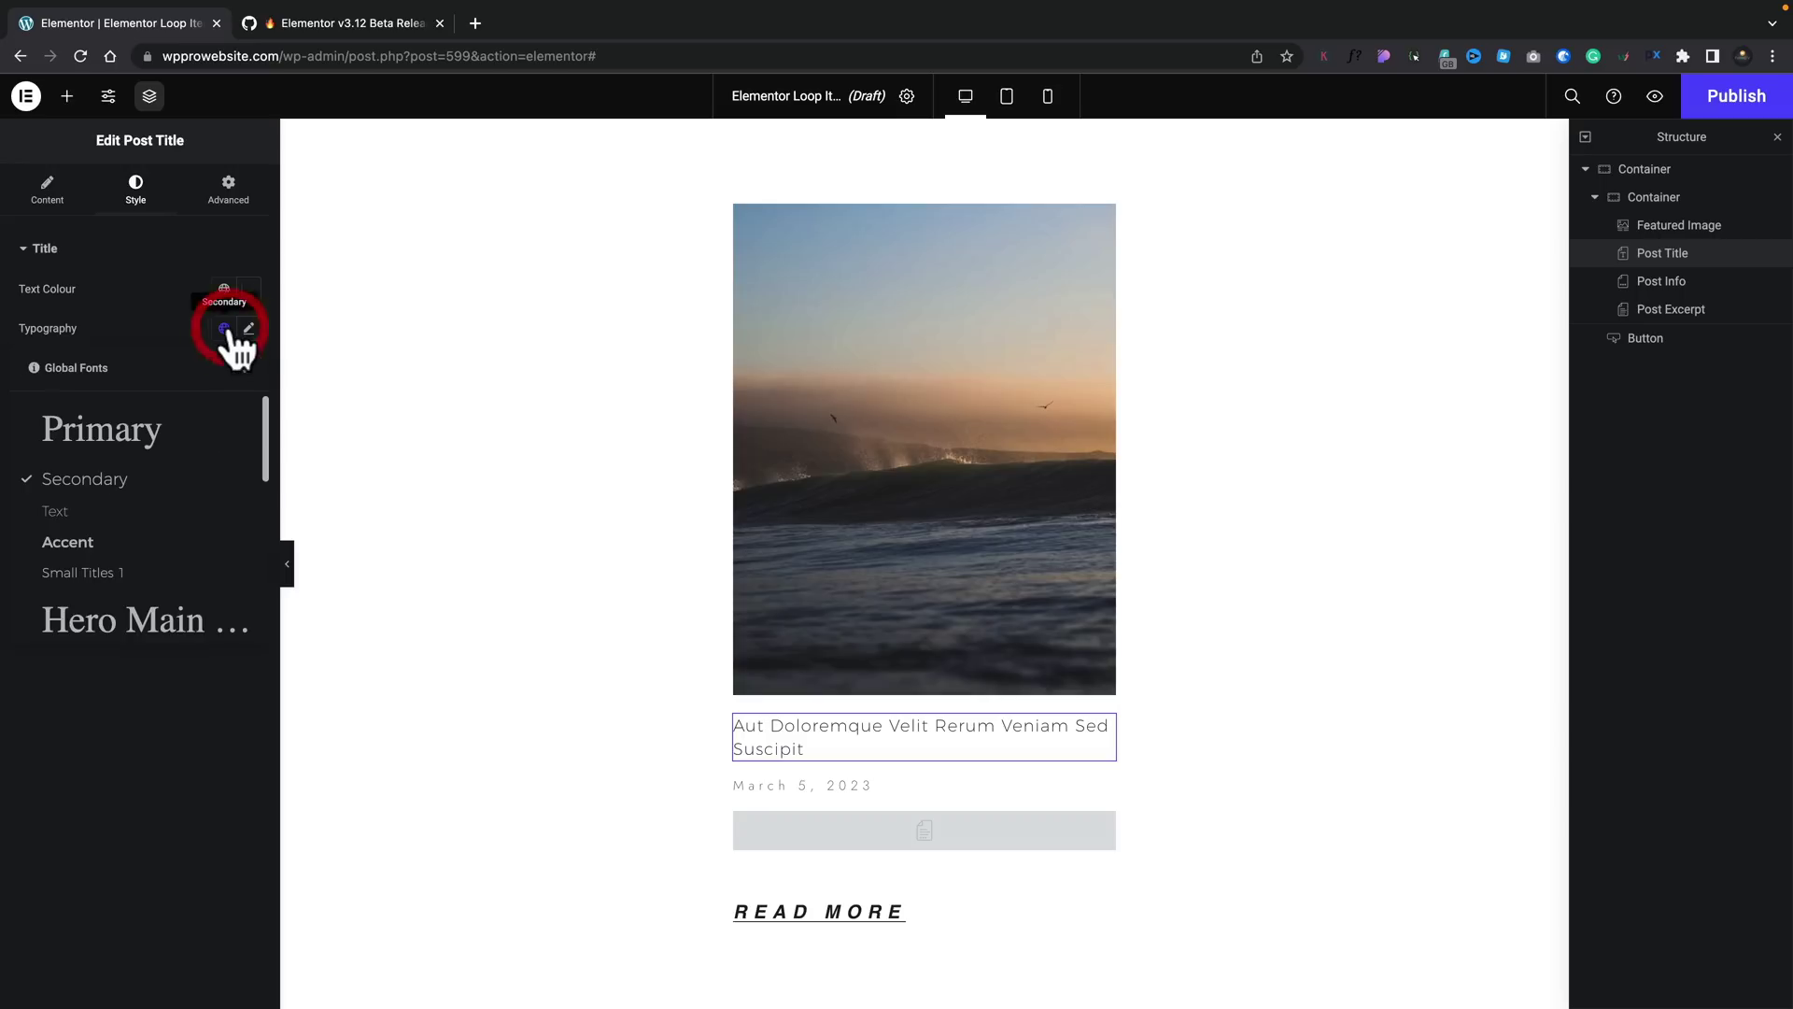
{"action": "left_click", "coordinate": [248, 329]}
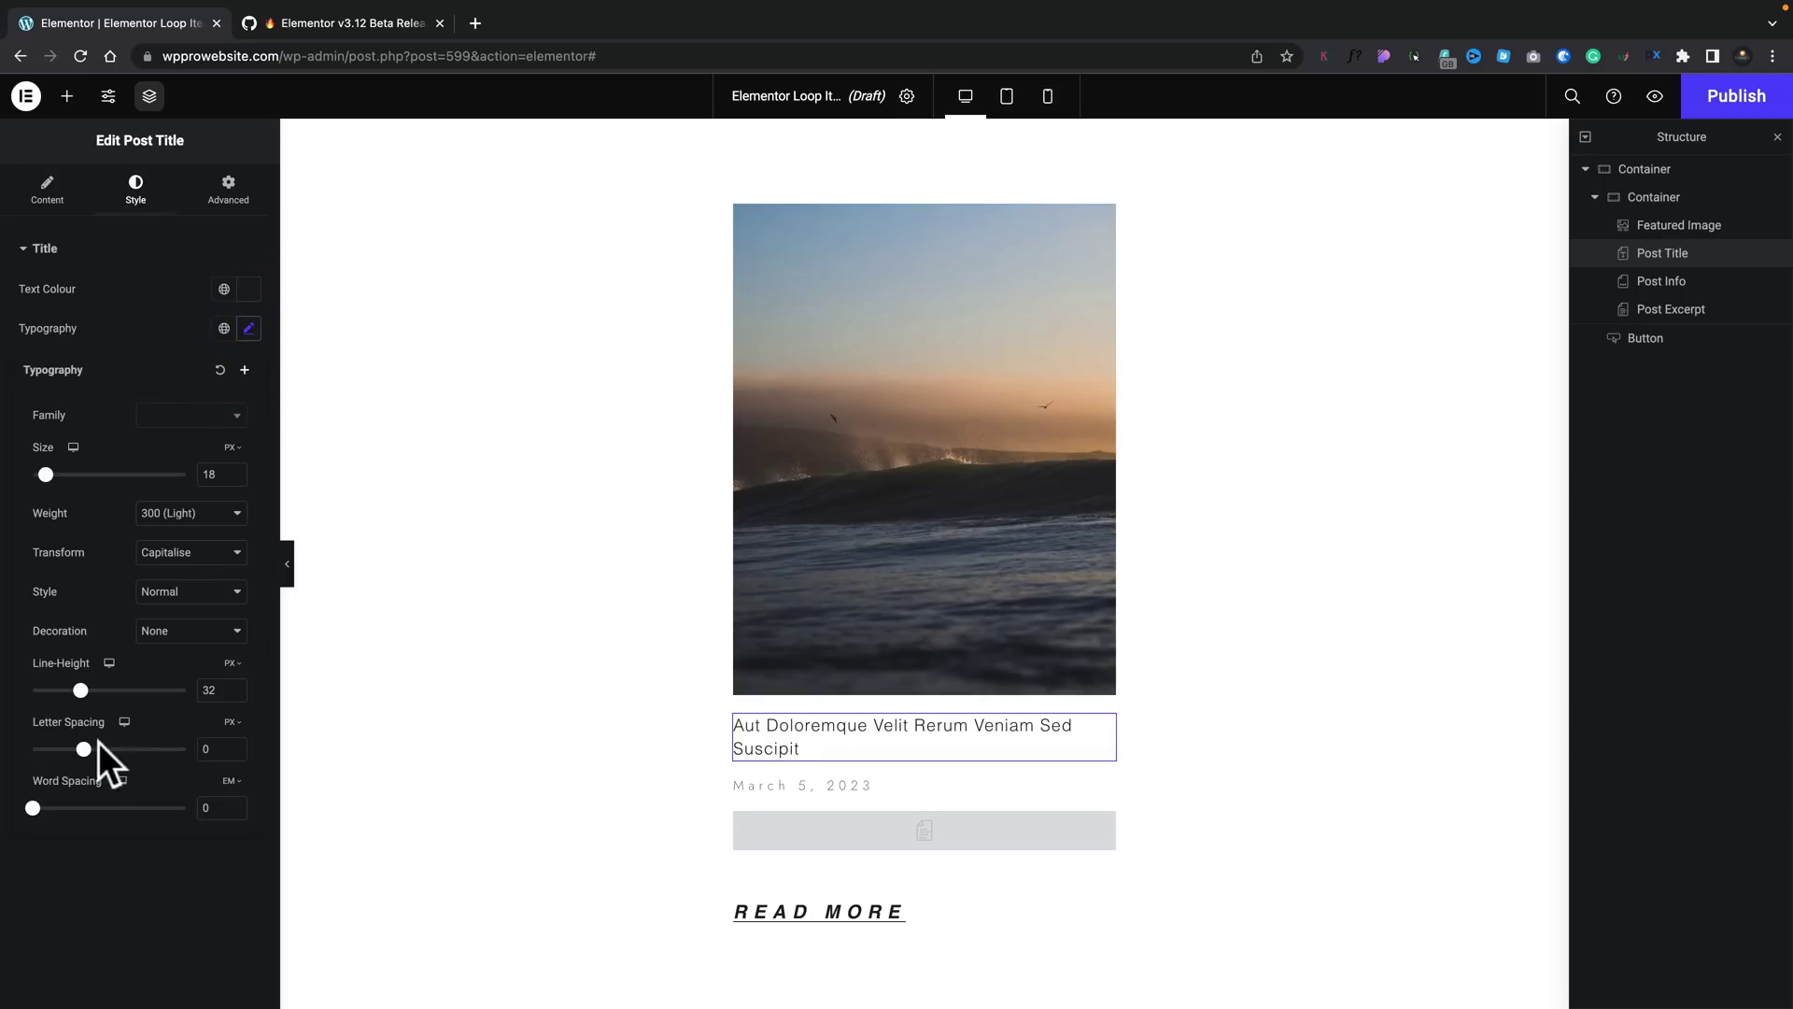
{"action": "left_click_drag", "start_coordinate": [83, 749], "coordinate": [78, 749]}
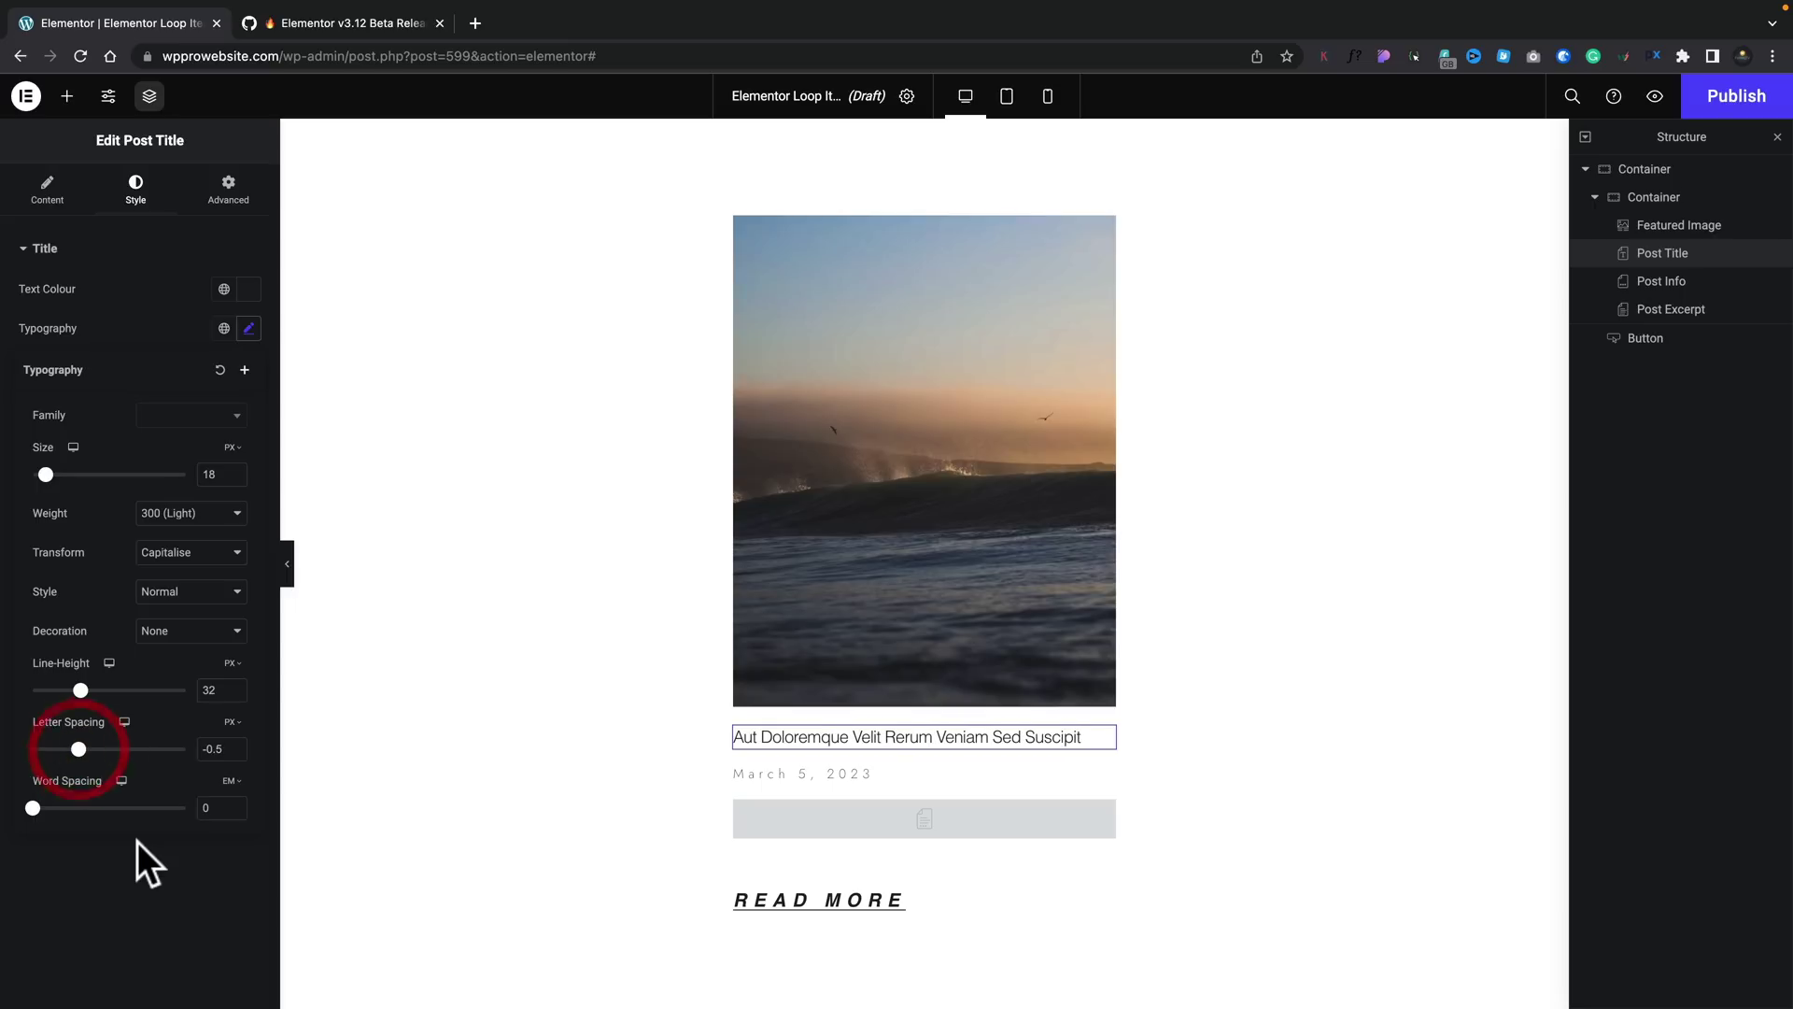
{"action": "left_click", "coordinate": [129, 871]}
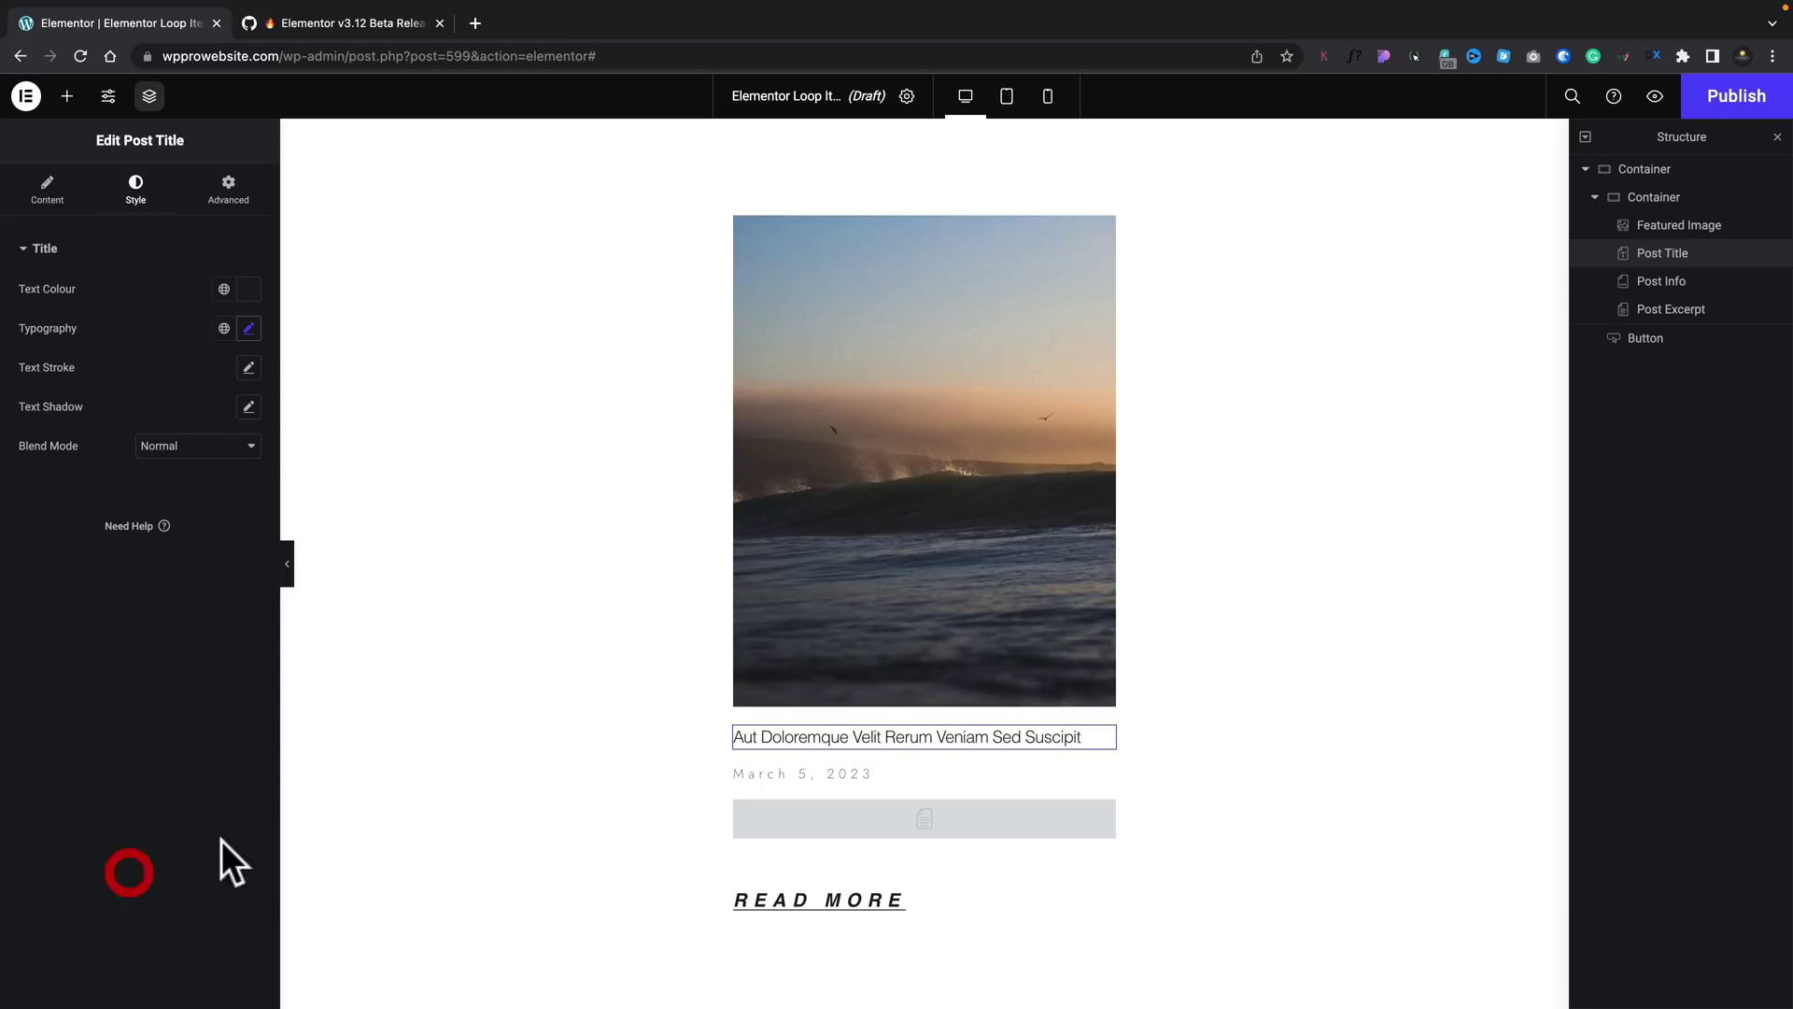
{"action": "left_click", "coordinate": [1729, 99]}
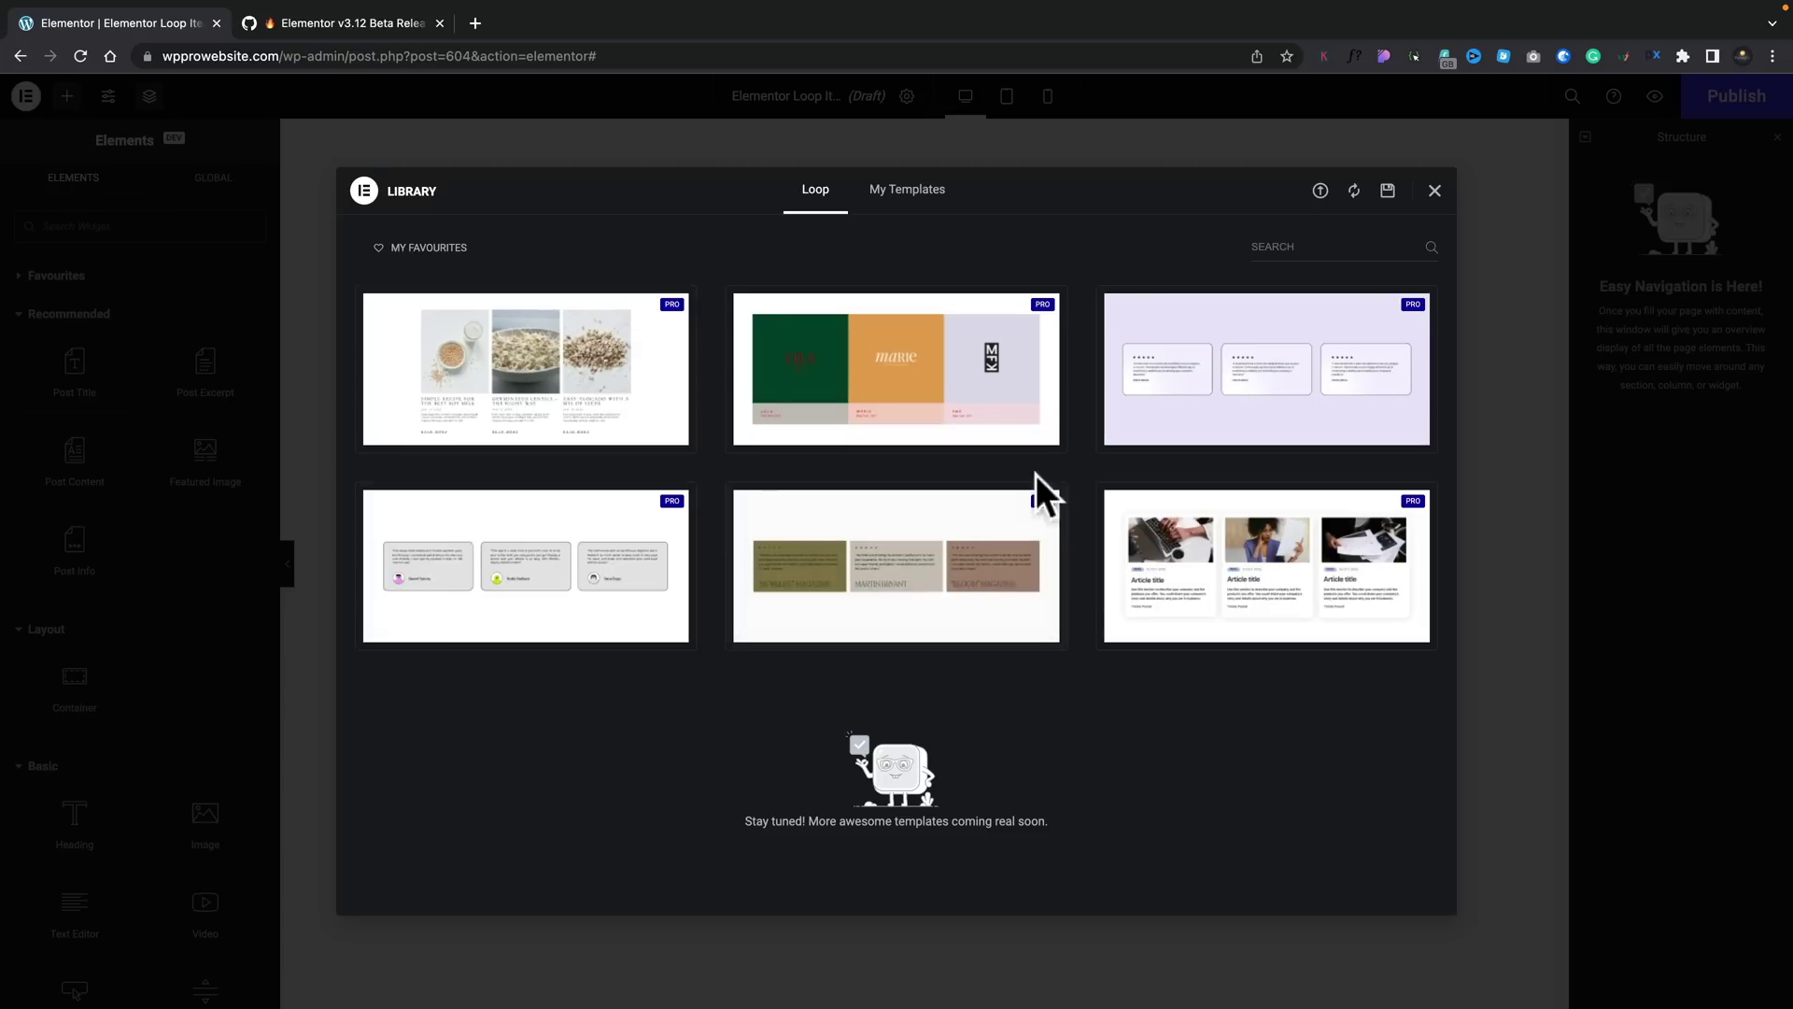
Insert a Library loop design into the second Loop Item, then review the saved Loop Item templates.
{"action": "mouse_move", "coordinate": [888, 338]}
{"action": "left_click", "coordinate": [779, 432]}
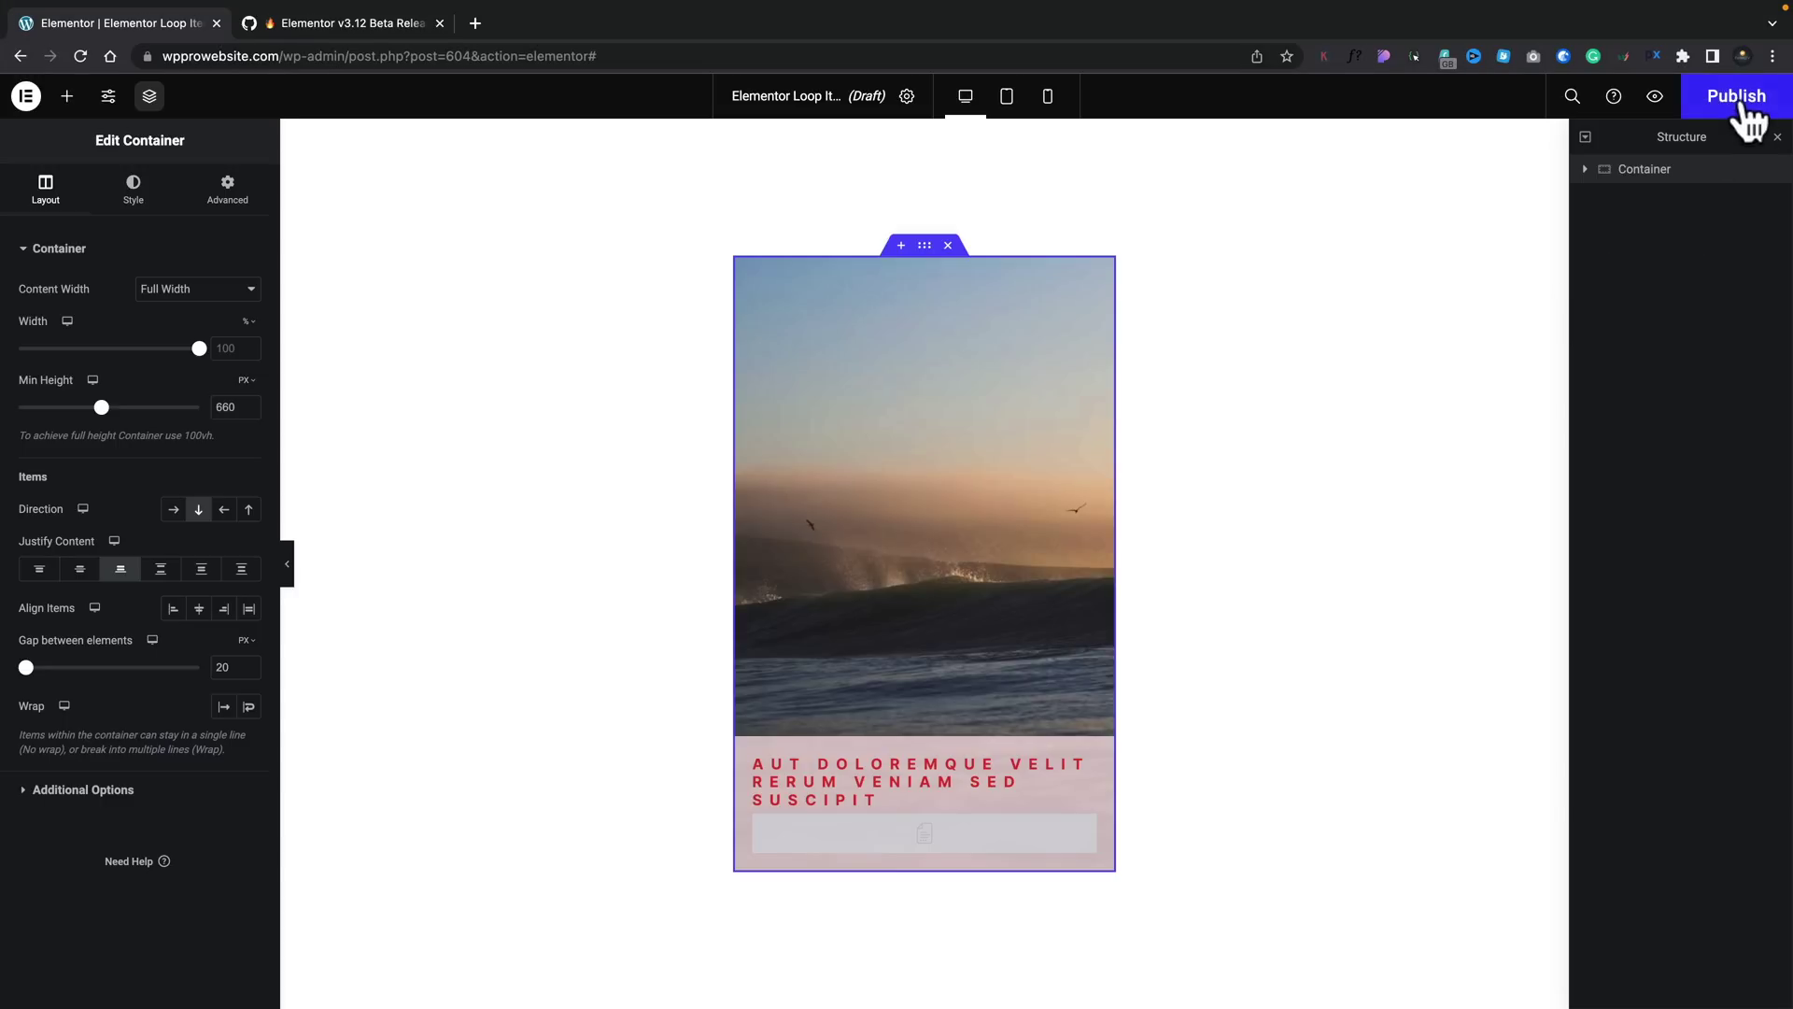
{"action": "left_click", "coordinate": [26, 96]}
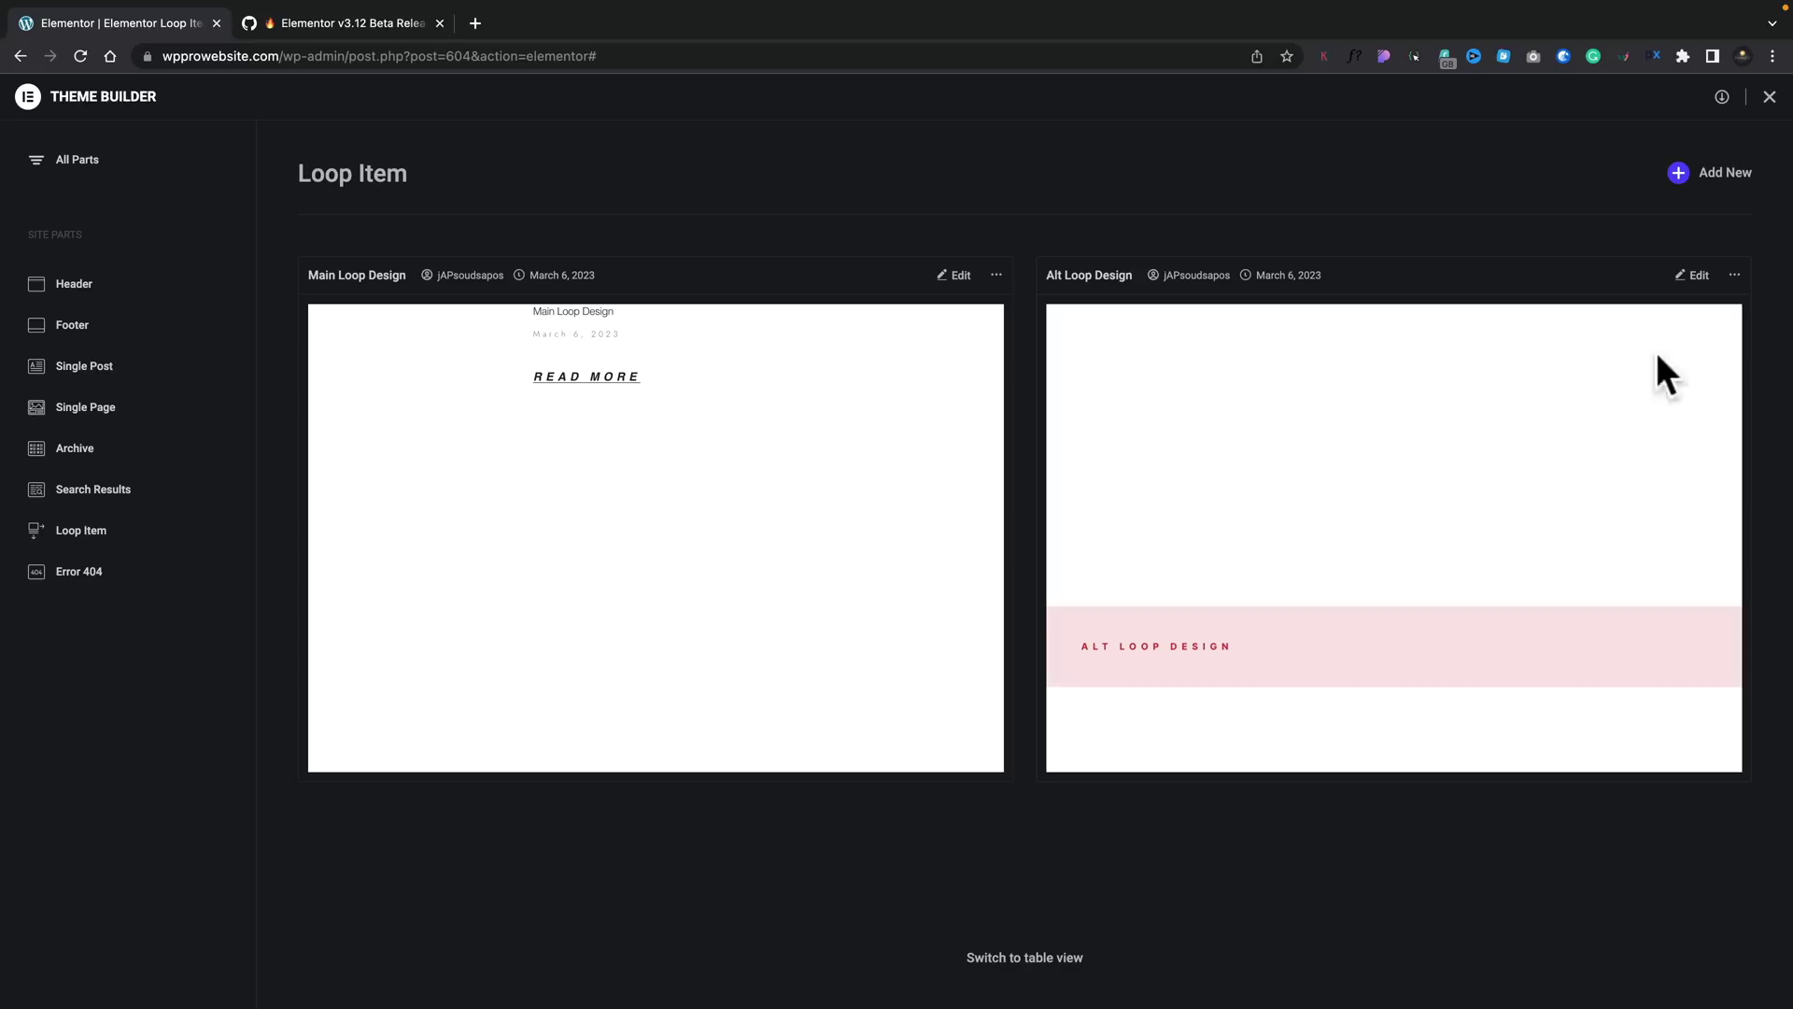
{"action": "left_click", "coordinate": [1768, 96]}
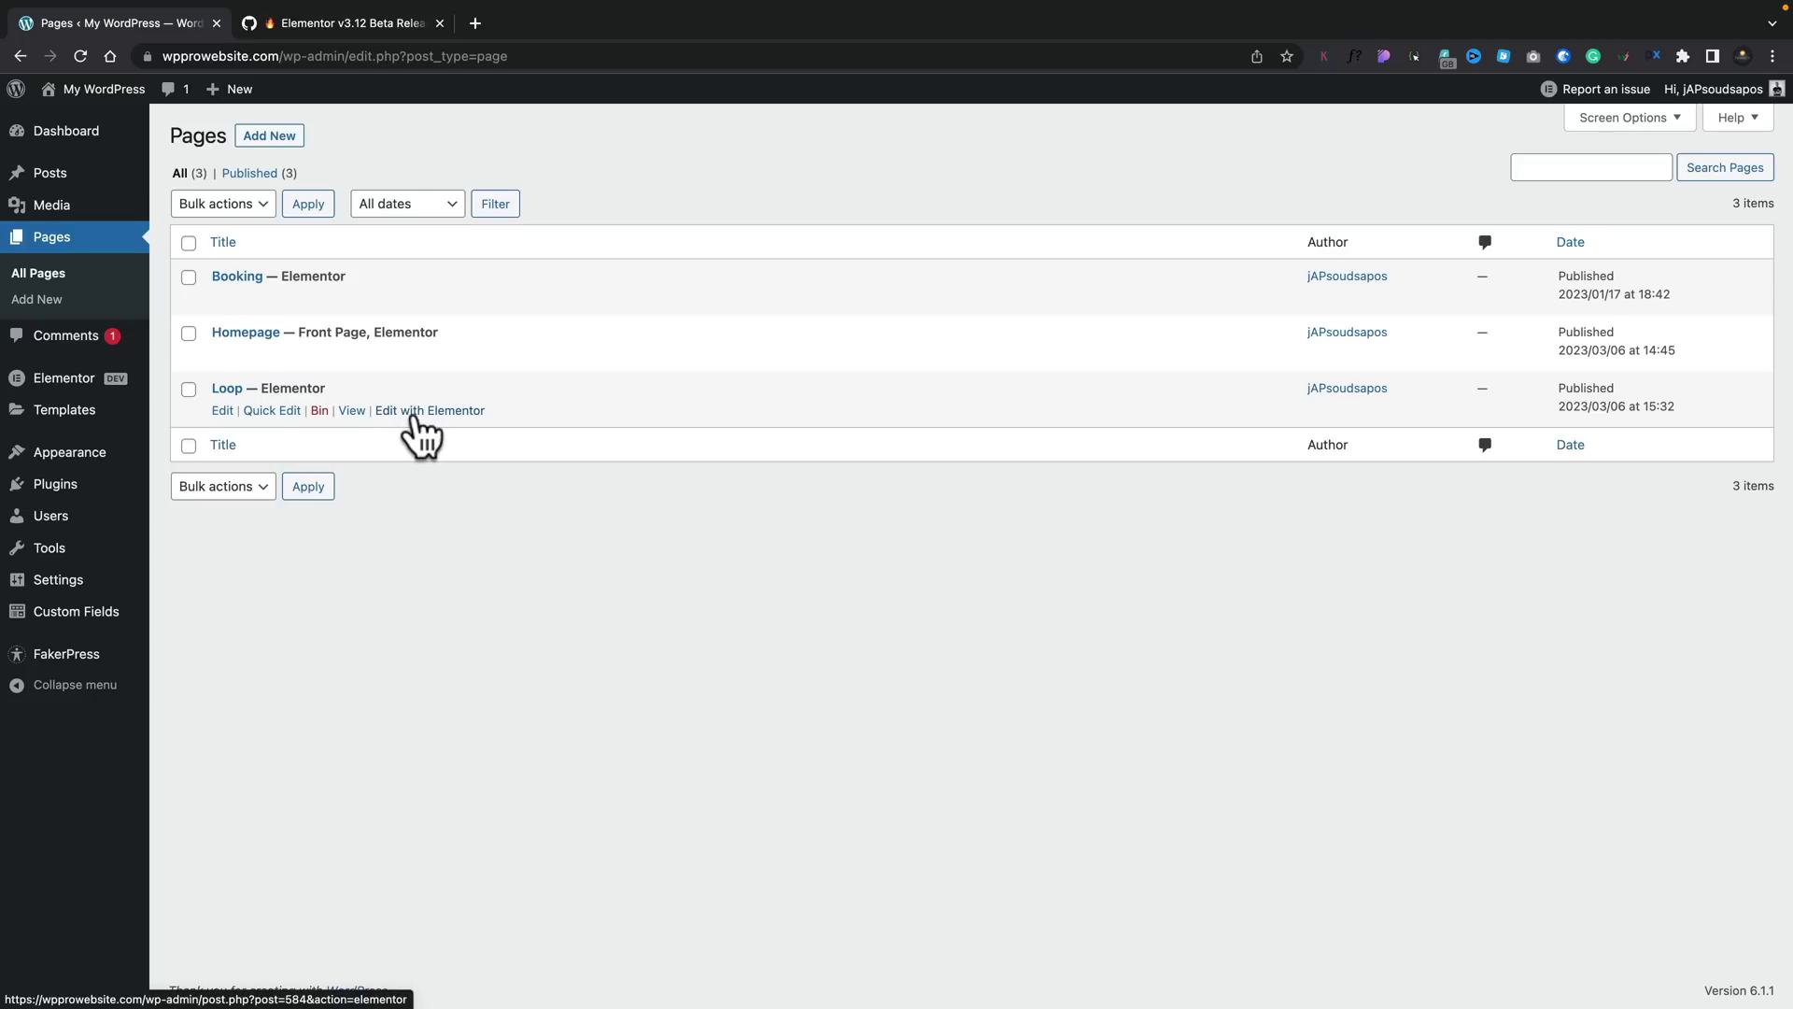
Edit the Loop page with Elementor and drop a Loop Grid widget onto the empty area.
{"action": "left_click", "coordinate": [414, 416]}
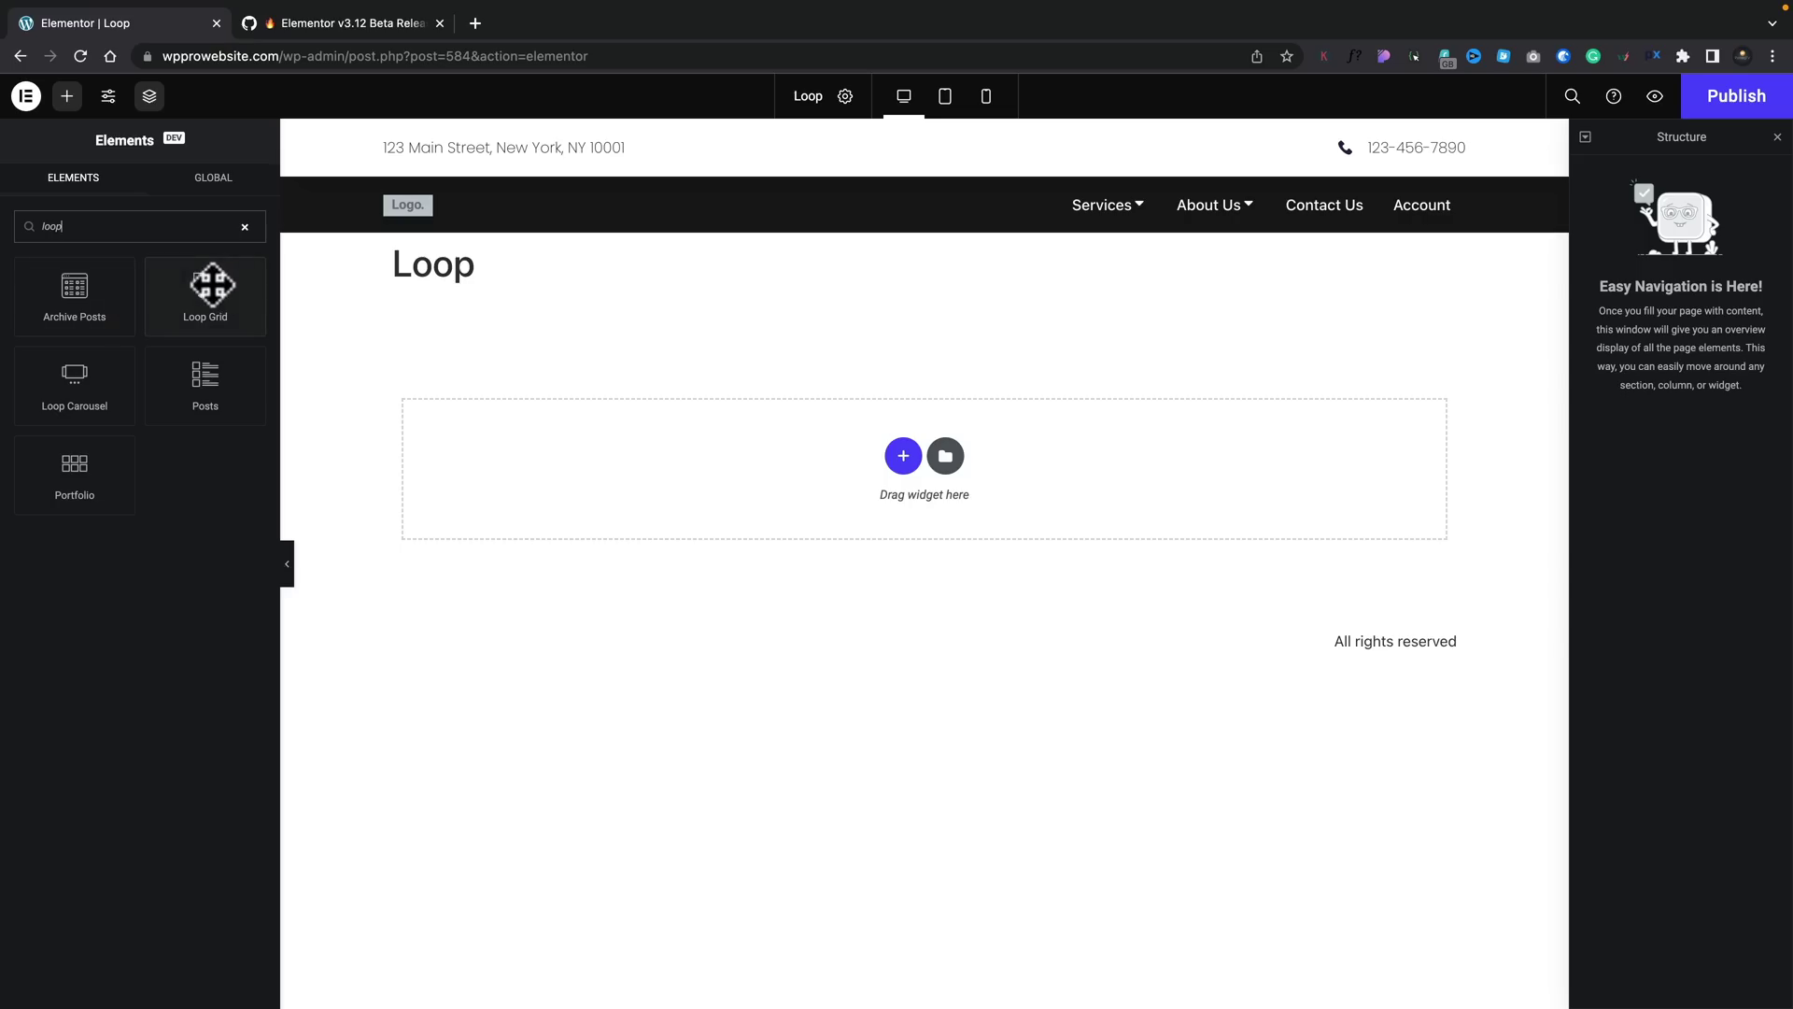
{"action": "left_click_drag", "start_coordinate": [213, 285], "coordinate": [472, 459]}
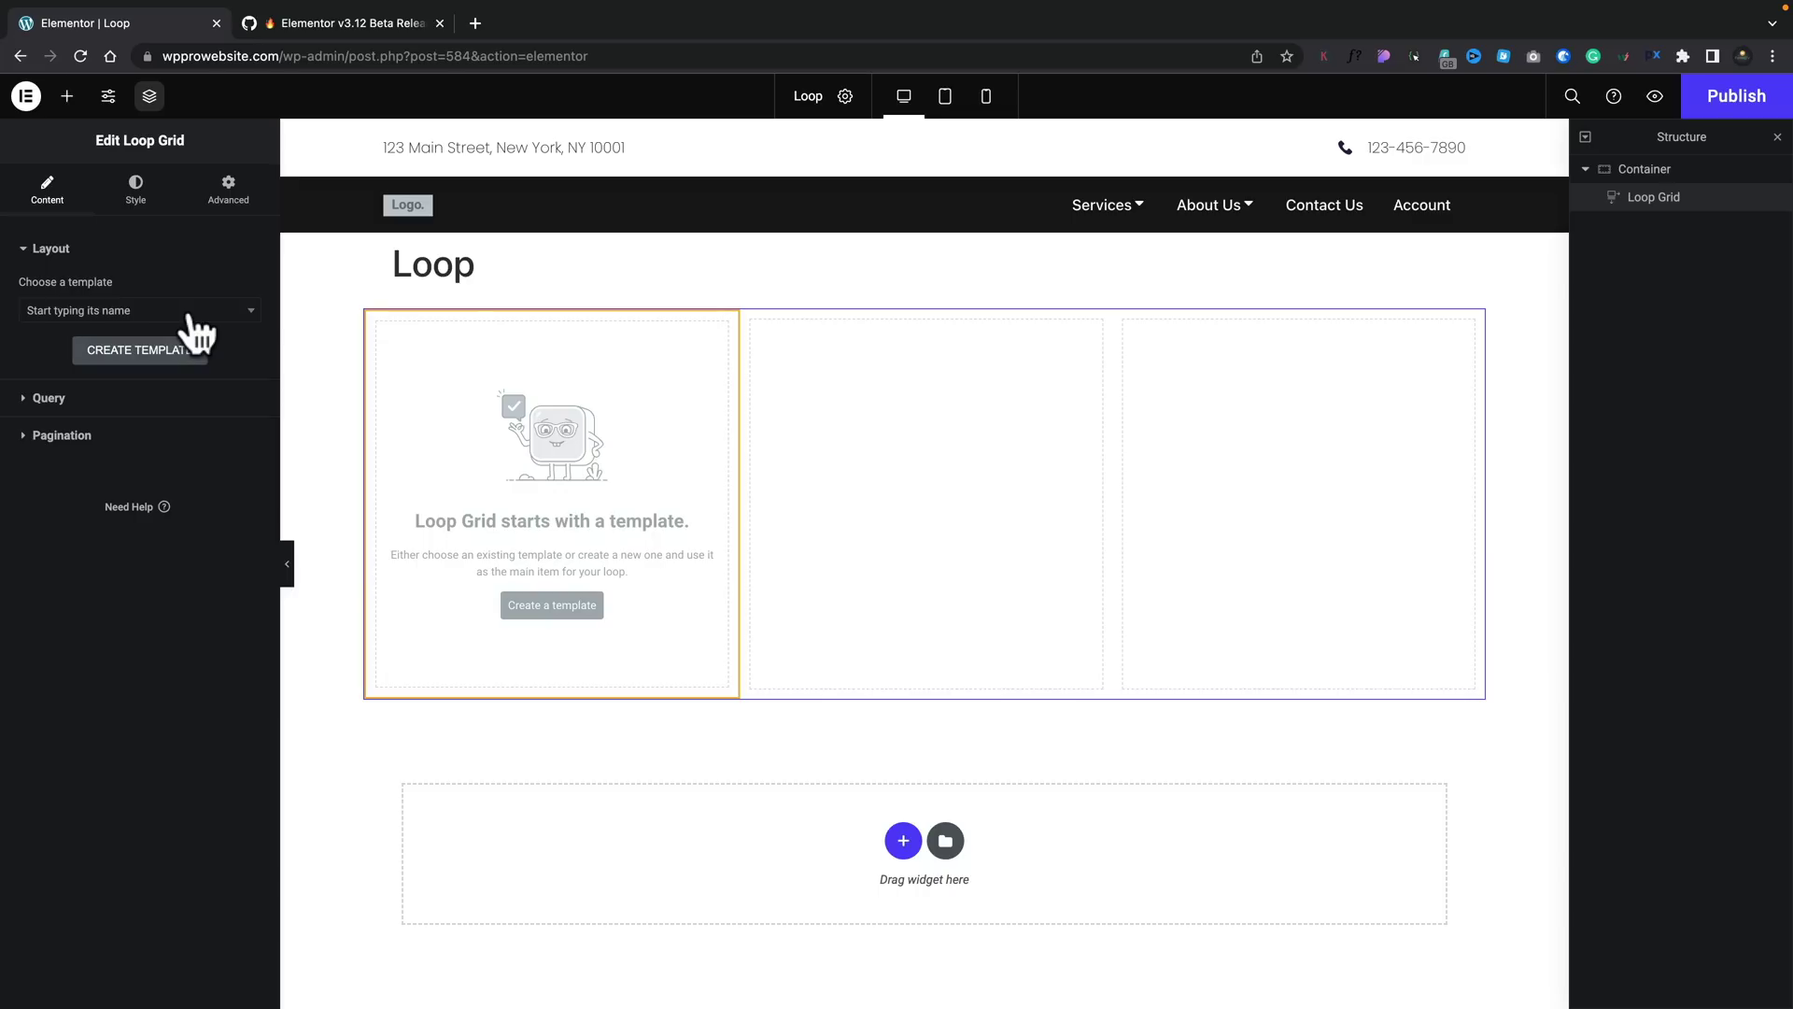
{"action": "left_click", "coordinate": [193, 313]}
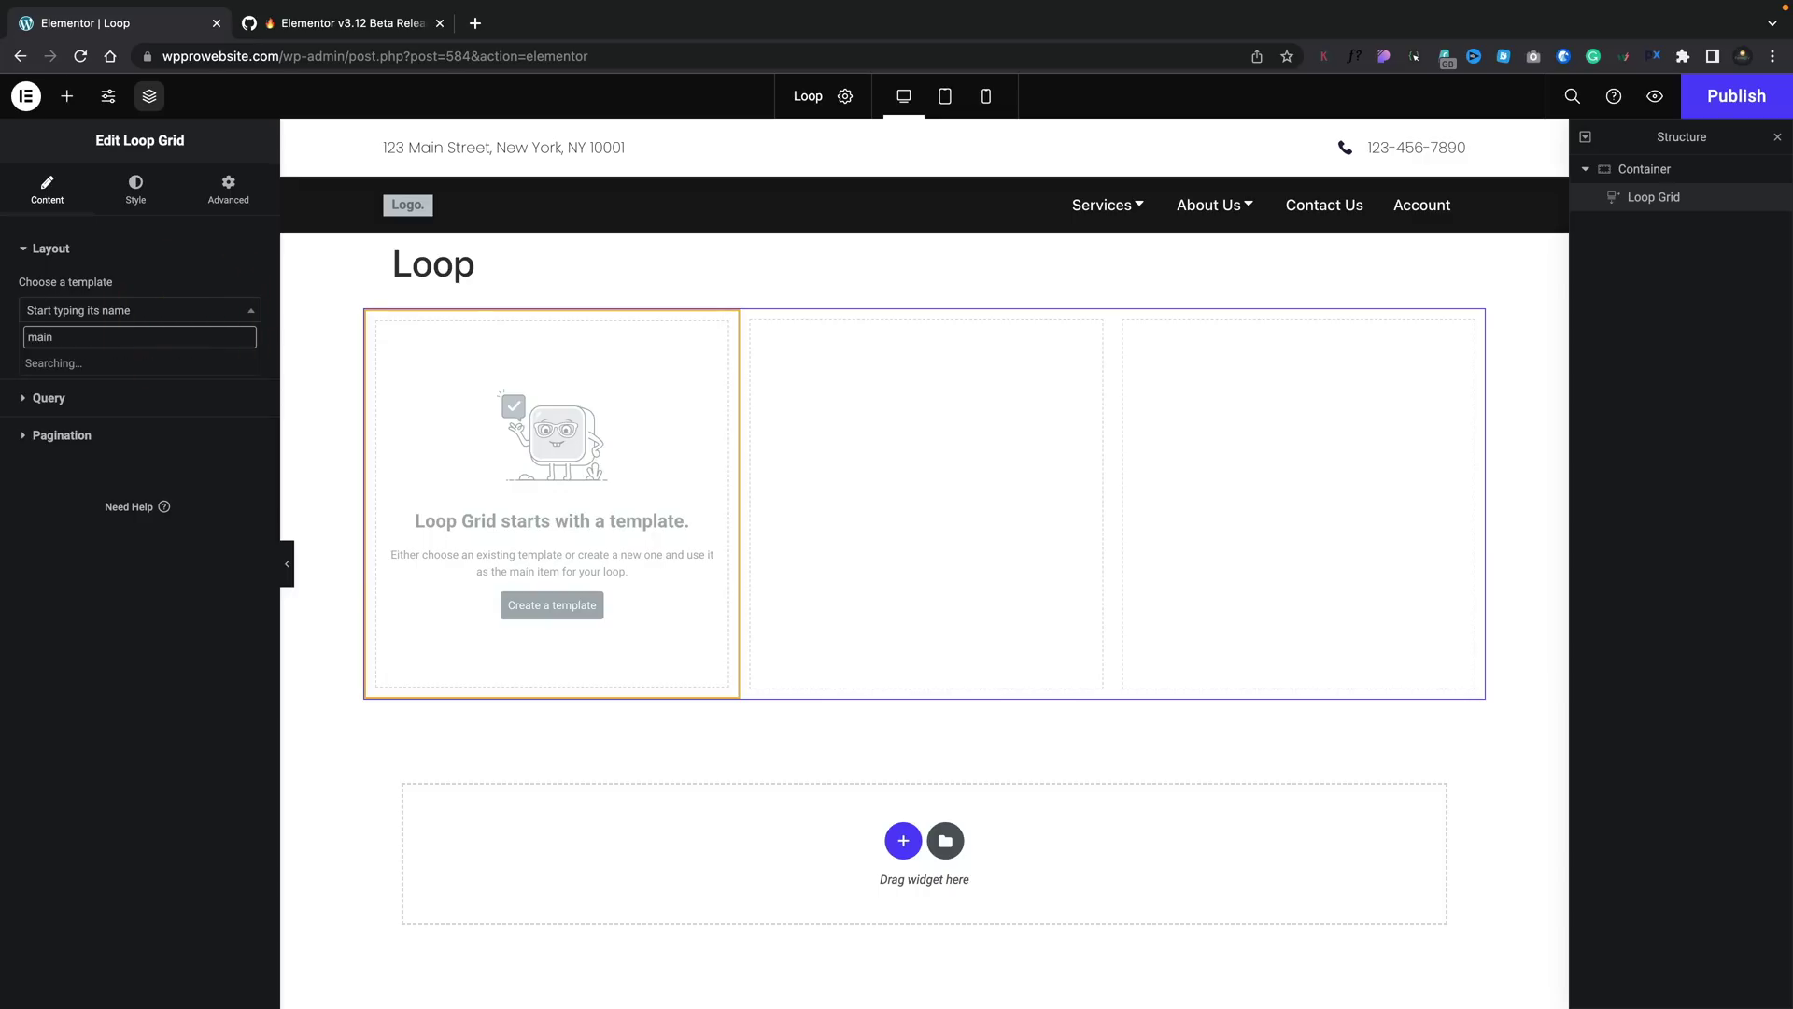
Select Main Loop Design (Template) for the grid, showing 3 columns and 6 posts per page.
{"action": "left_click", "coordinate": [123, 364]}
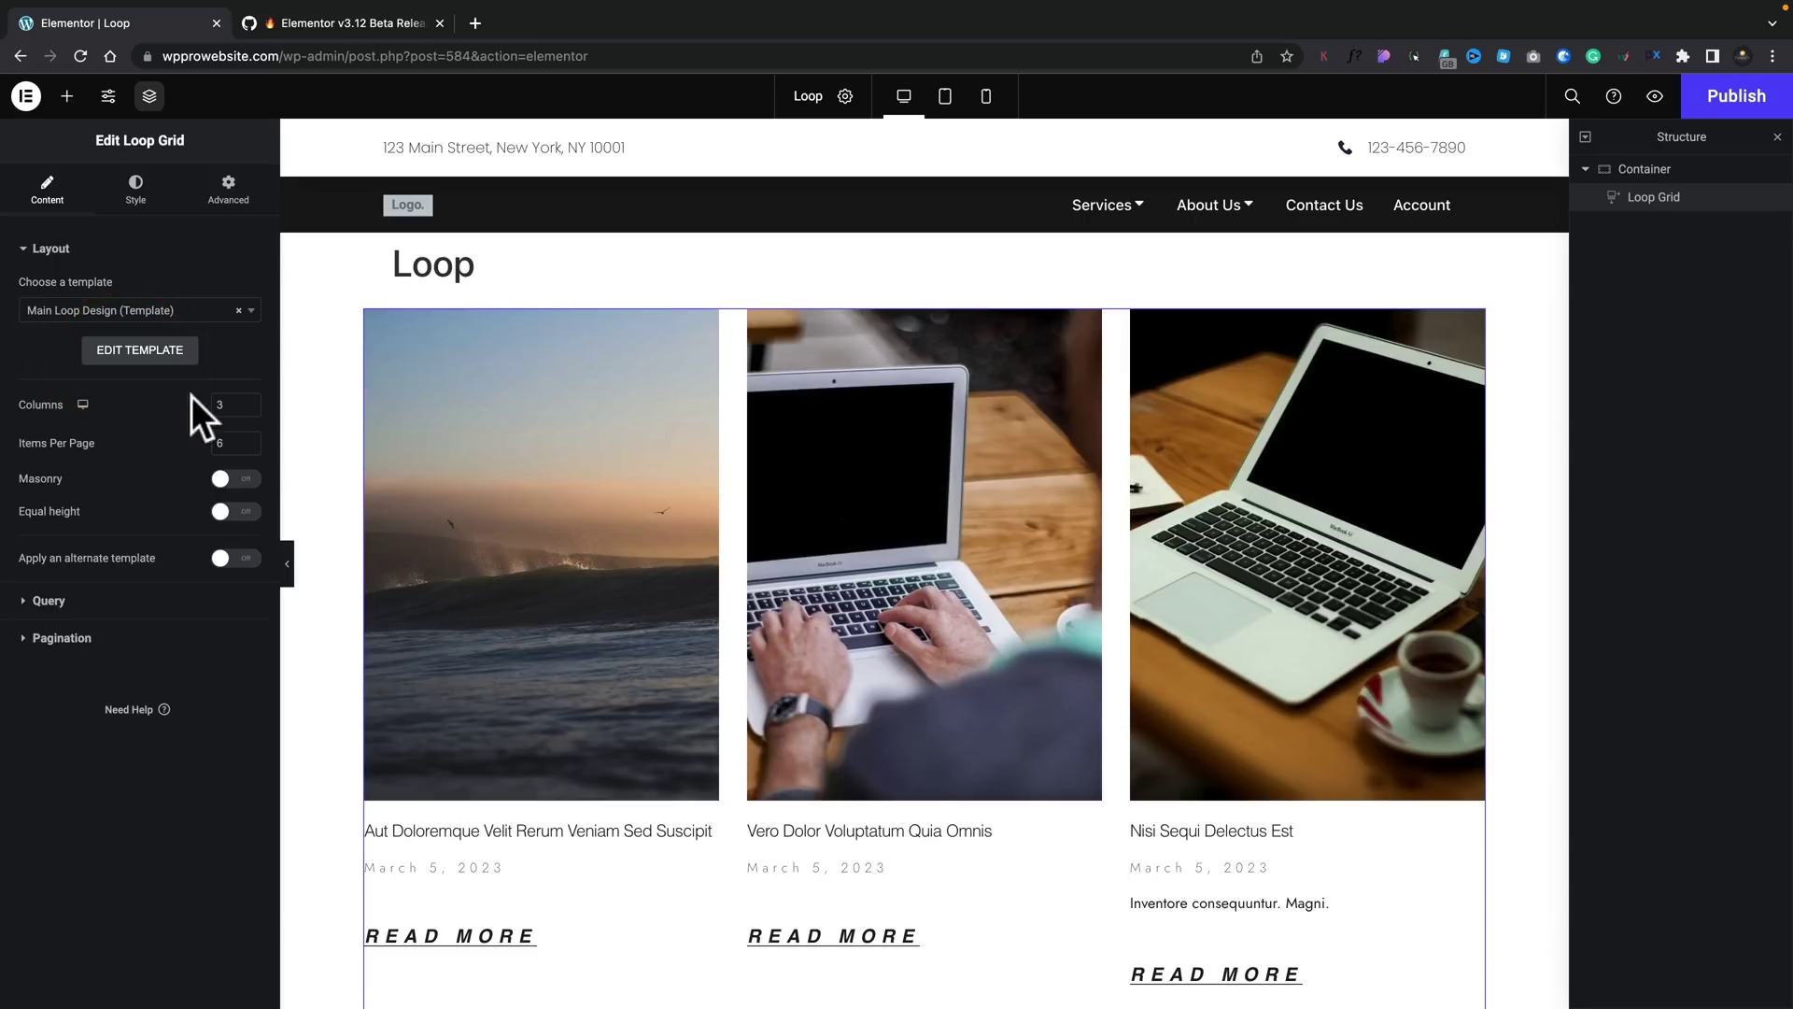
{"action": "scroll", "coordinate": [608, 641], "scroll_direction": "down", "scroll_amount": 8}
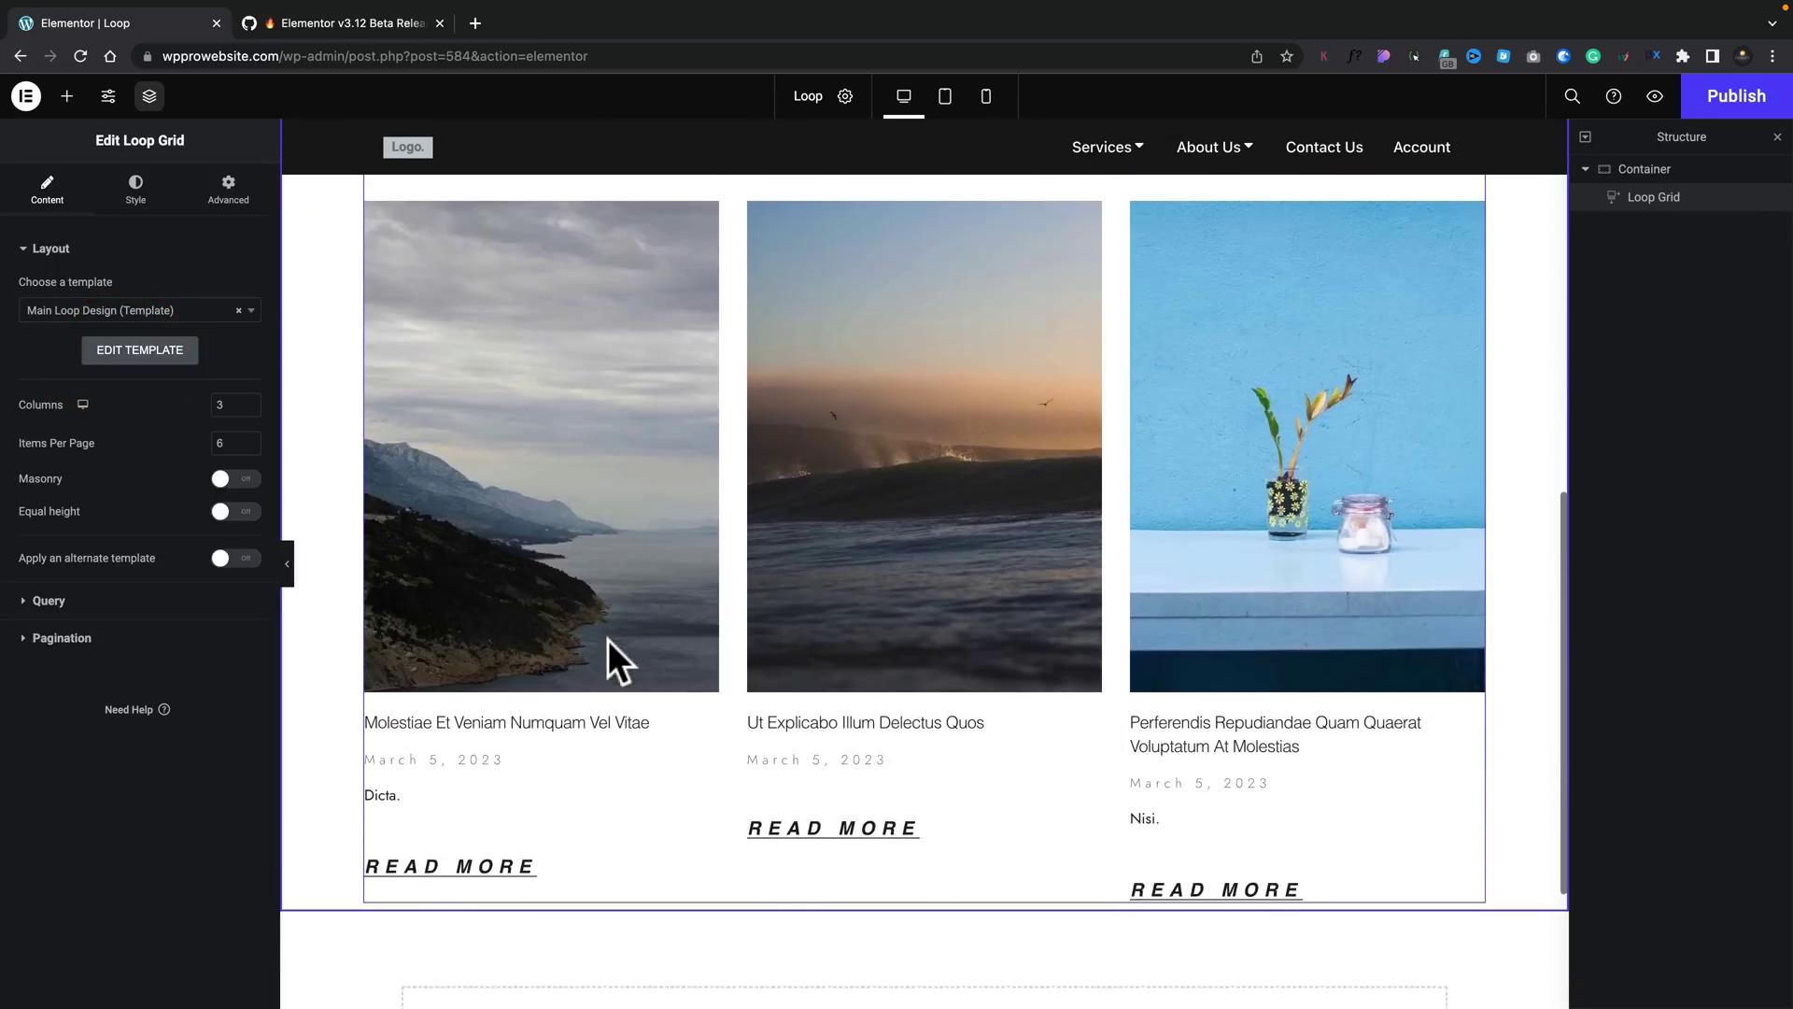
{"action": "scroll", "coordinate": [608, 640], "scroll_direction": "down", "scroll_amount": 1}
{"action": "scroll", "coordinate": [608, 640], "scroll_direction": "up", "scroll_amount": 8}
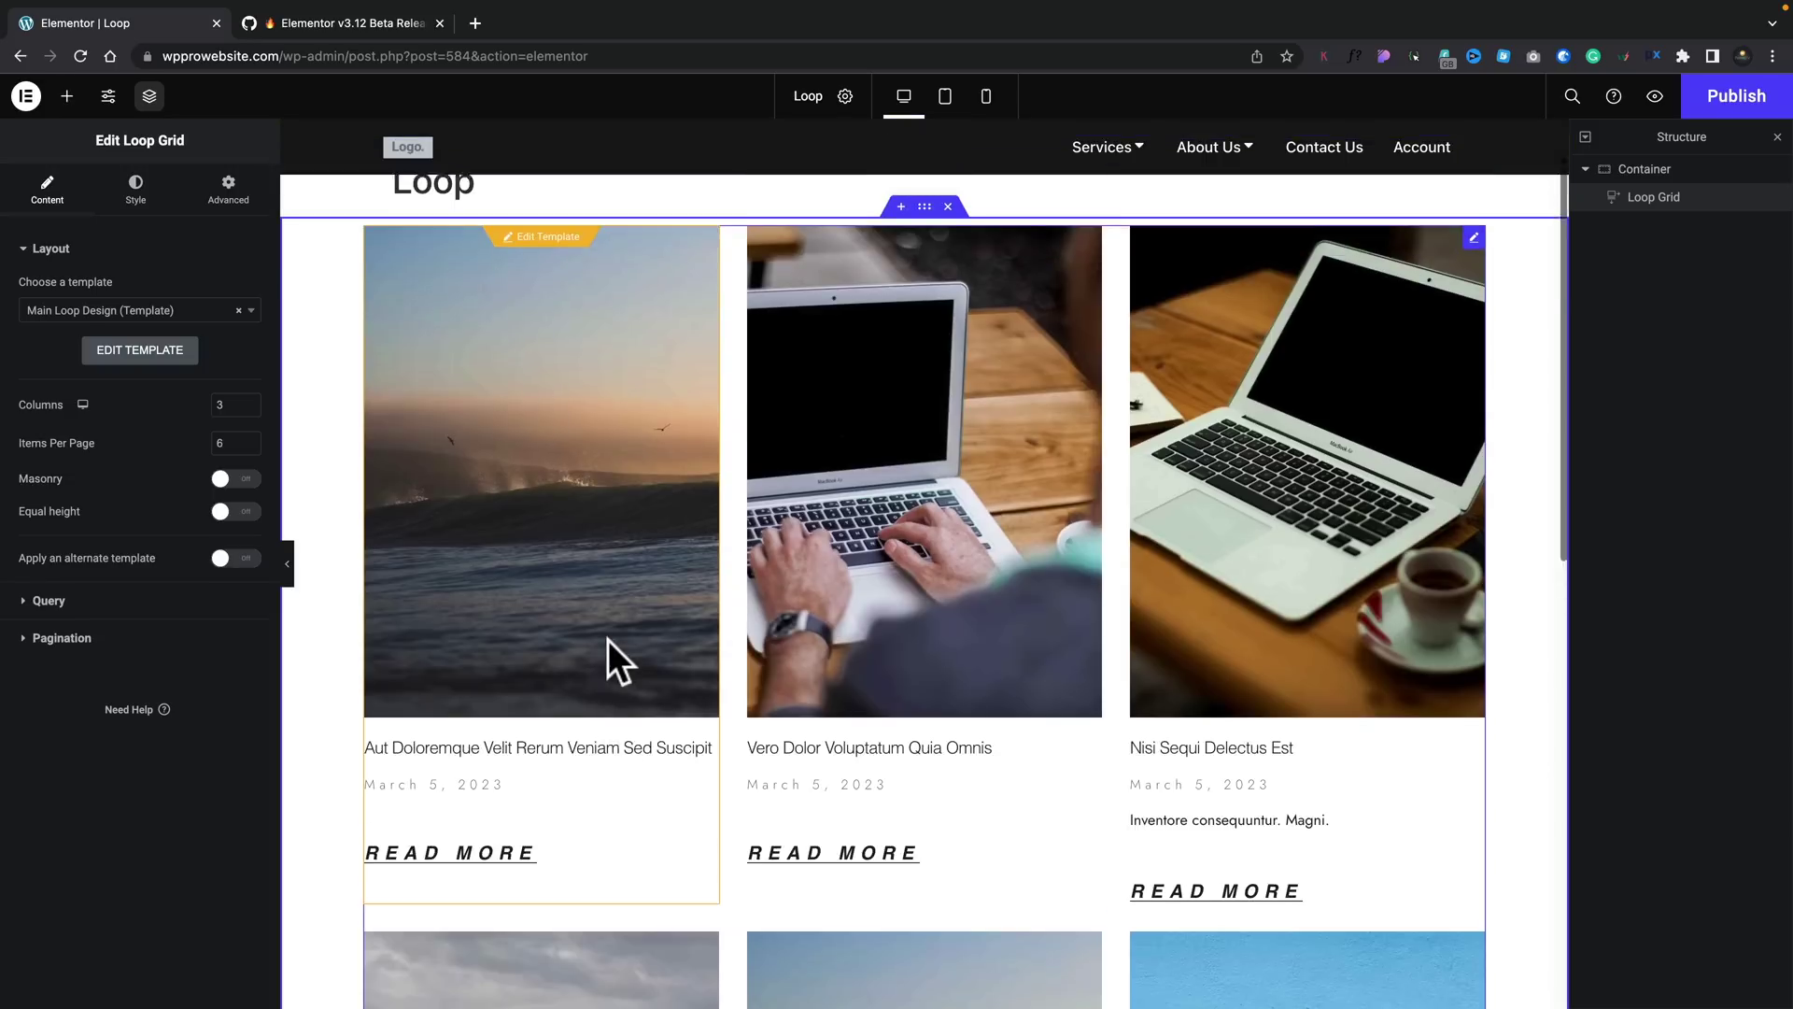
{"action": "scroll", "coordinate": [608, 641], "scroll_direction": "up", "scroll_amount": 1}
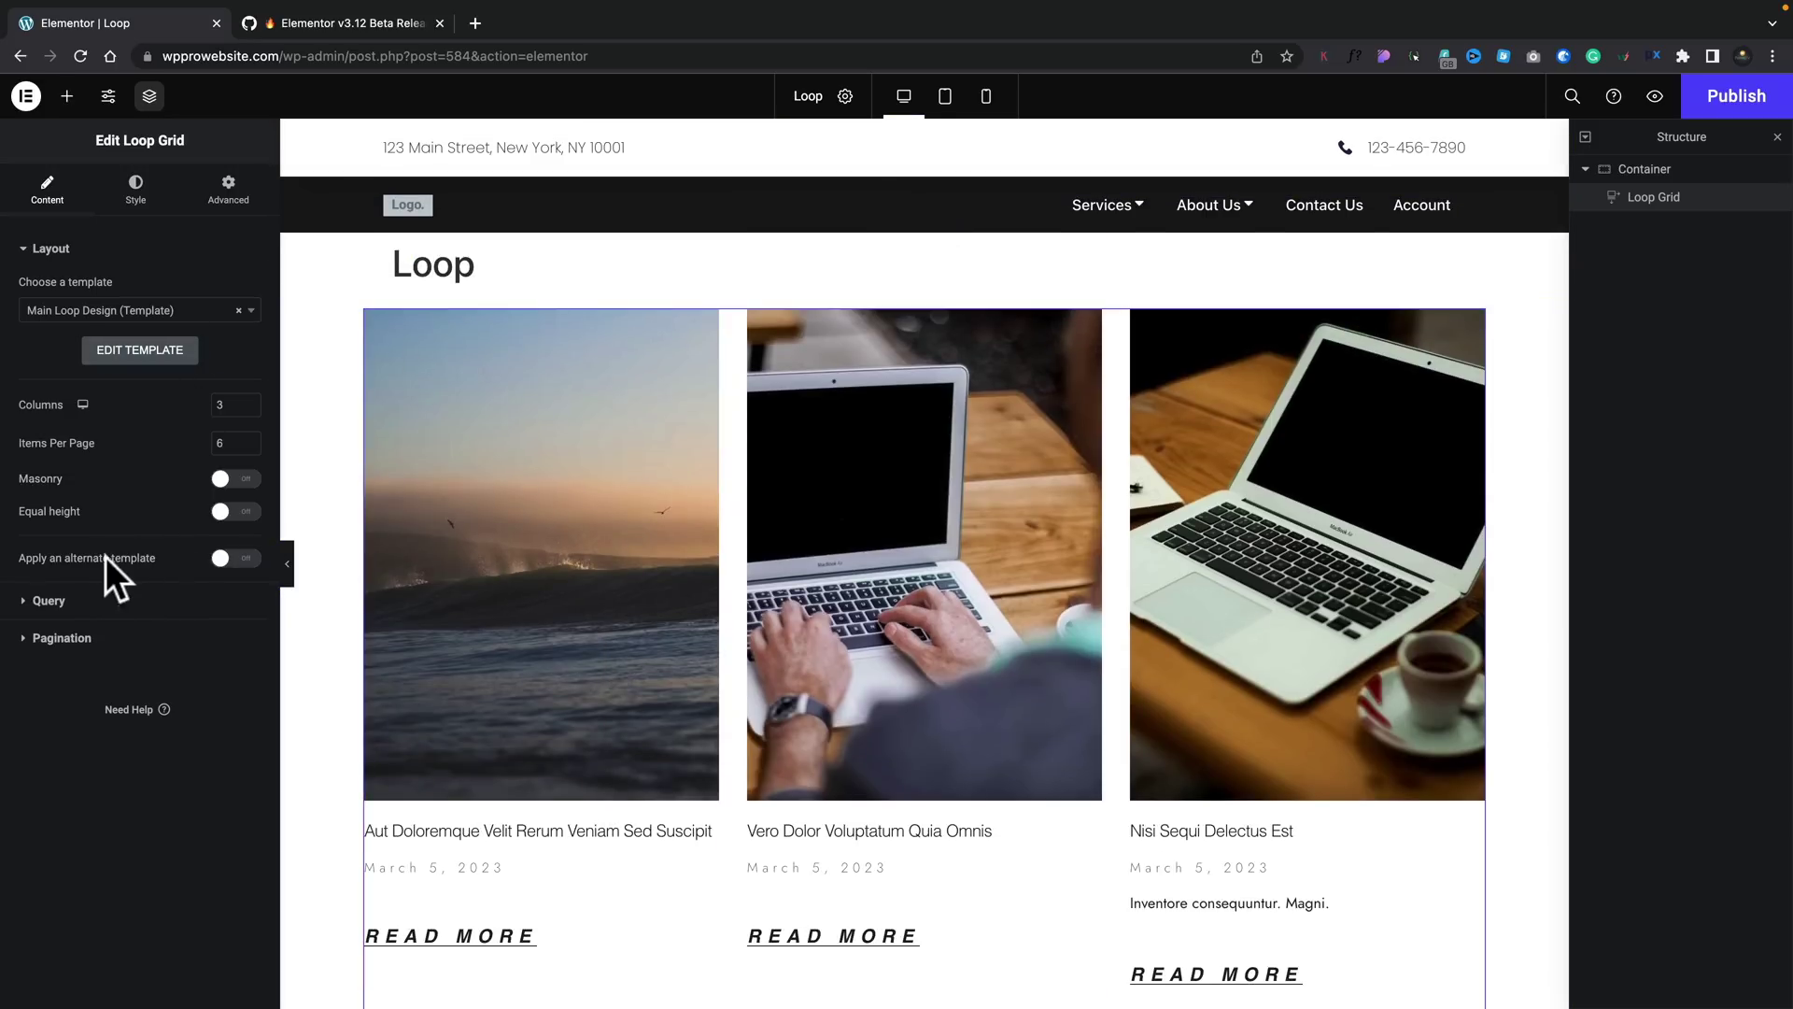
Turn on an alternate template for the Loop Grid and choose Alt Loop Design.
{"action": "left_click", "coordinate": [250, 559]}
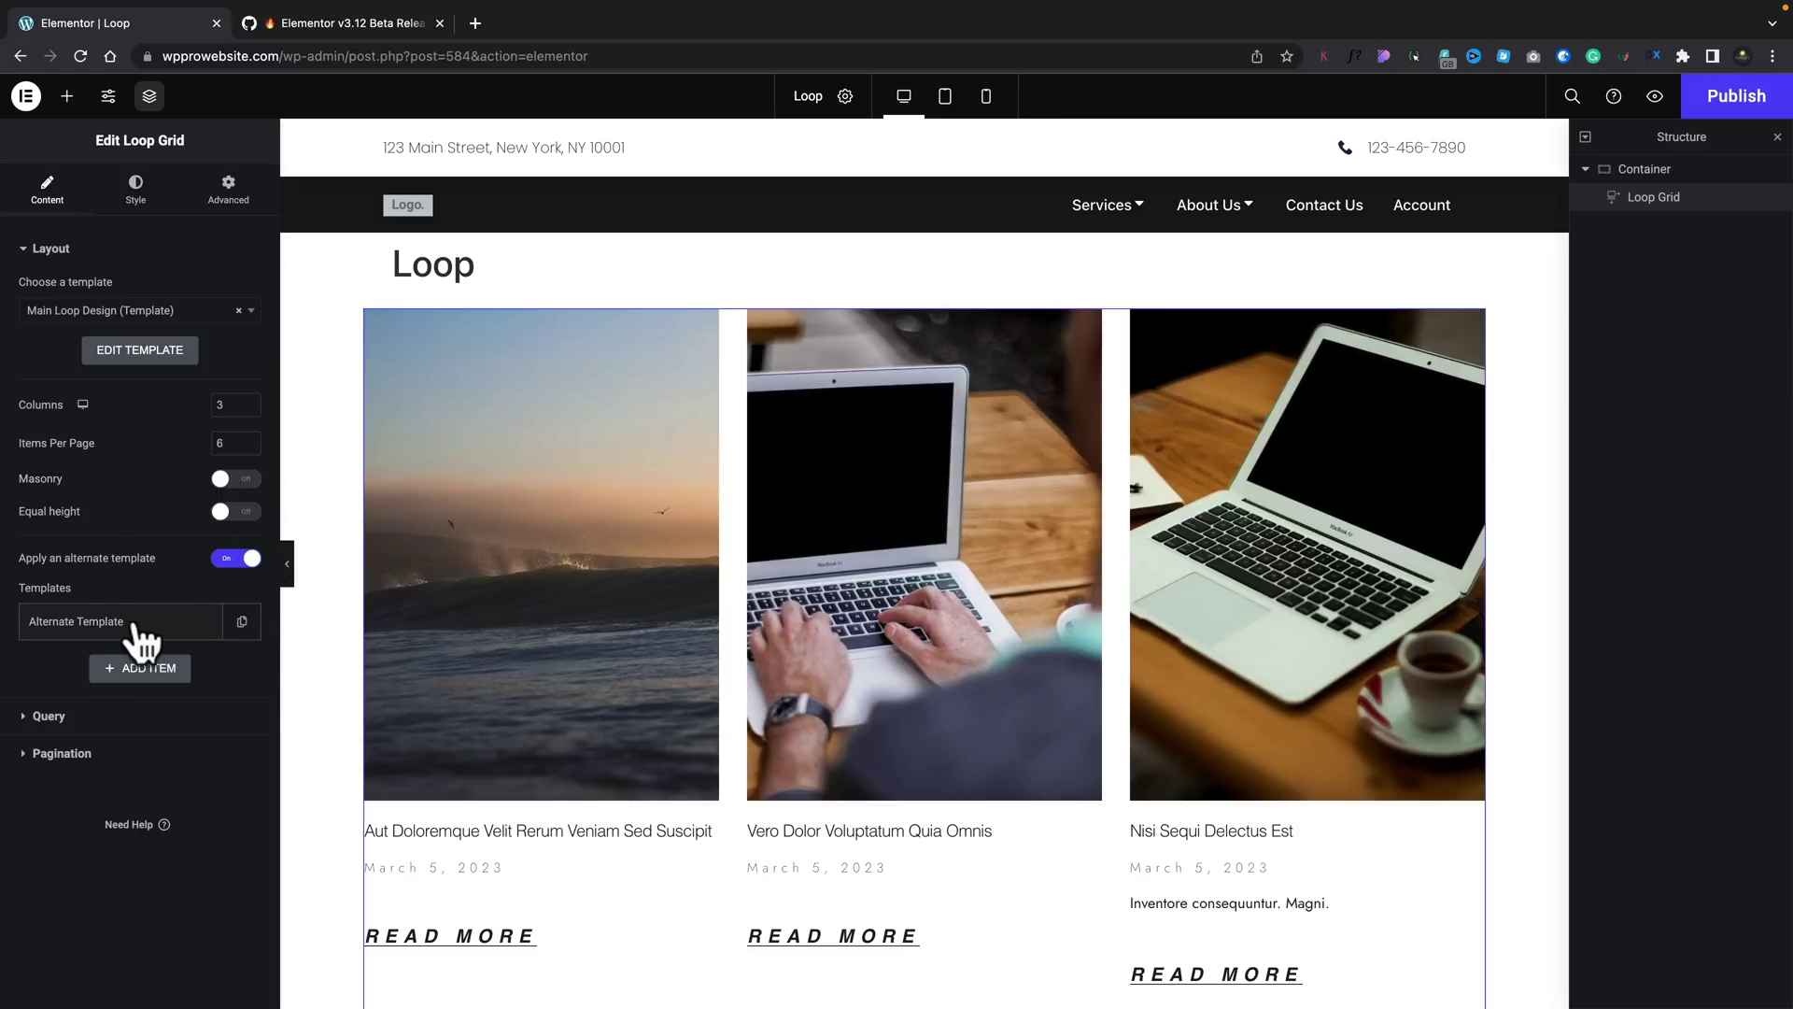
{"action": "left_click", "coordinate": [136, 622]}
{"action": "left_click", "coordinate": [132, 691]}
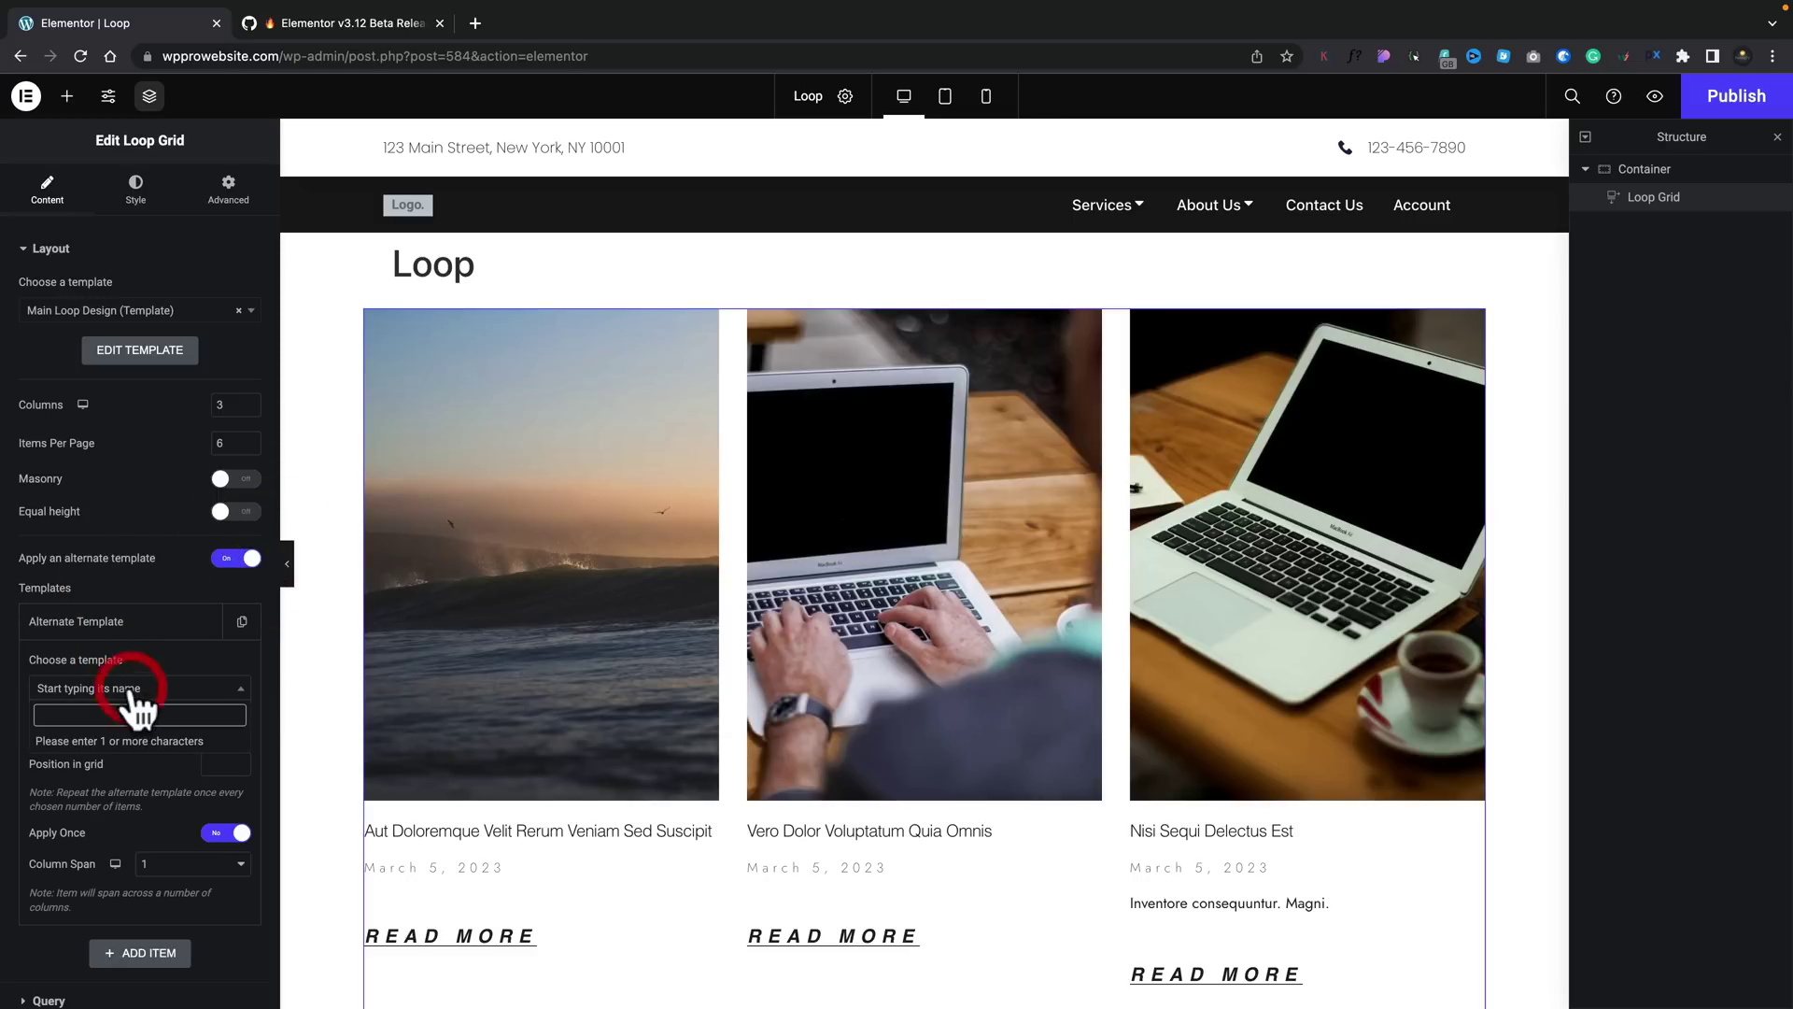
{"action": "type", "text": "alt"}
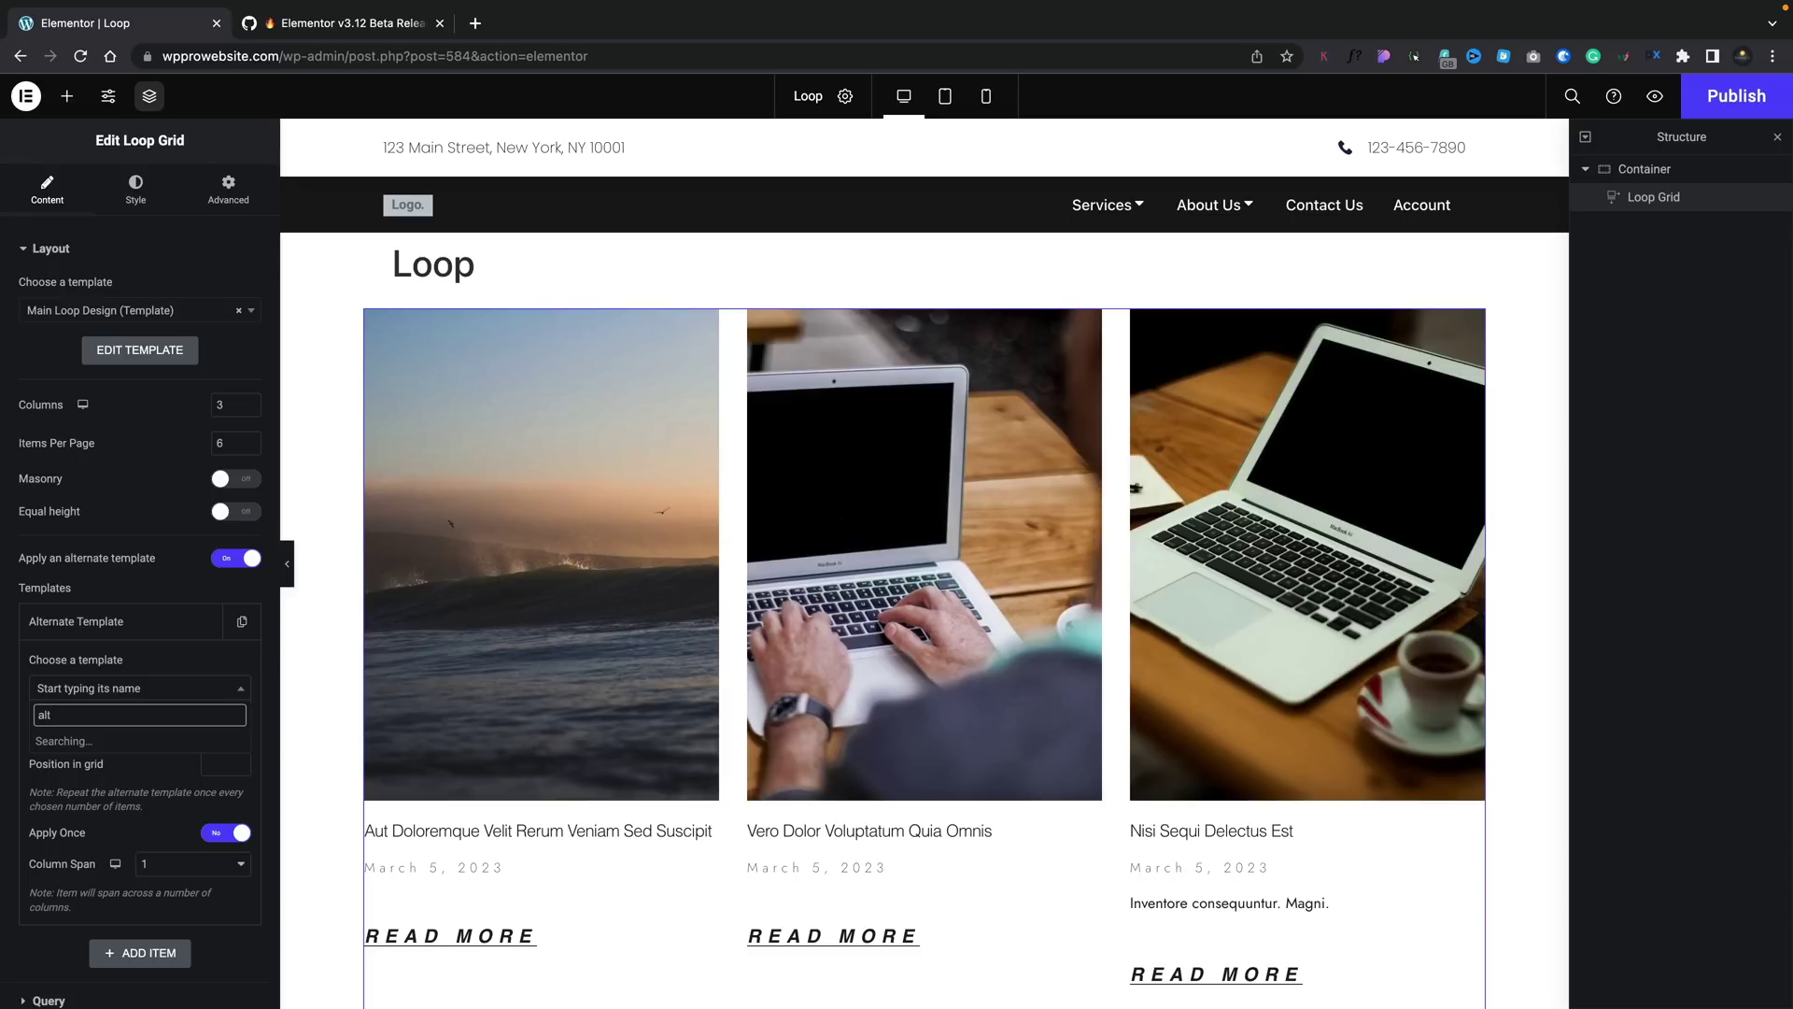
{"action": "left_click", "coordinate": [103, 742]}
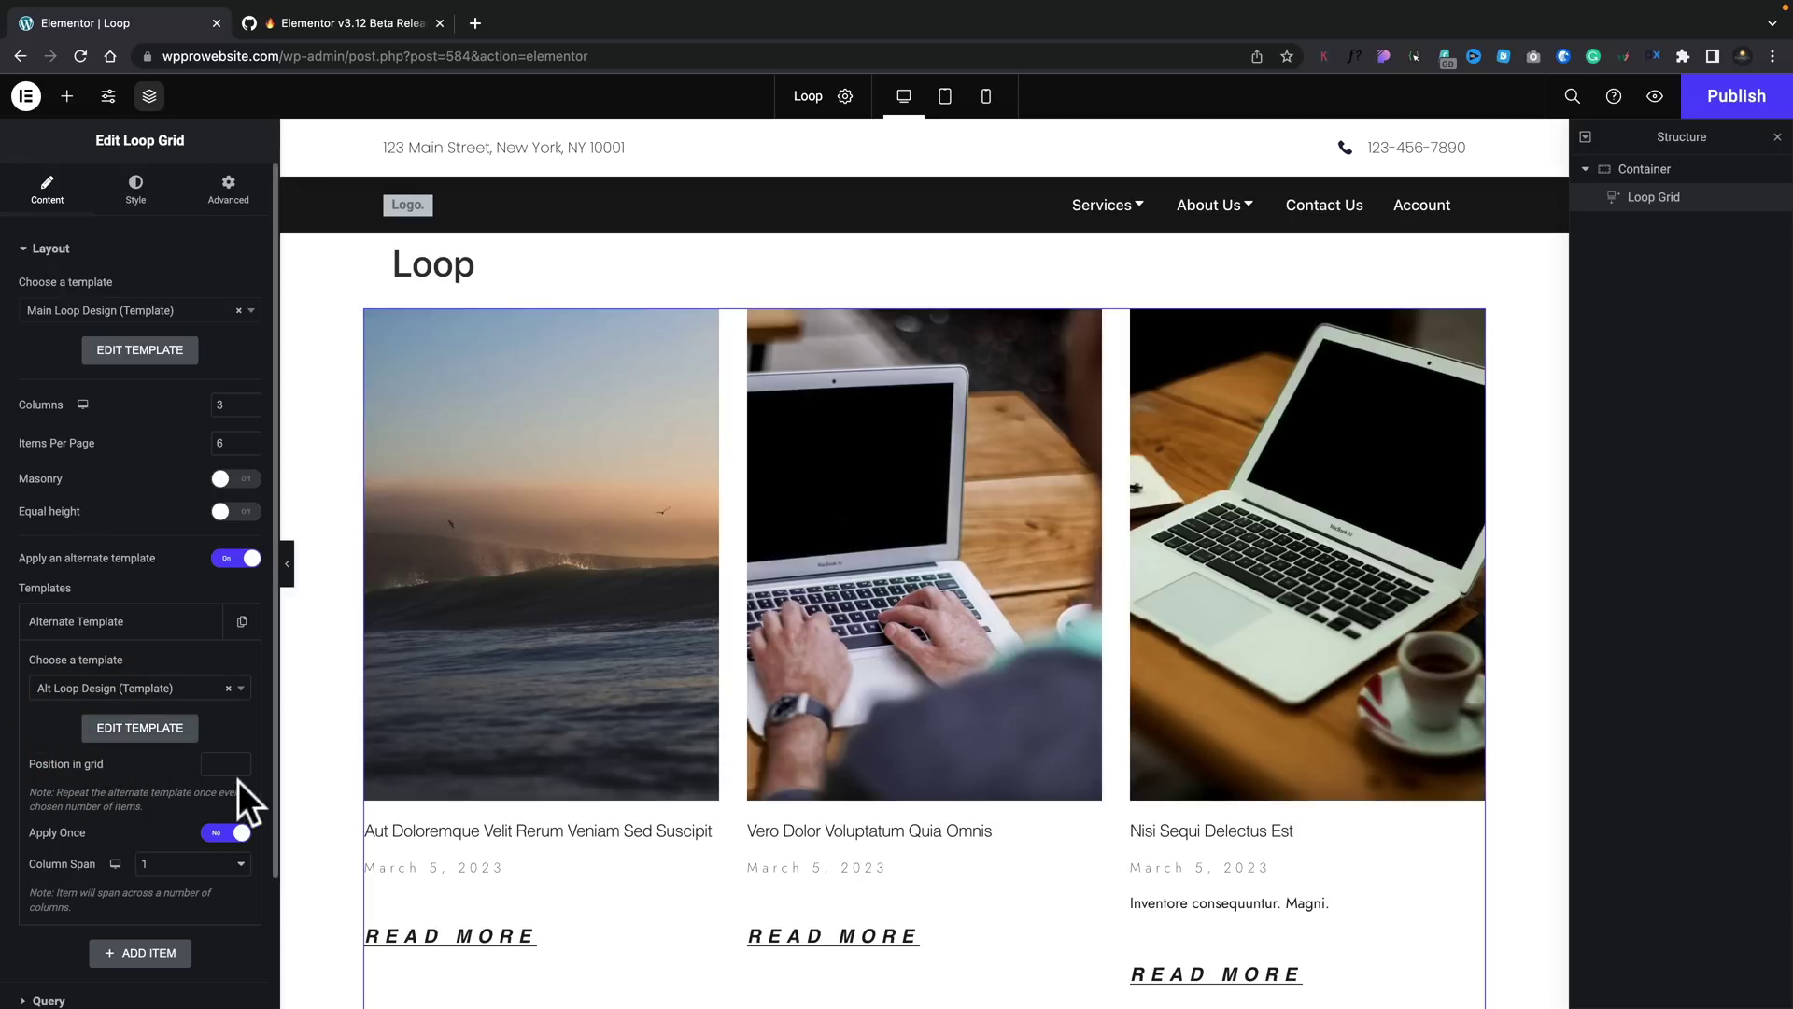
Set the alternate card's grid position to 2 and its column span to 2.
{"action": "type", "text": "2"}
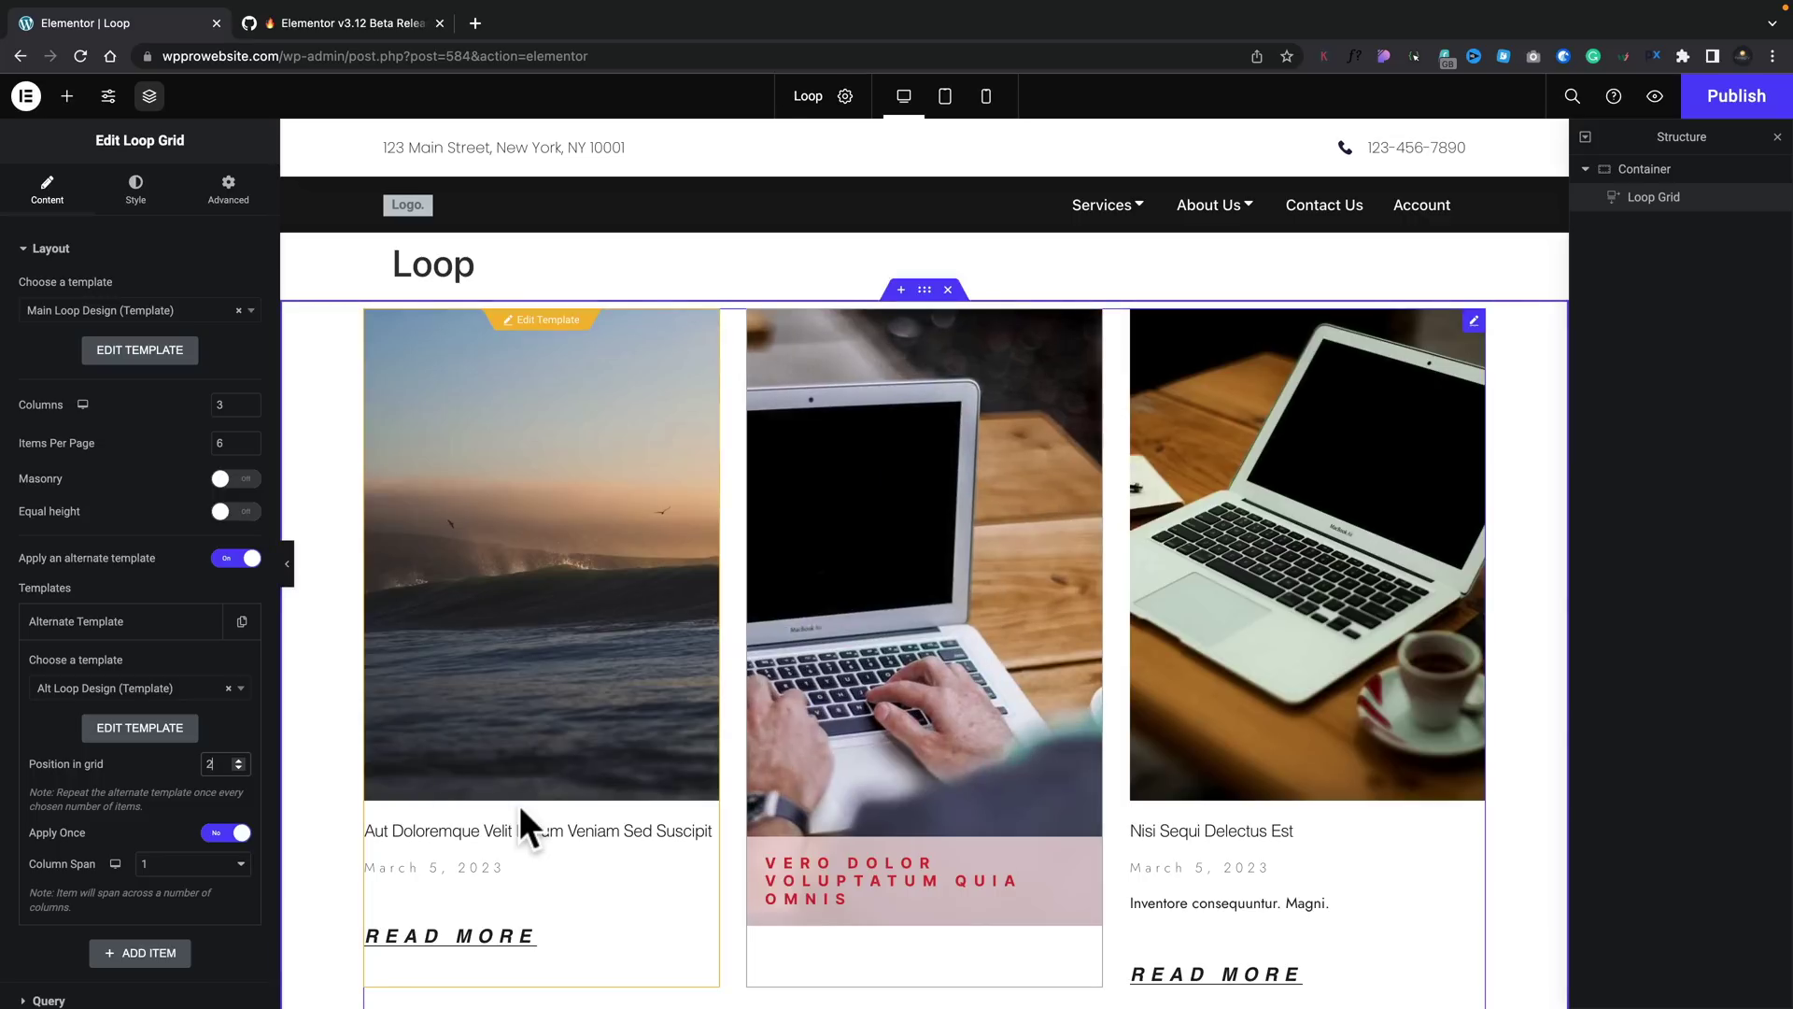
{"action": "scroll", "coordinate": [520, 805], "scroll_direction": "down", "scroll_amount": 7}
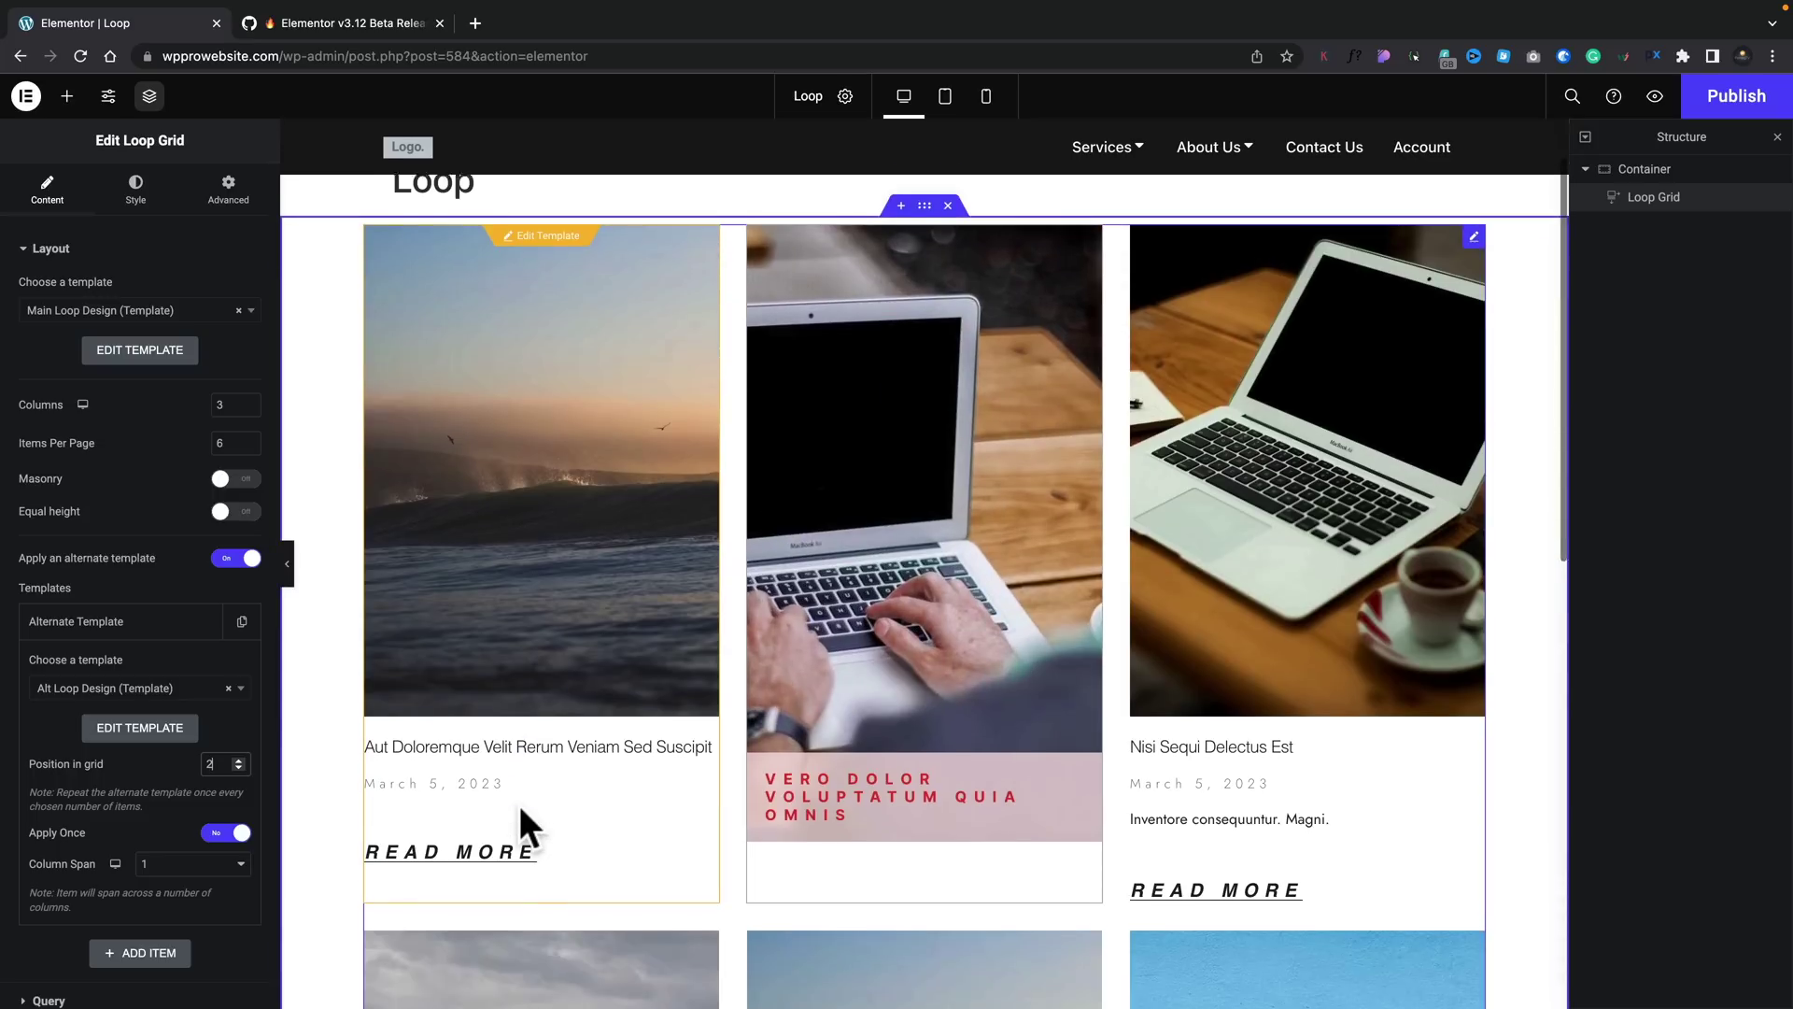
{"action": "scroll", "coordinate": [519, 805], "scroll_direction": "down", "scroll_amount": 4}
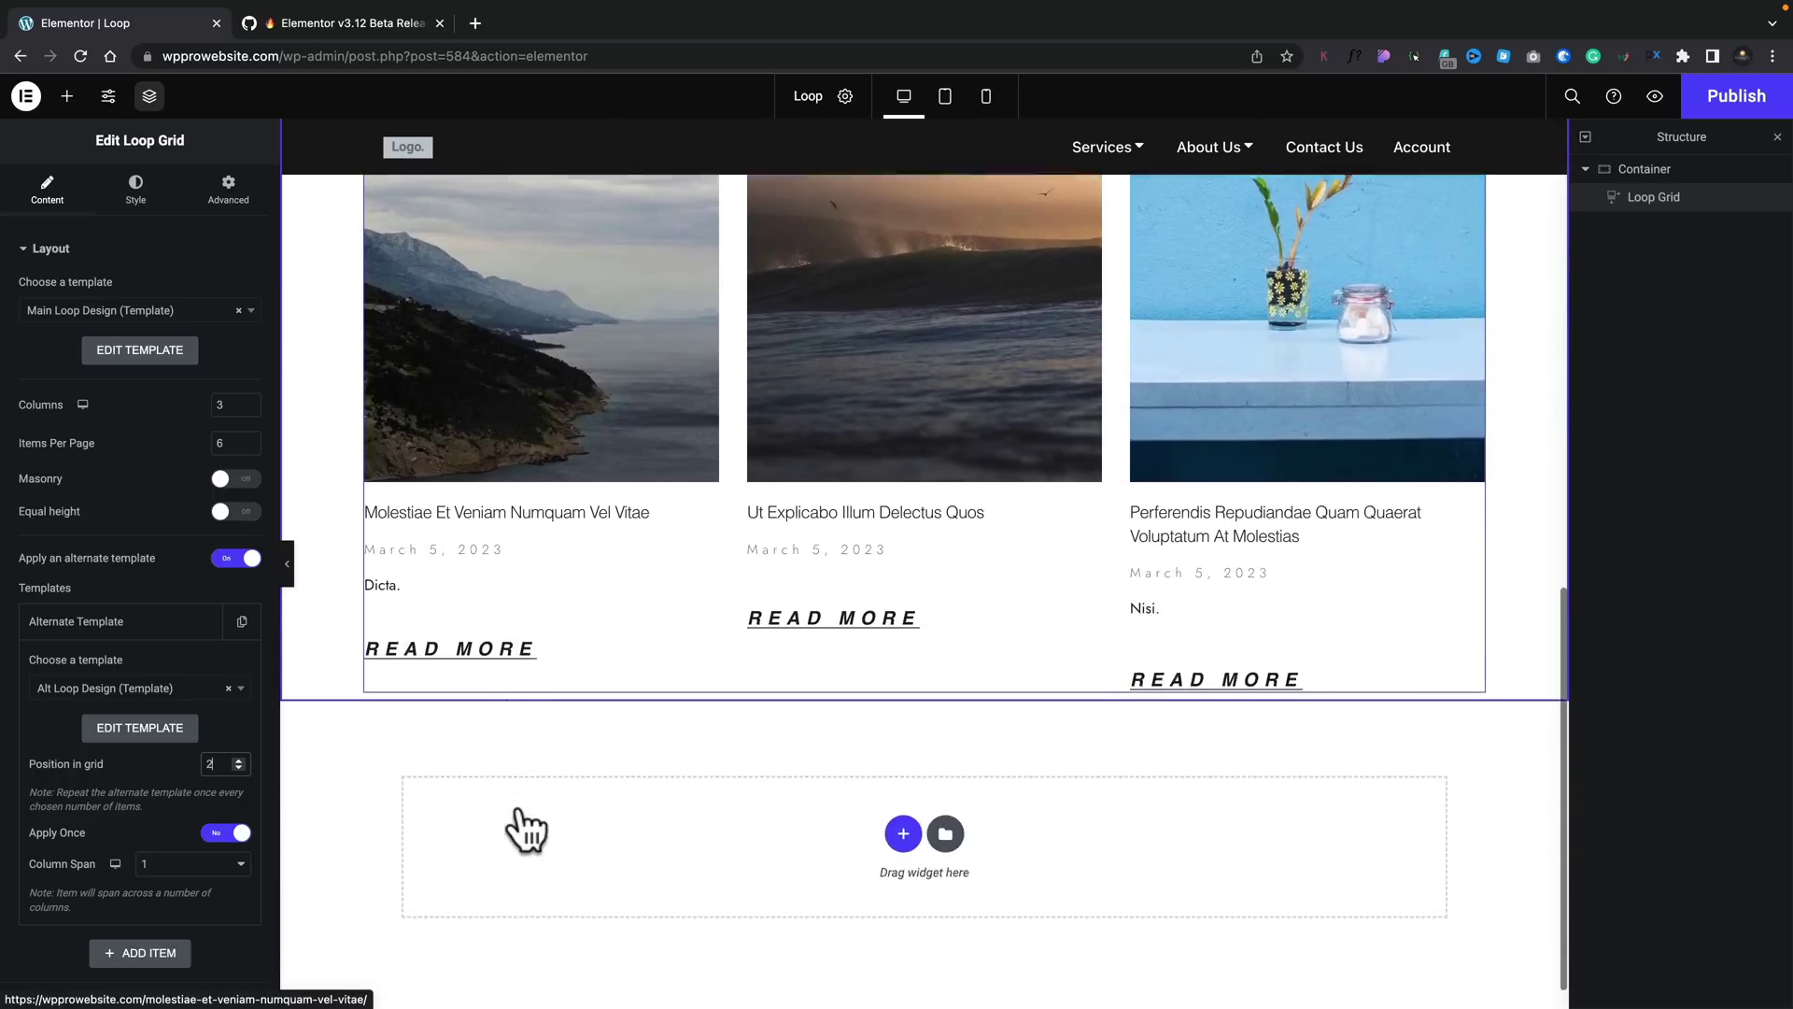
{"action": "scroll", "coordinate": [519, 805], "scroll_direction": "up", "scroll_amount": 5}
{"action": "scroll", "coordinate": [519, 805], "scroll_direction": "up", "scroll_amount": 3}
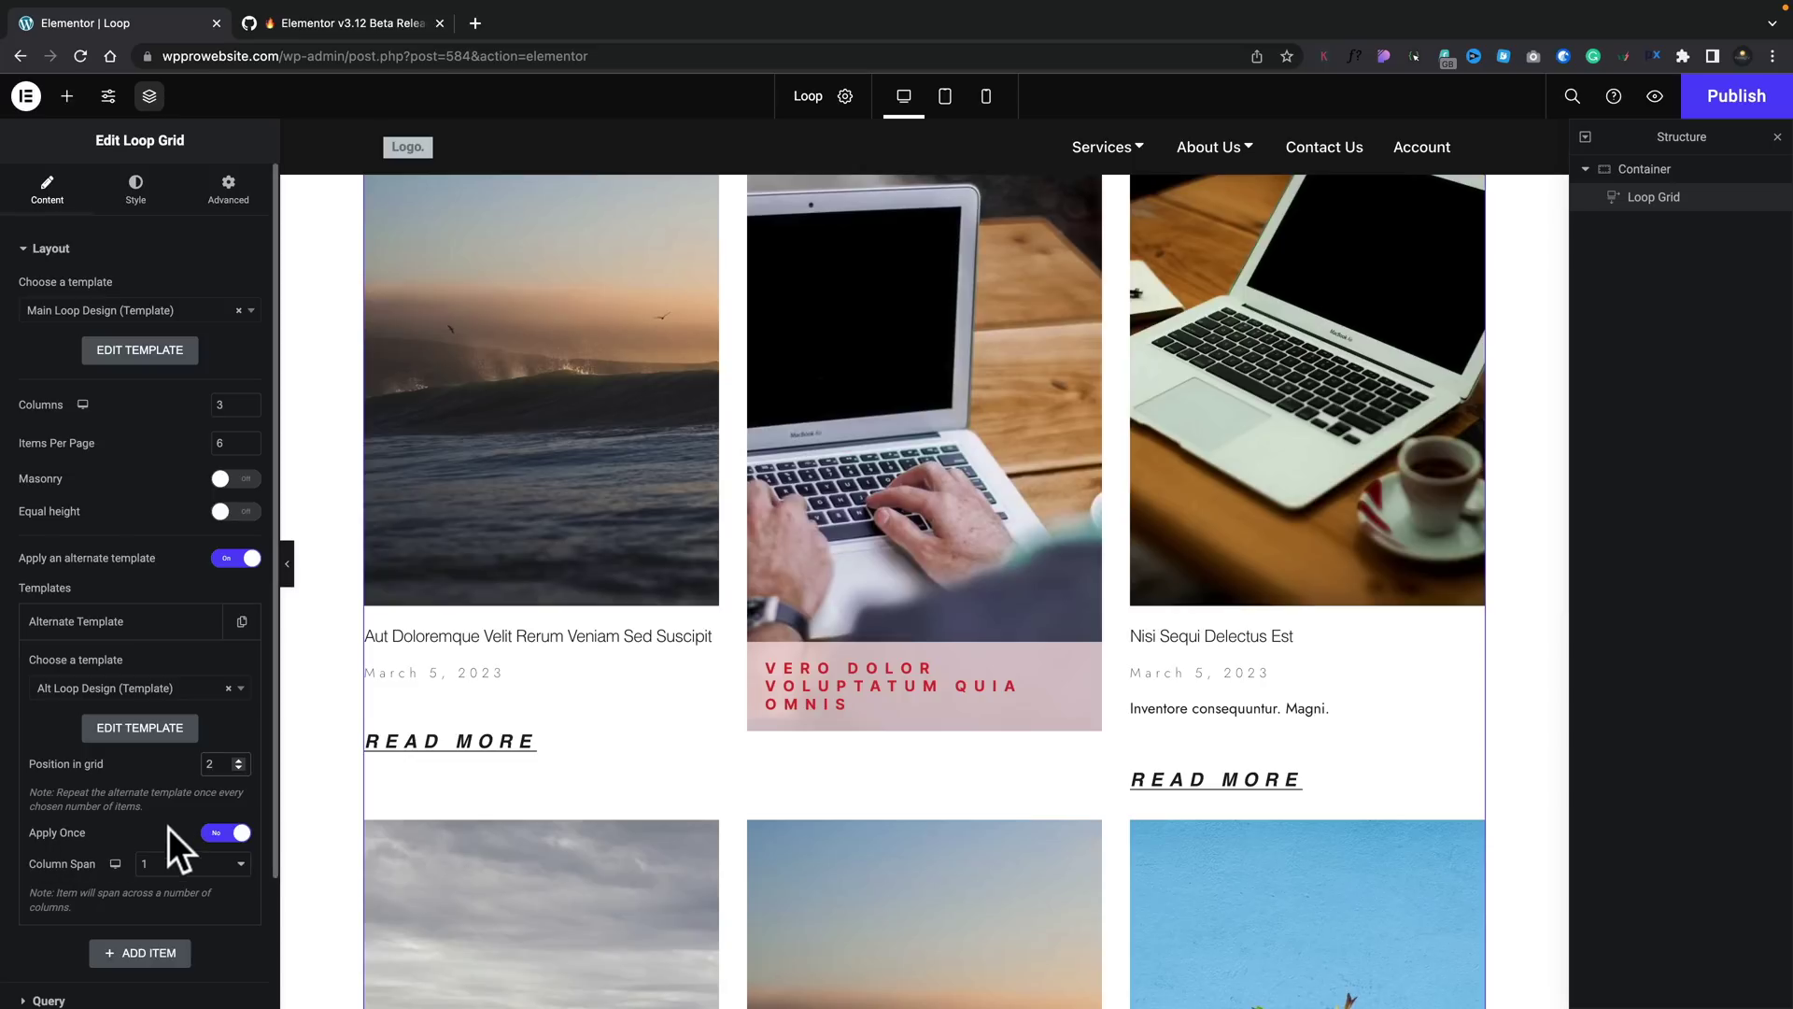
{"action": "left_click", "coordinate": [217, 866]}
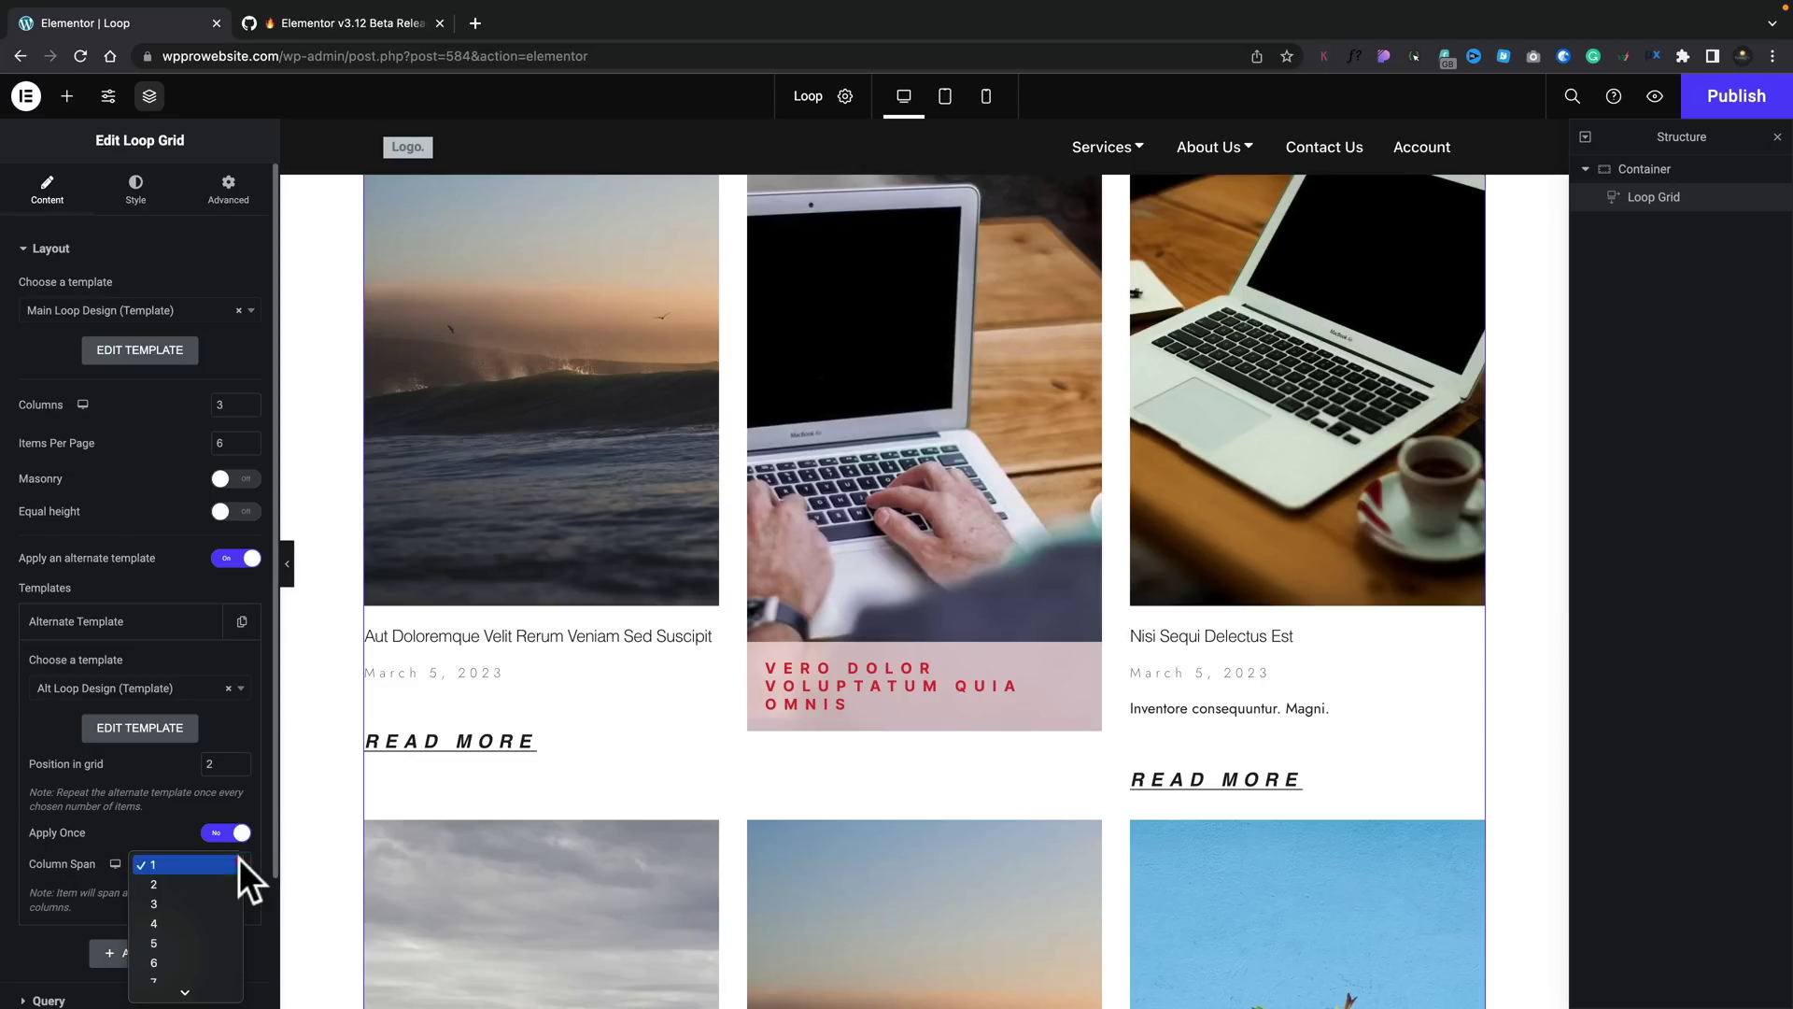
{"action": "left_click", "coordinate": [207, 877]}
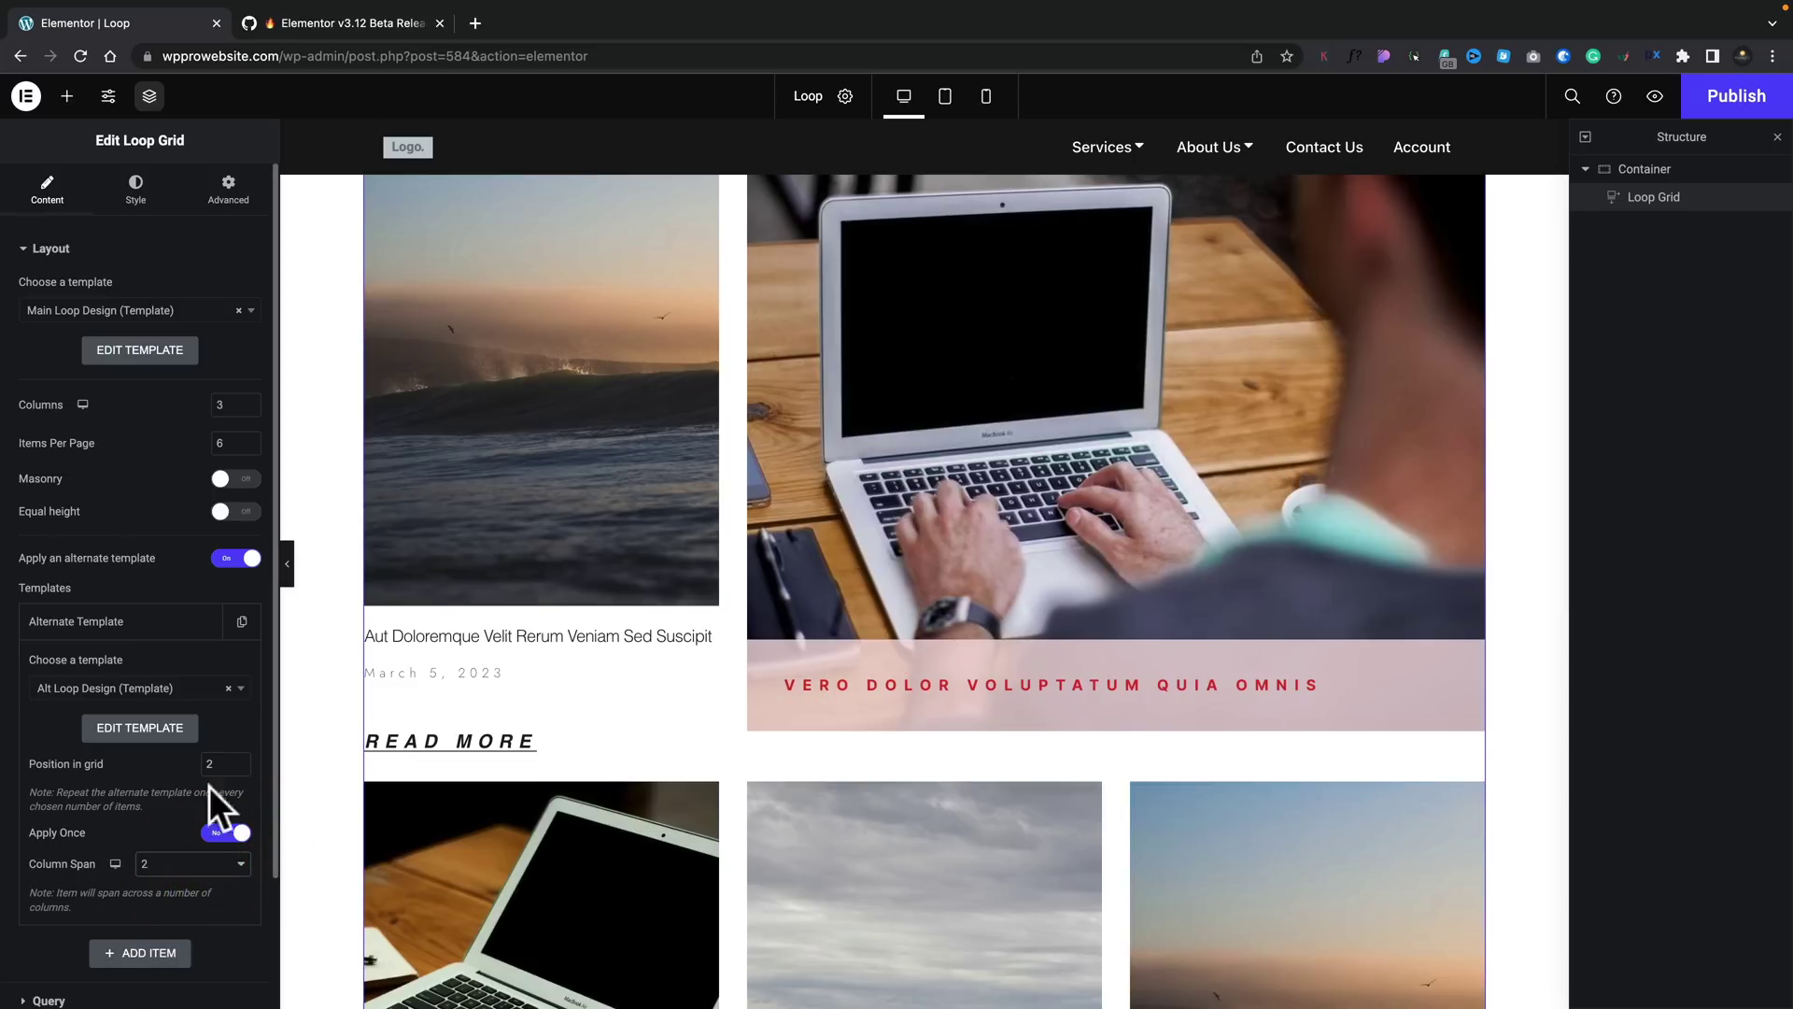
{"action": "scroll", "coordinate": [545, 748], "scroll_direction": "down", "scroll_amount": 3}
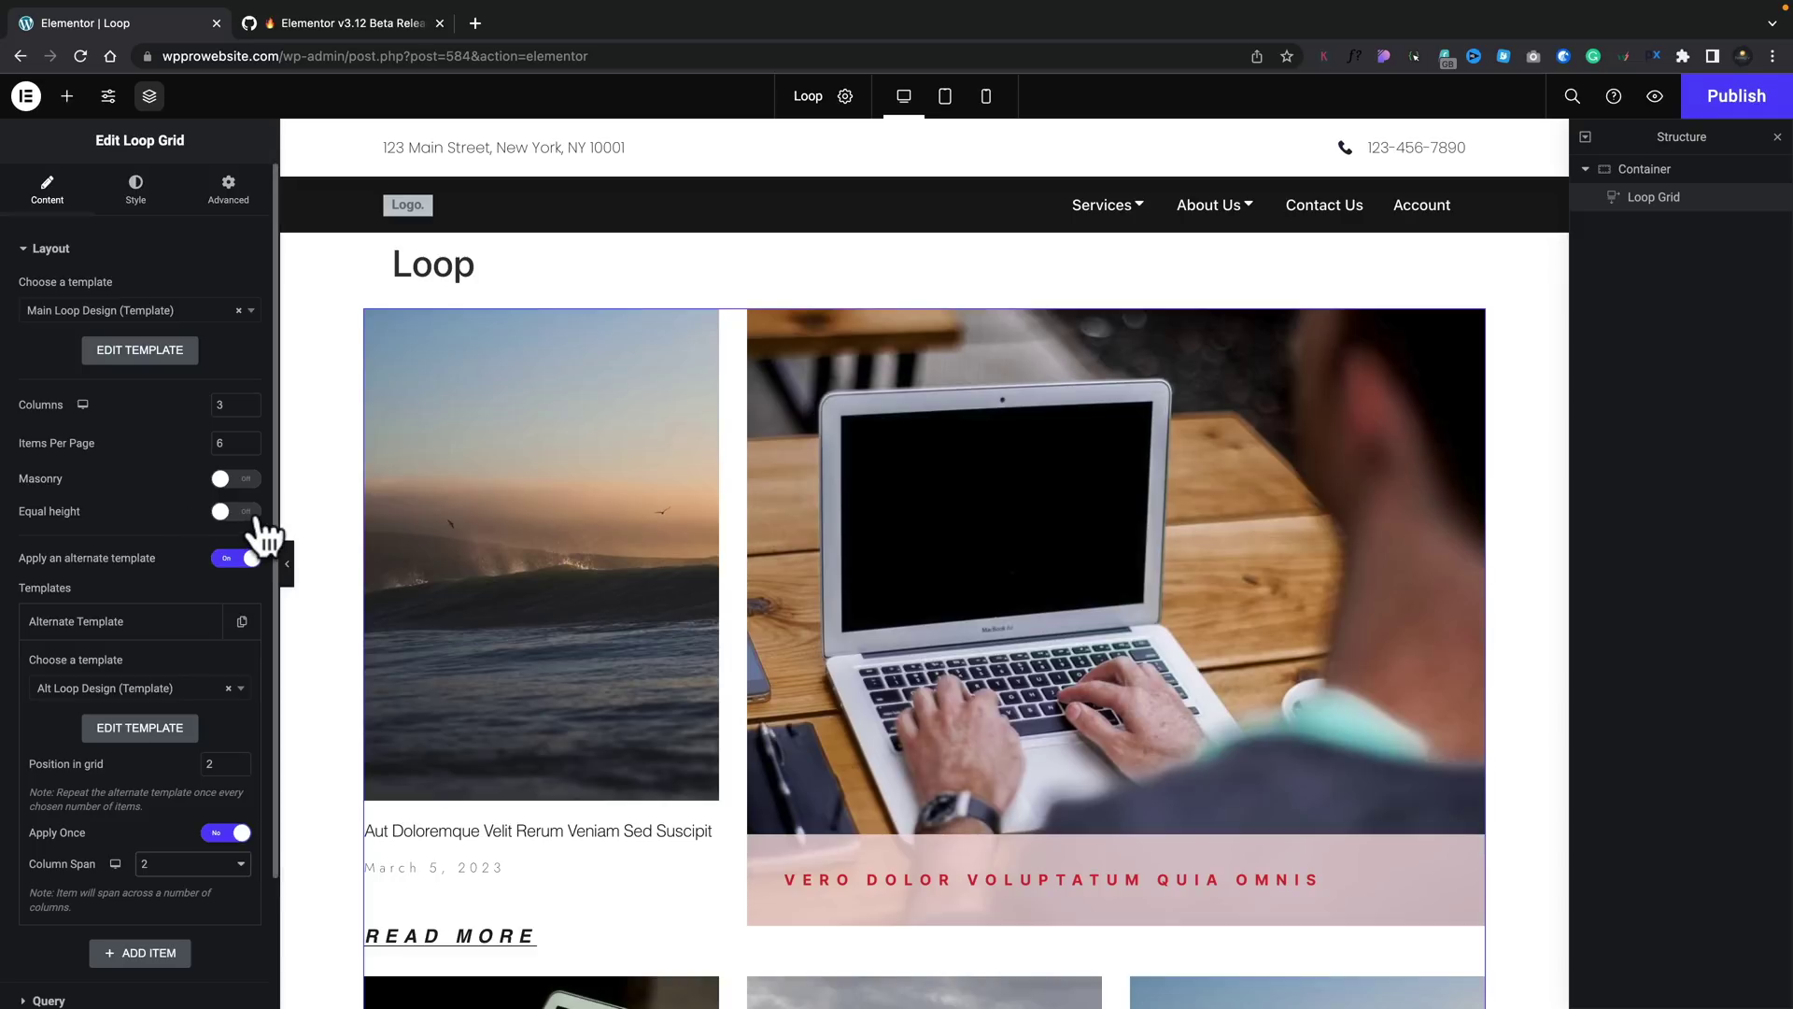
Turn on Equal height in the Loop Grid layout so the first card matches the wide Alt Loop Design card.
{"action": "left_click", "coordinate": [254, 512]}
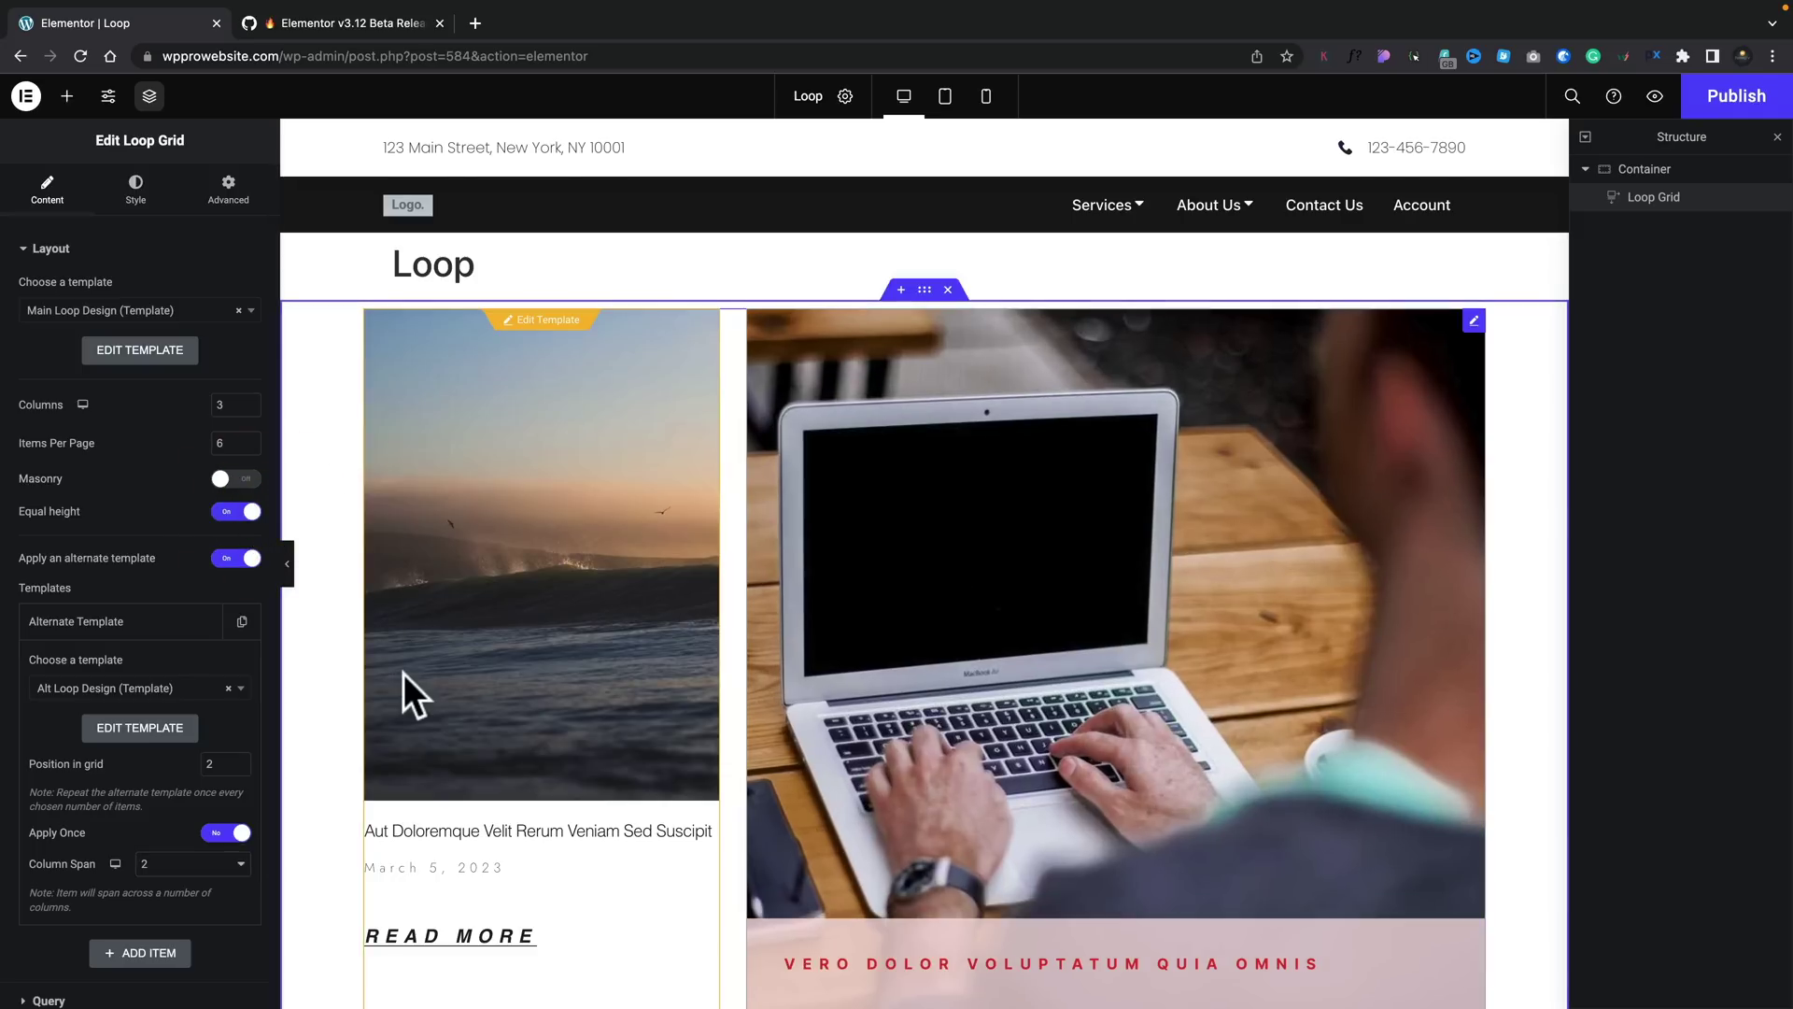
{"action": "scroll", "coordinate": [405, 679], "scroll_direction": "down", "scroll_amount": 3}
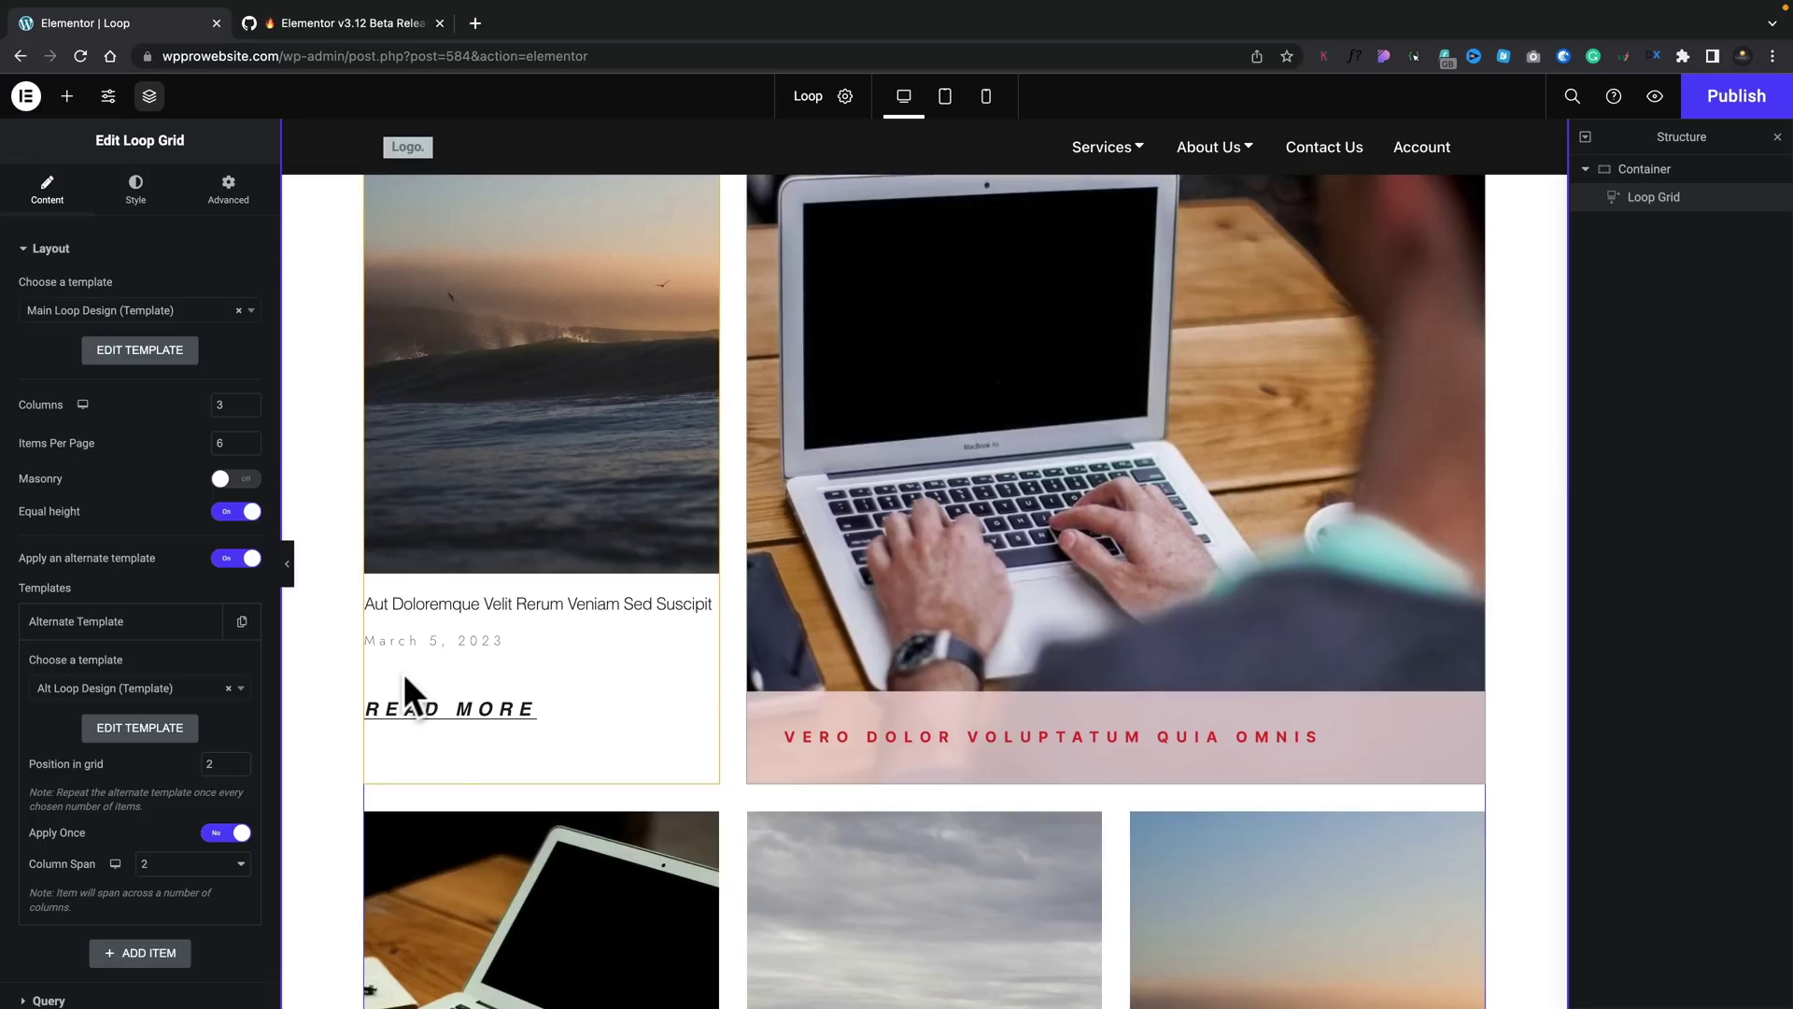
{"action": "scroll", "coordinate": [403, 674], "scroll_direction": "down", "scroll_amount": 1}
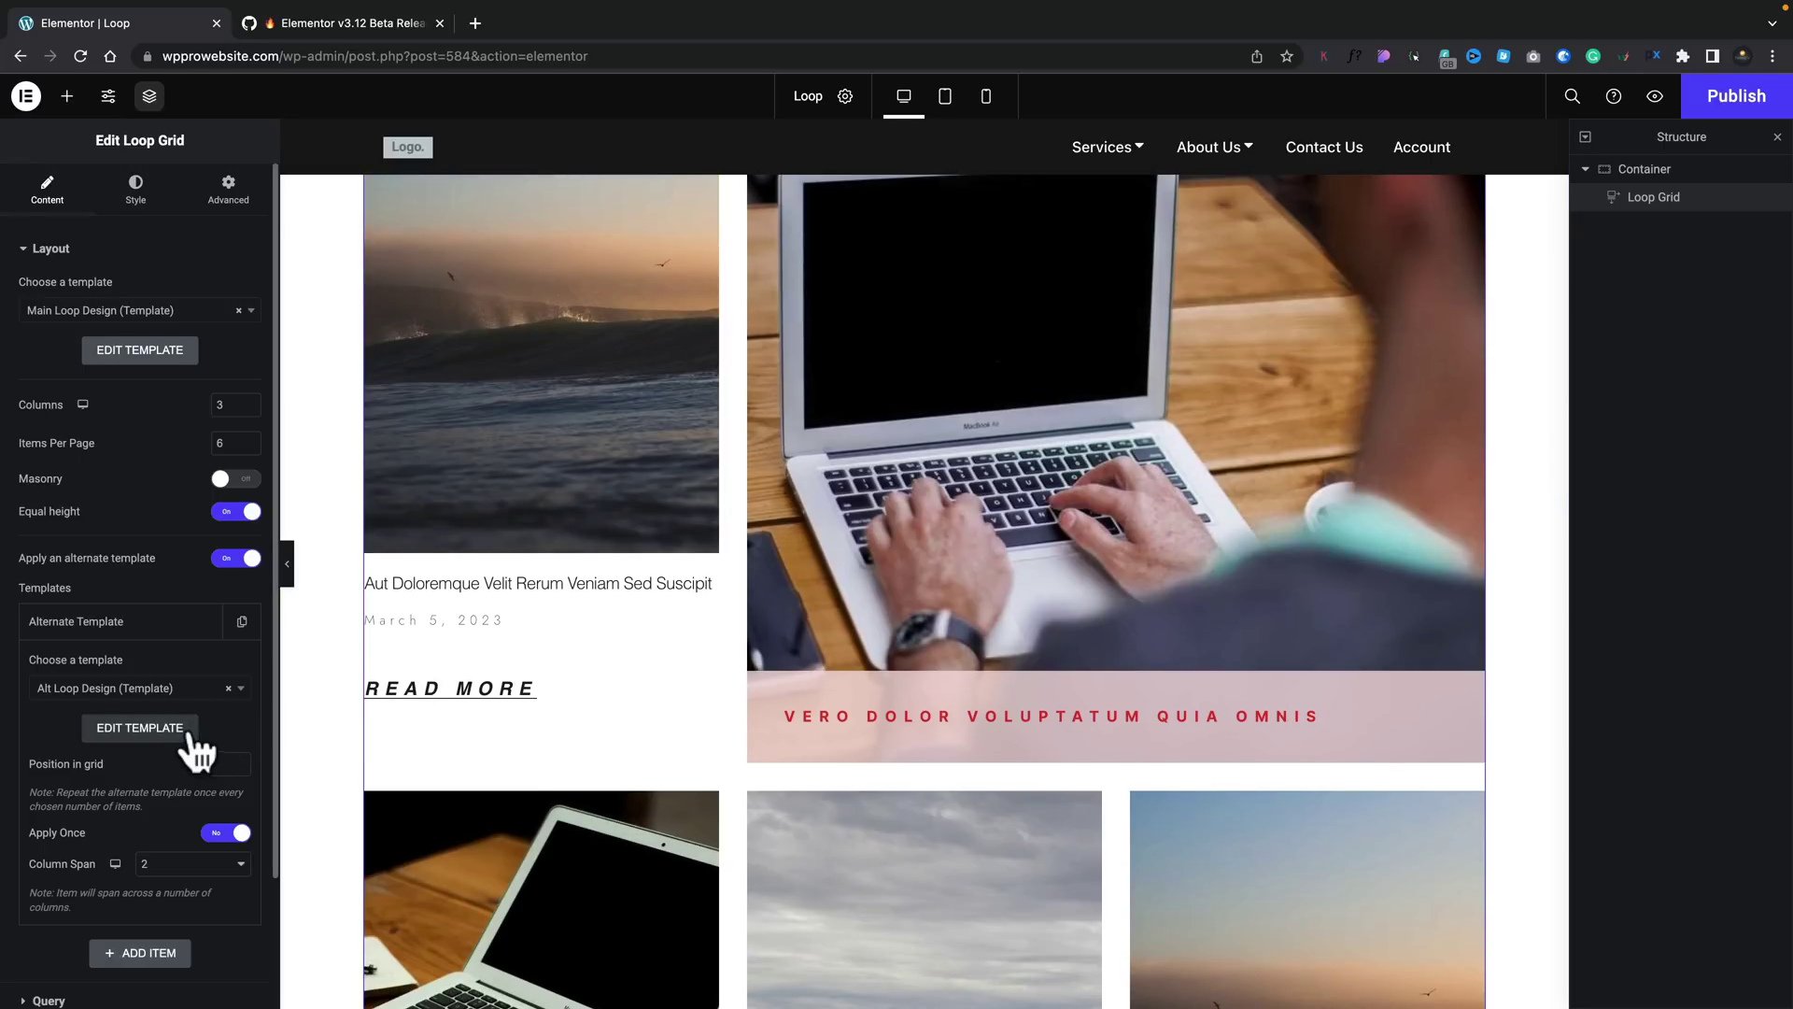